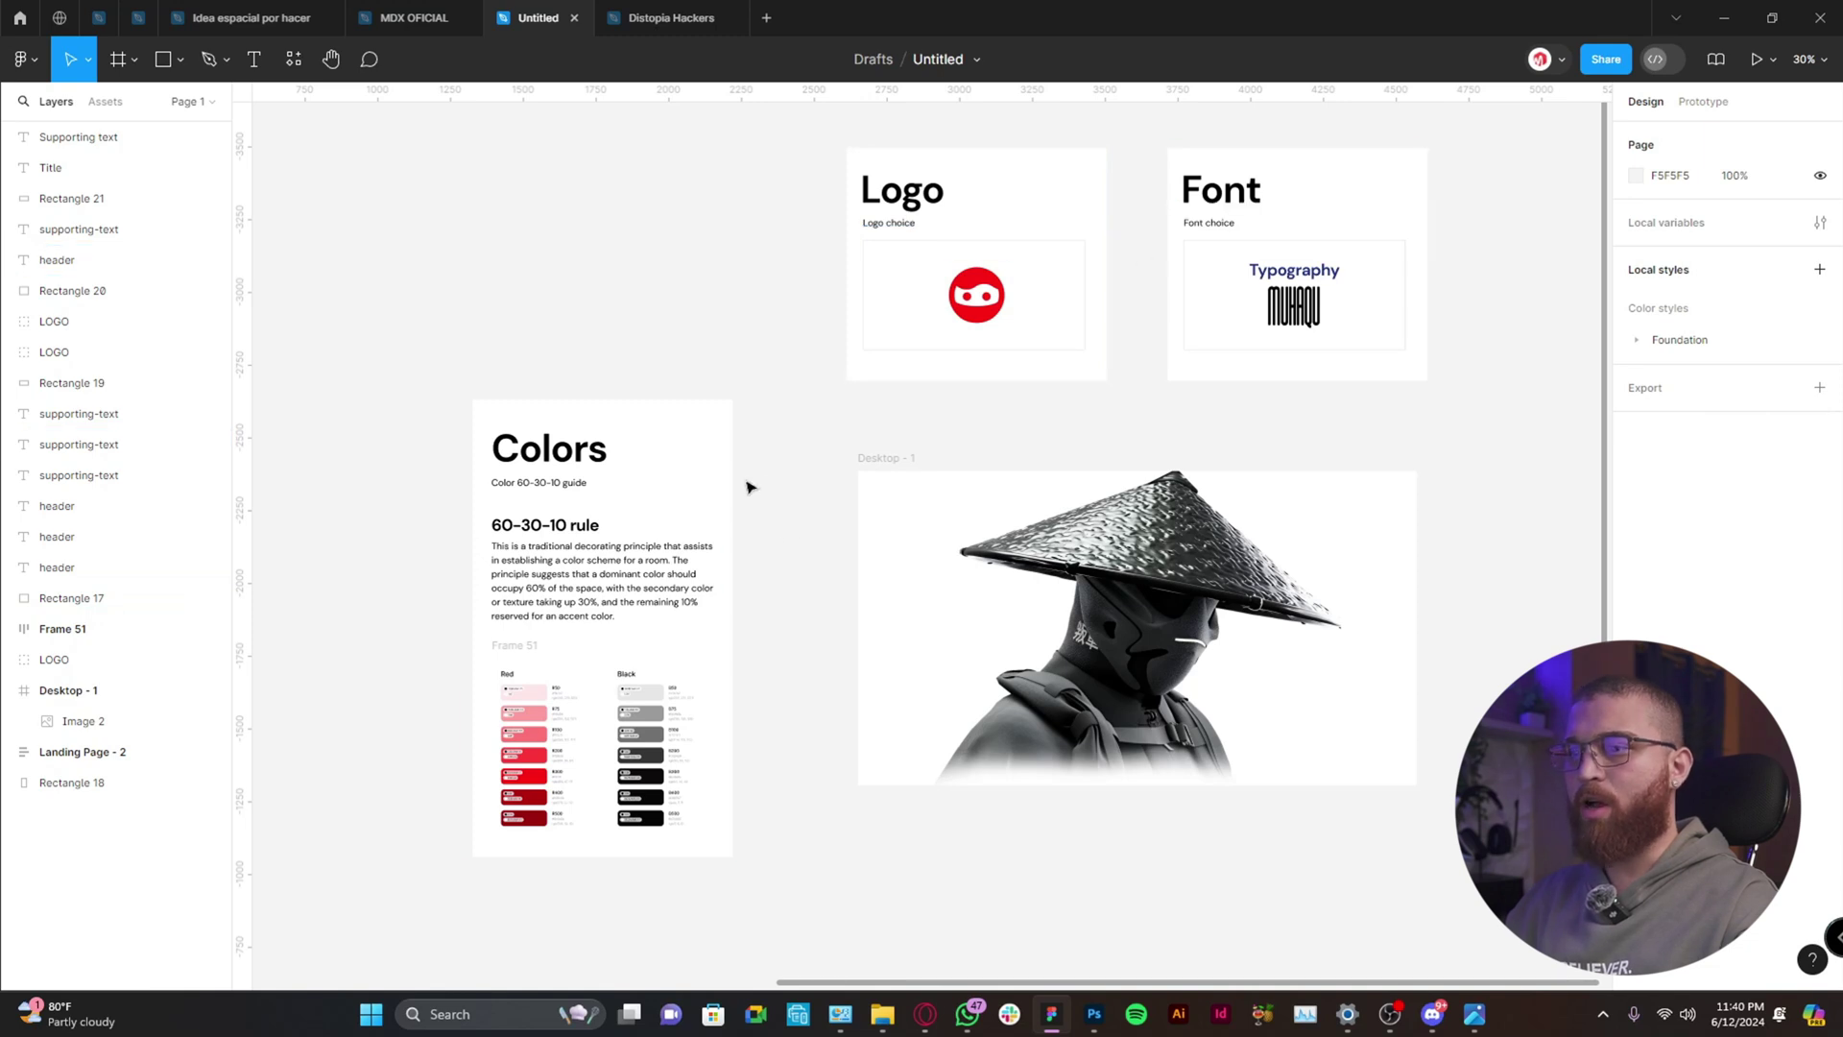
Give Desktop - 1 a 12-column layout grid with 60 margins, then hide the grids.
click(1099, 687)
key(Escape)
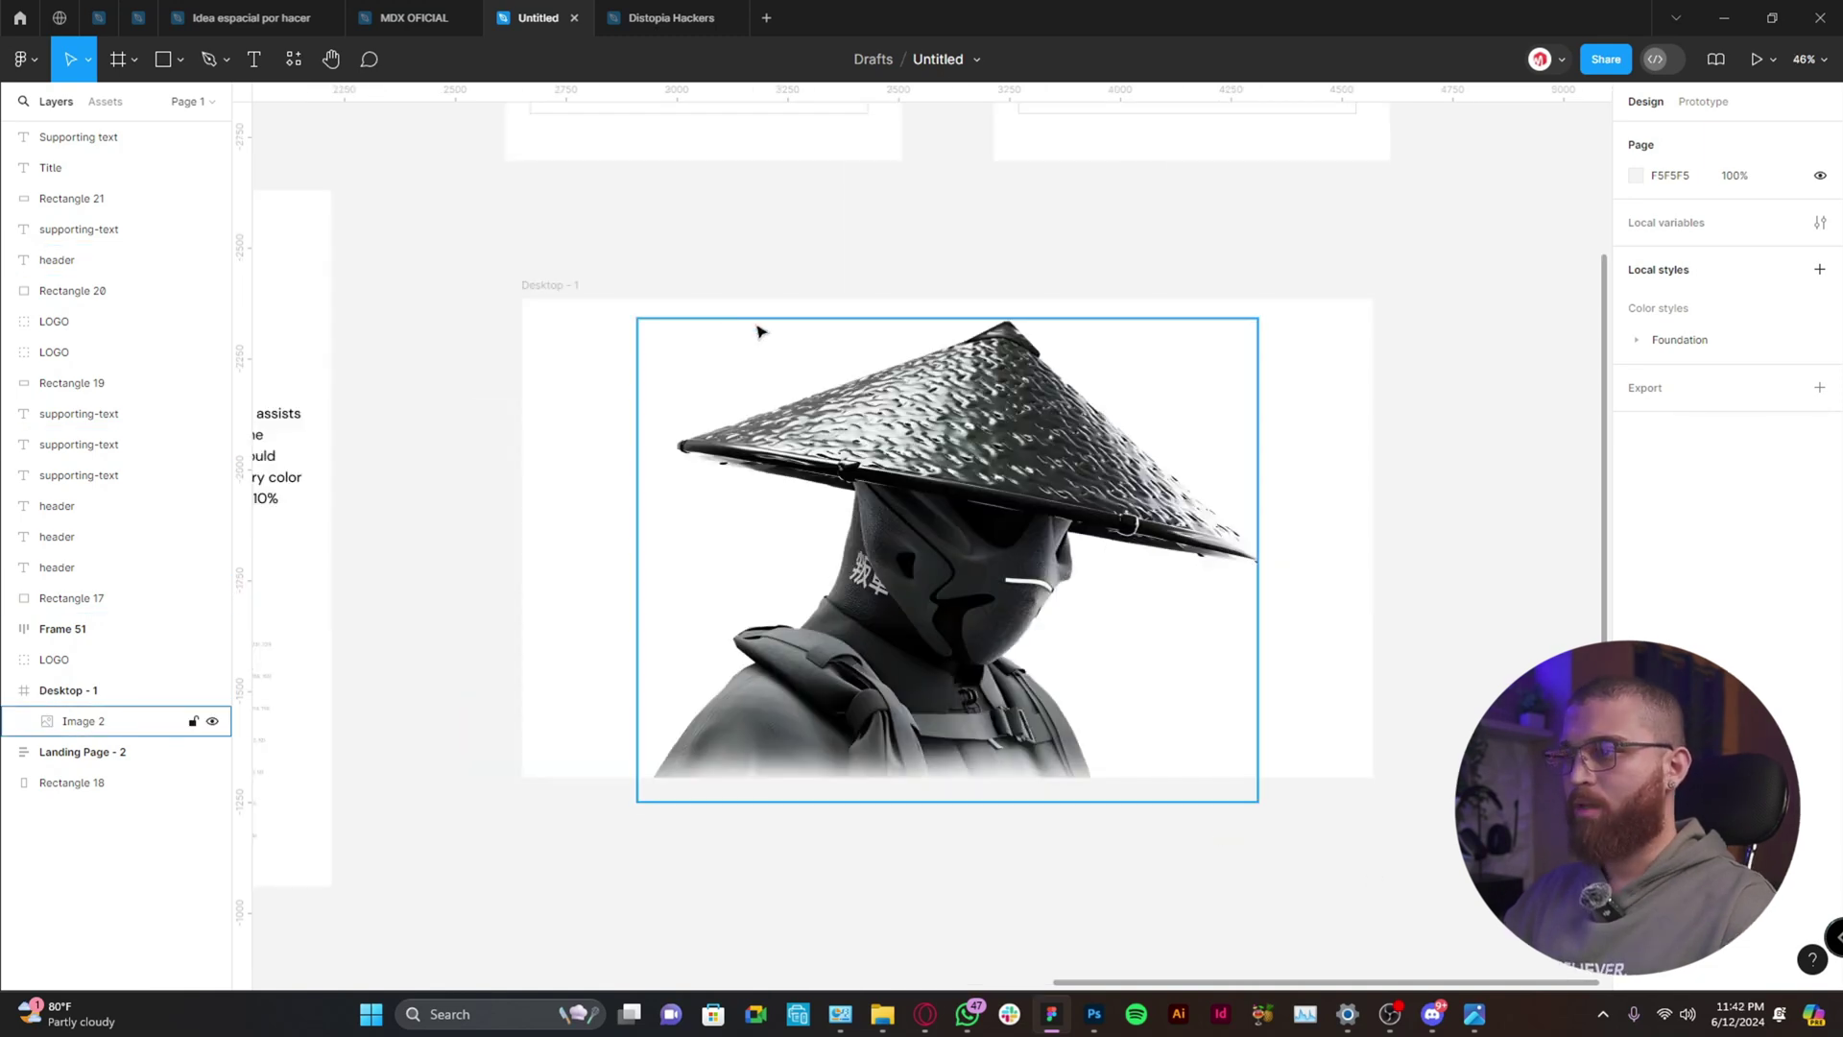
click(552, 286)
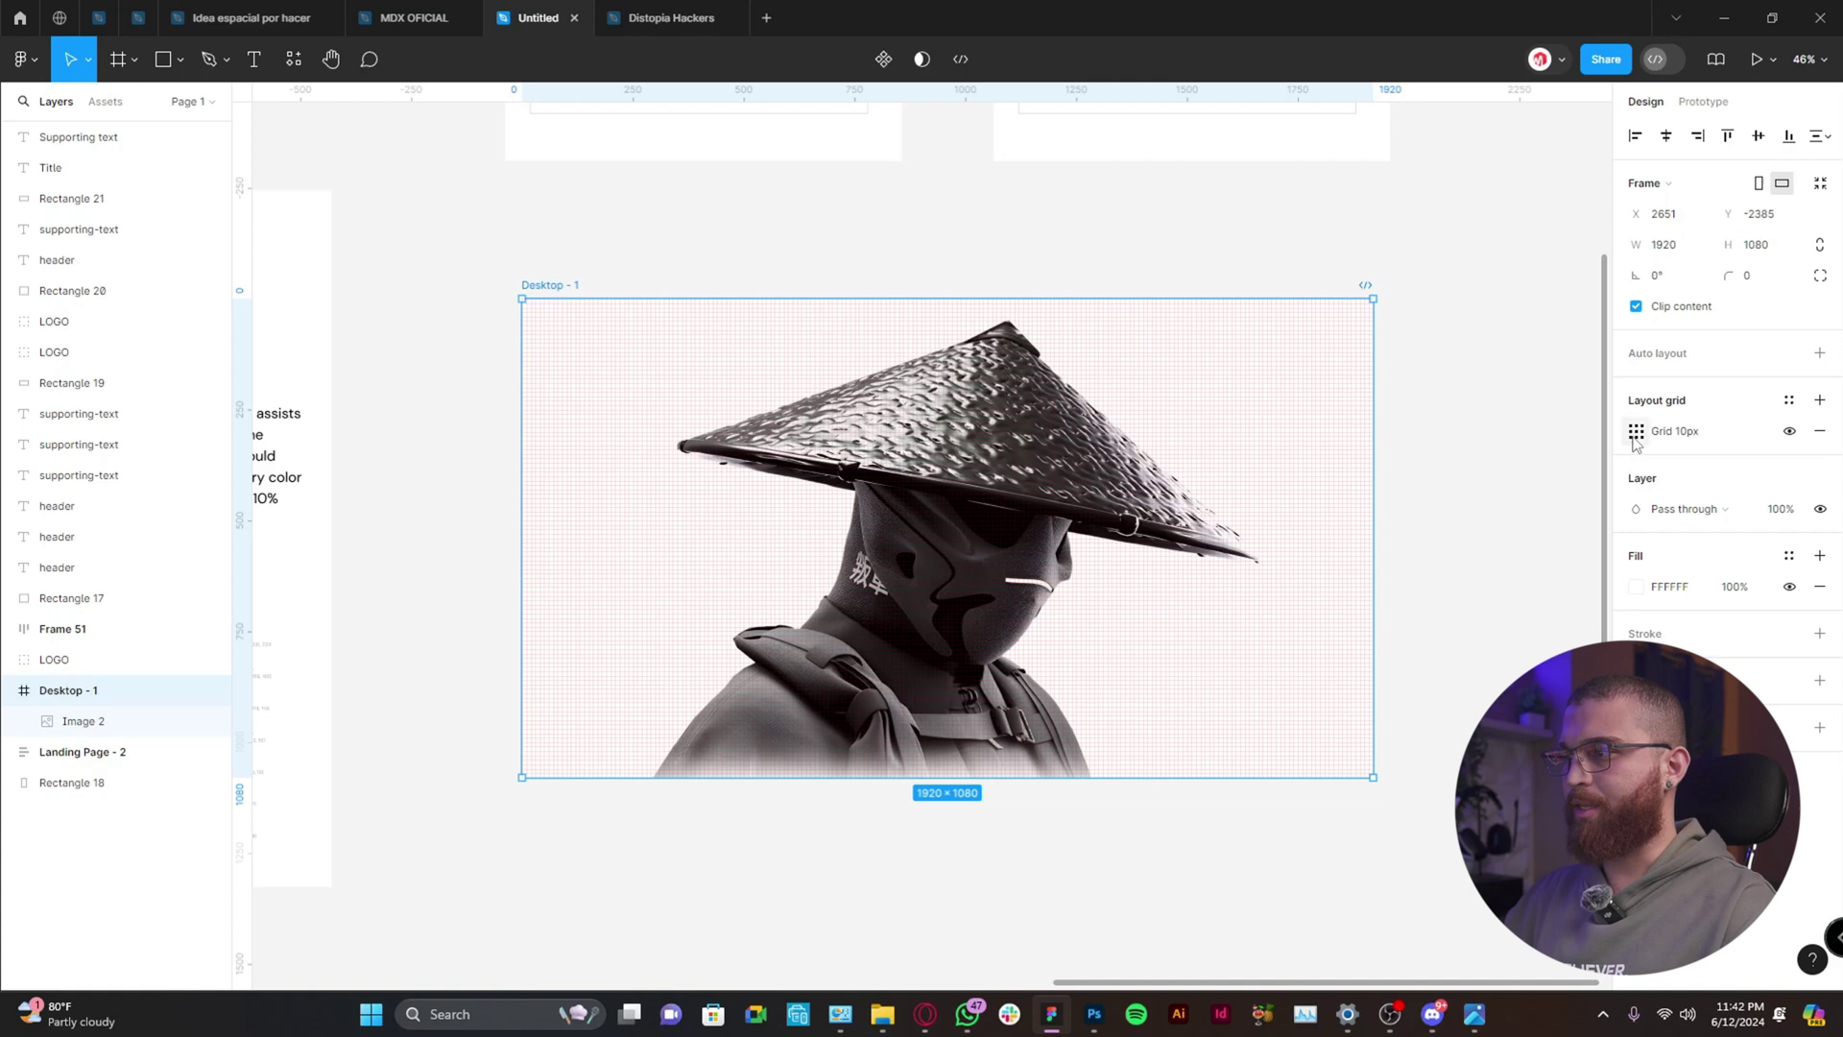
click(1635, 434)
click(1411, 432)
click(1431, 457)
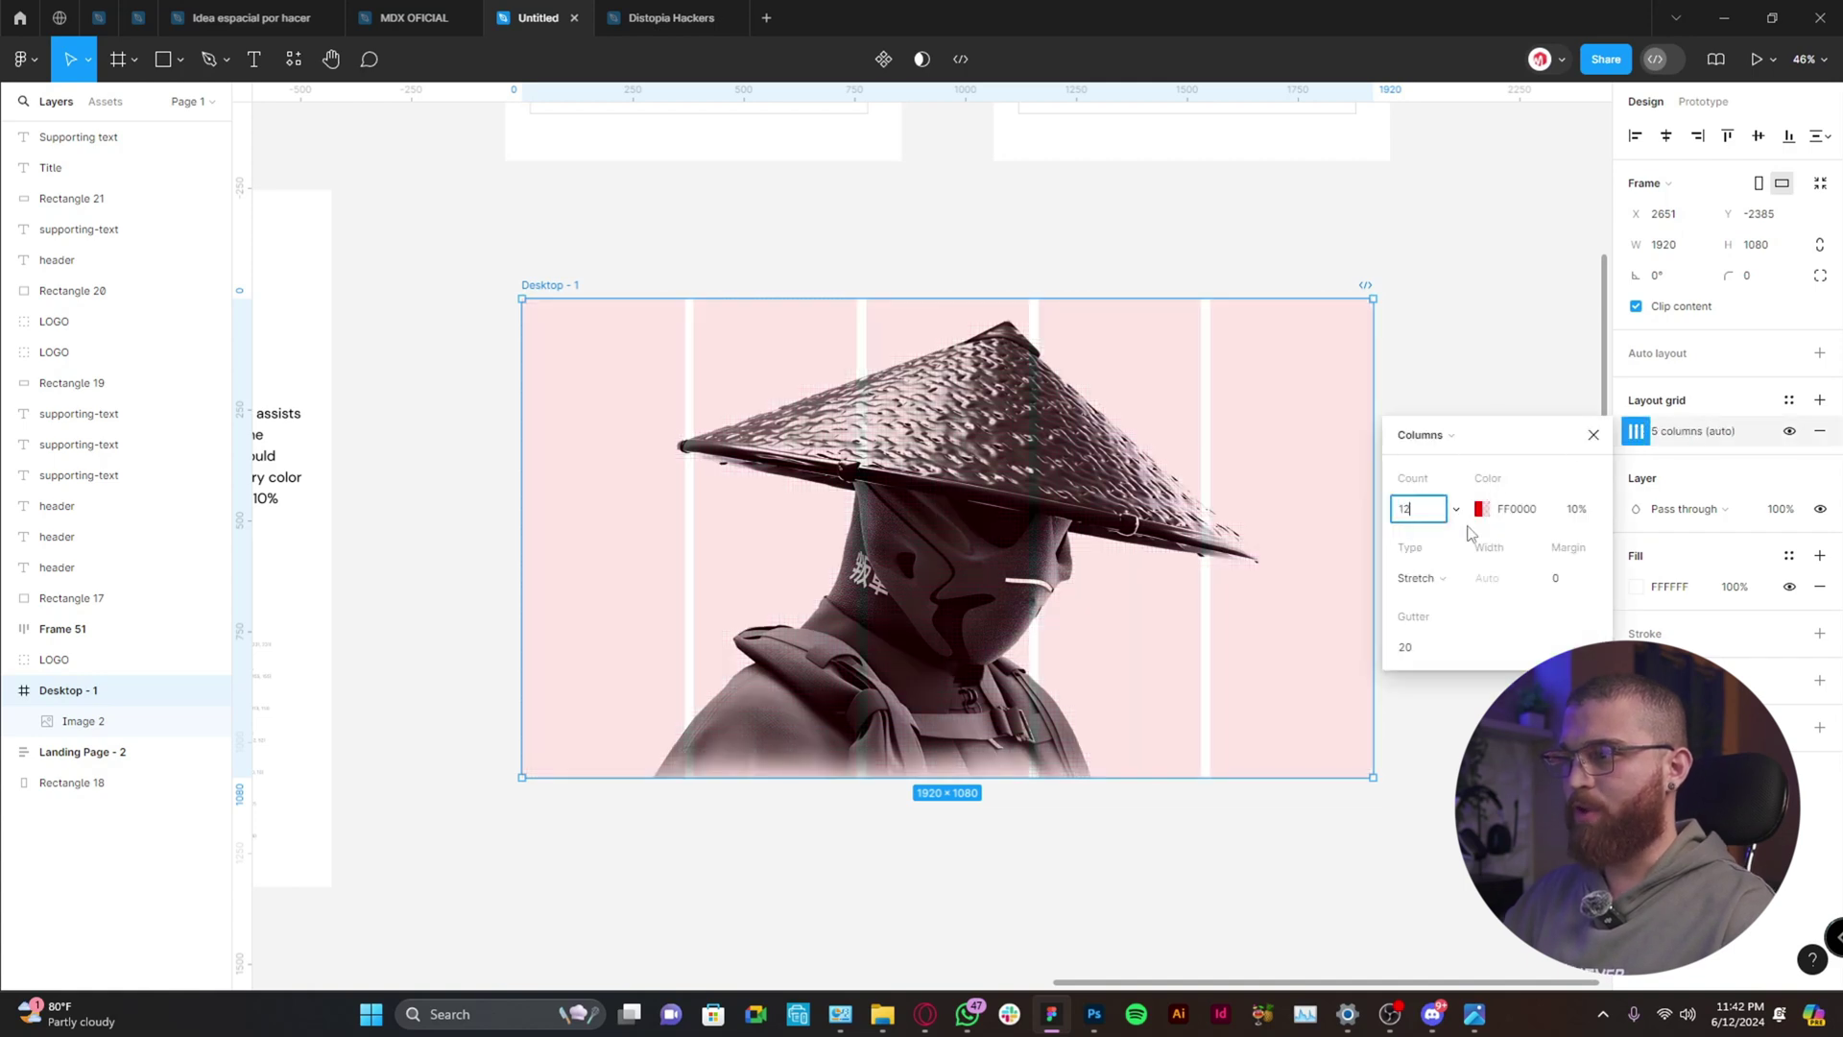
text(12)
key(Return)
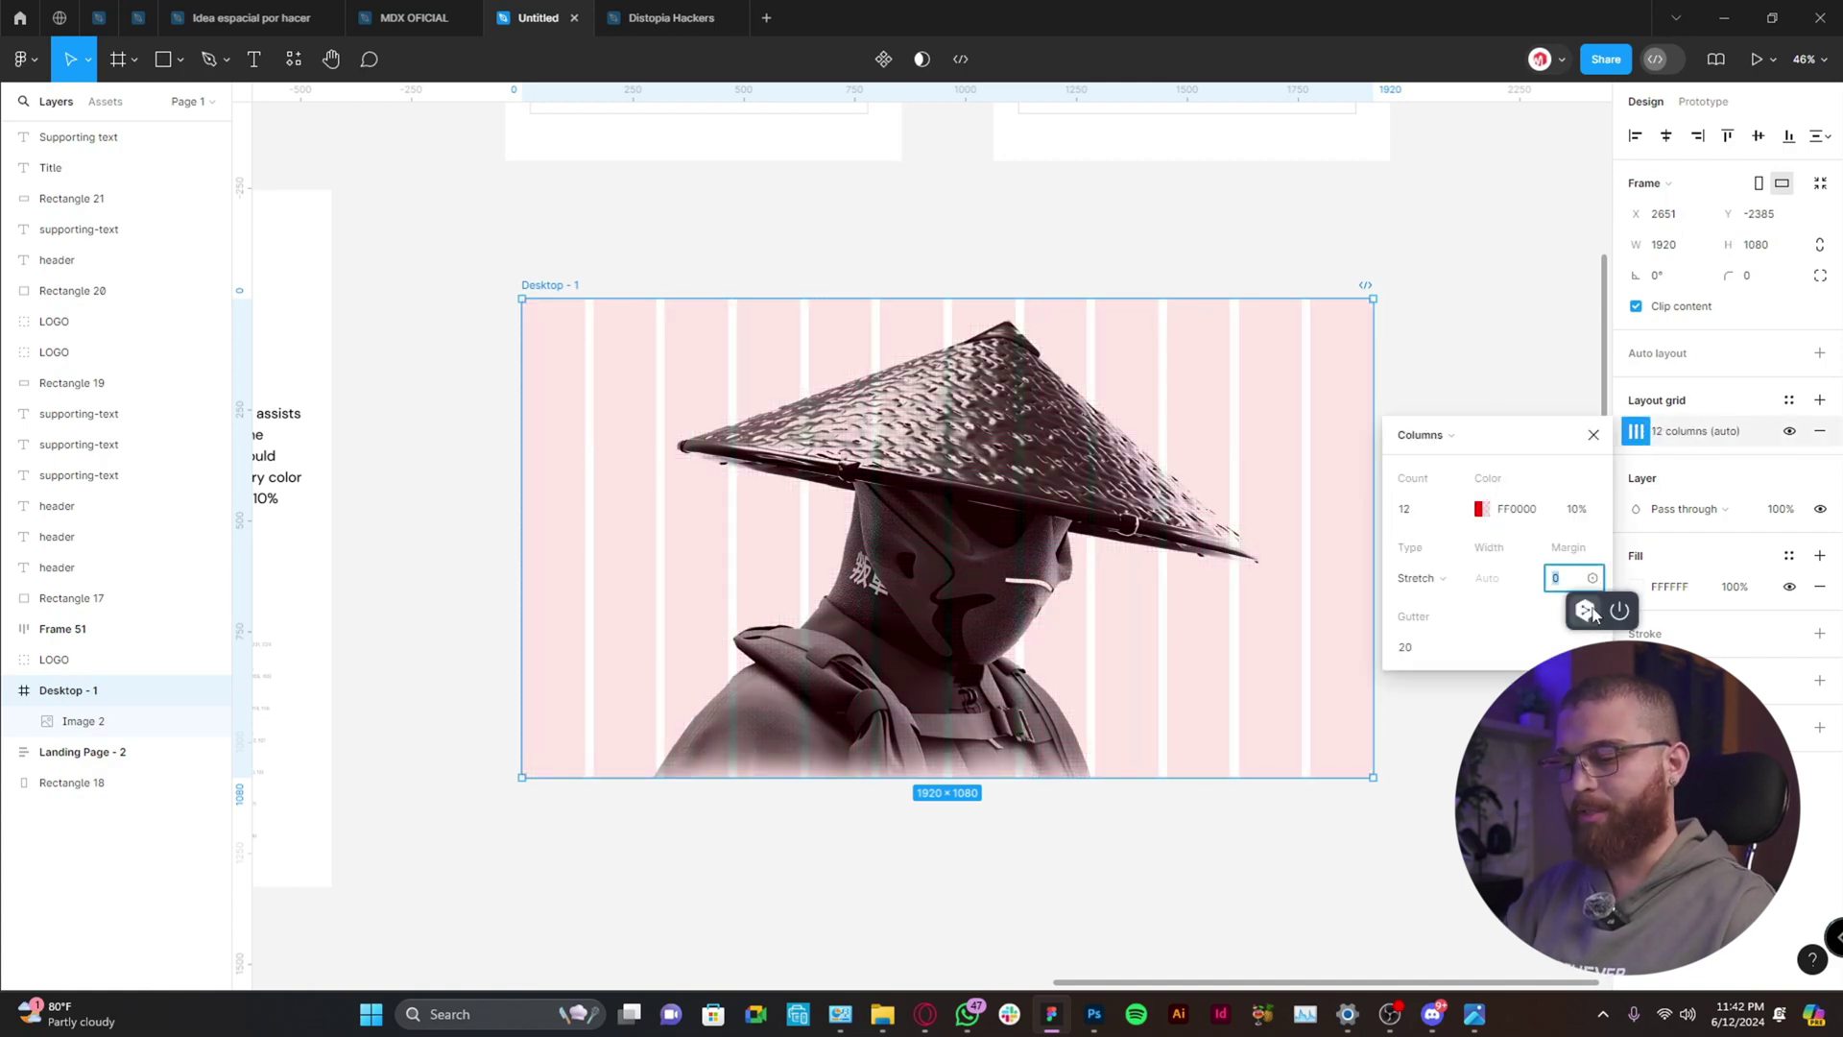
text(6)
key(Return)
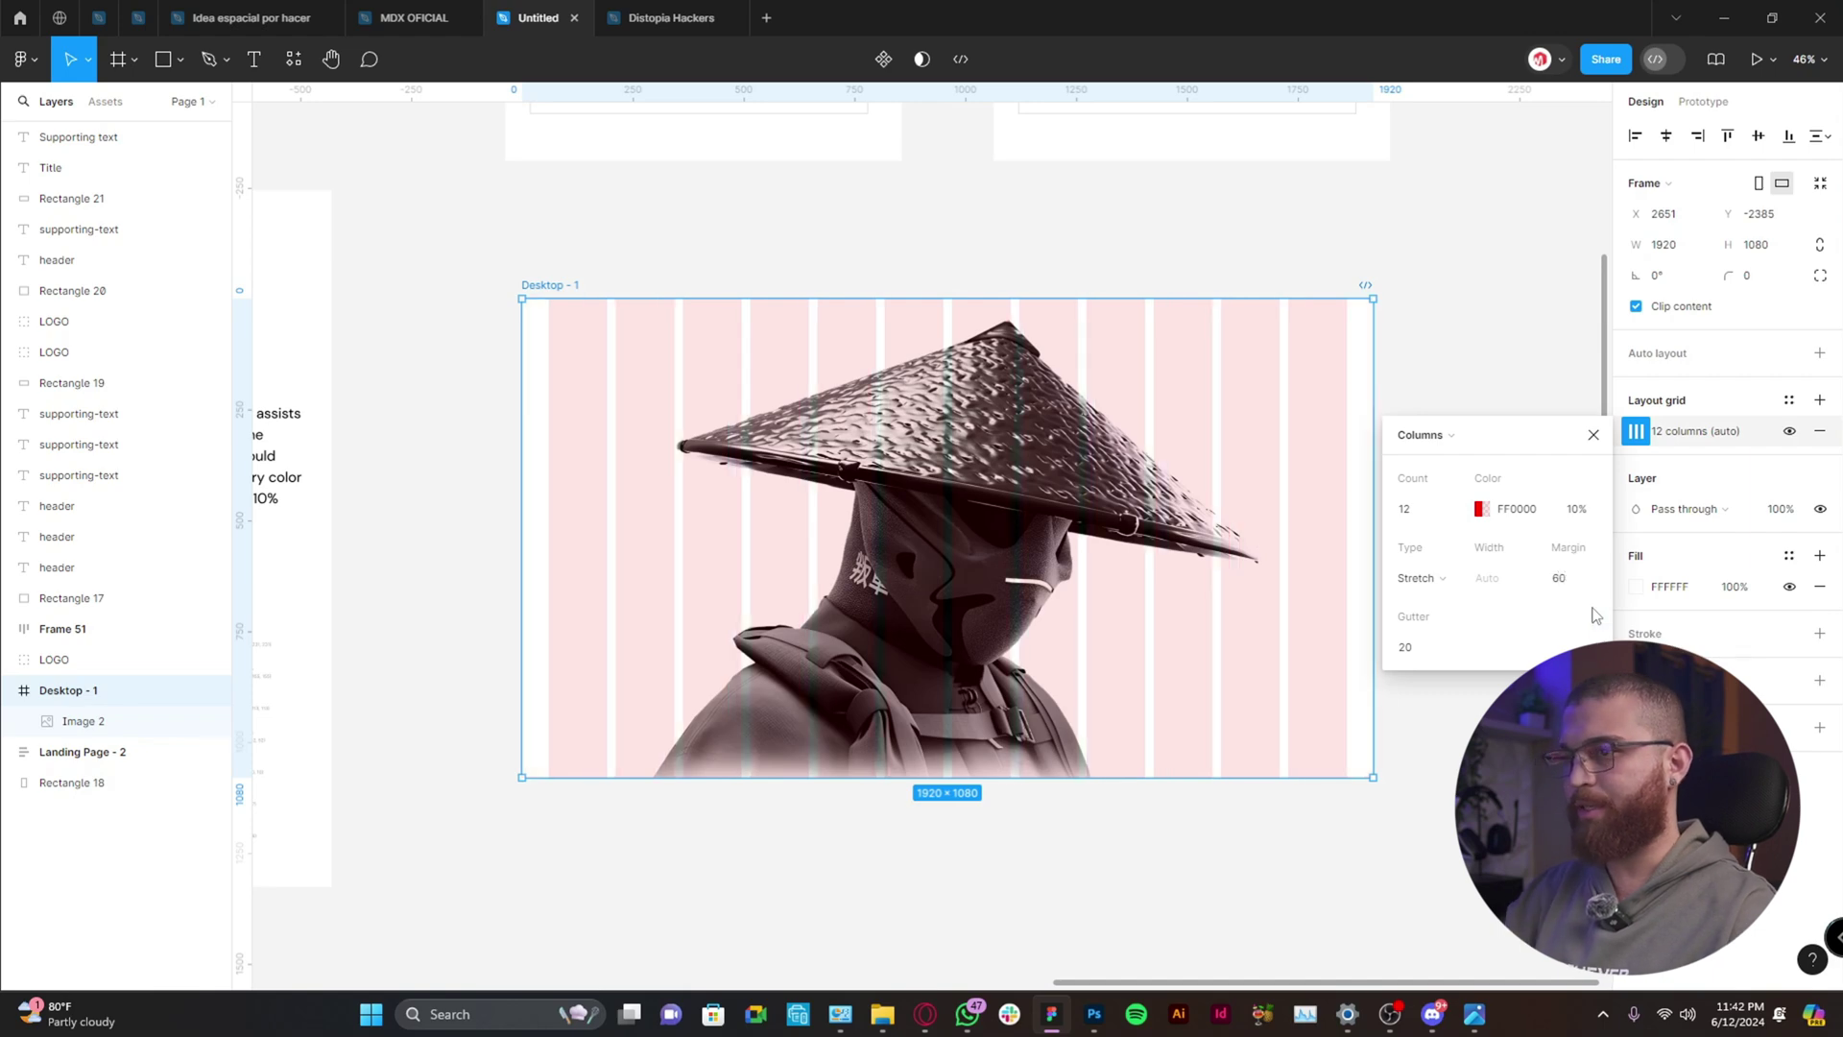
click(1495, 346)
key(ctrl+shift+4)
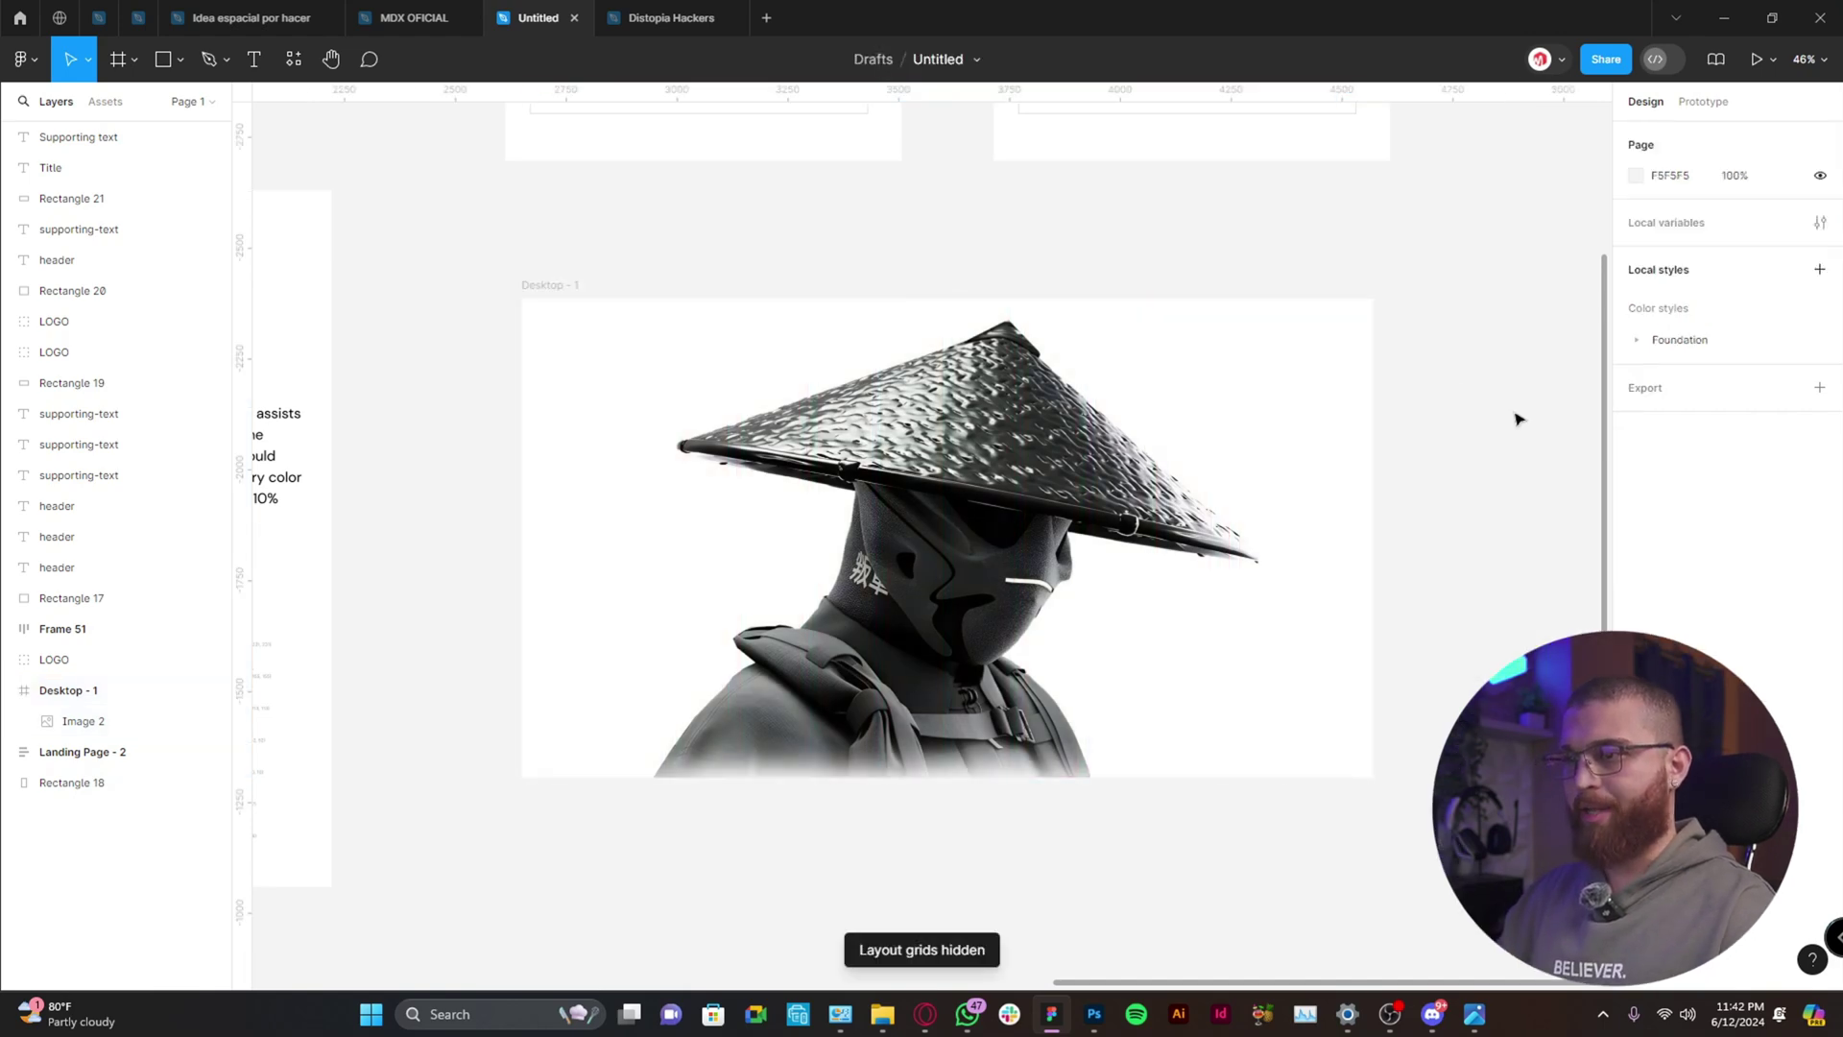
Draw a rectangle across Desktop - 1 and fill it with the sampled near-black 070606.
scroll(1512, 423, down, 3)
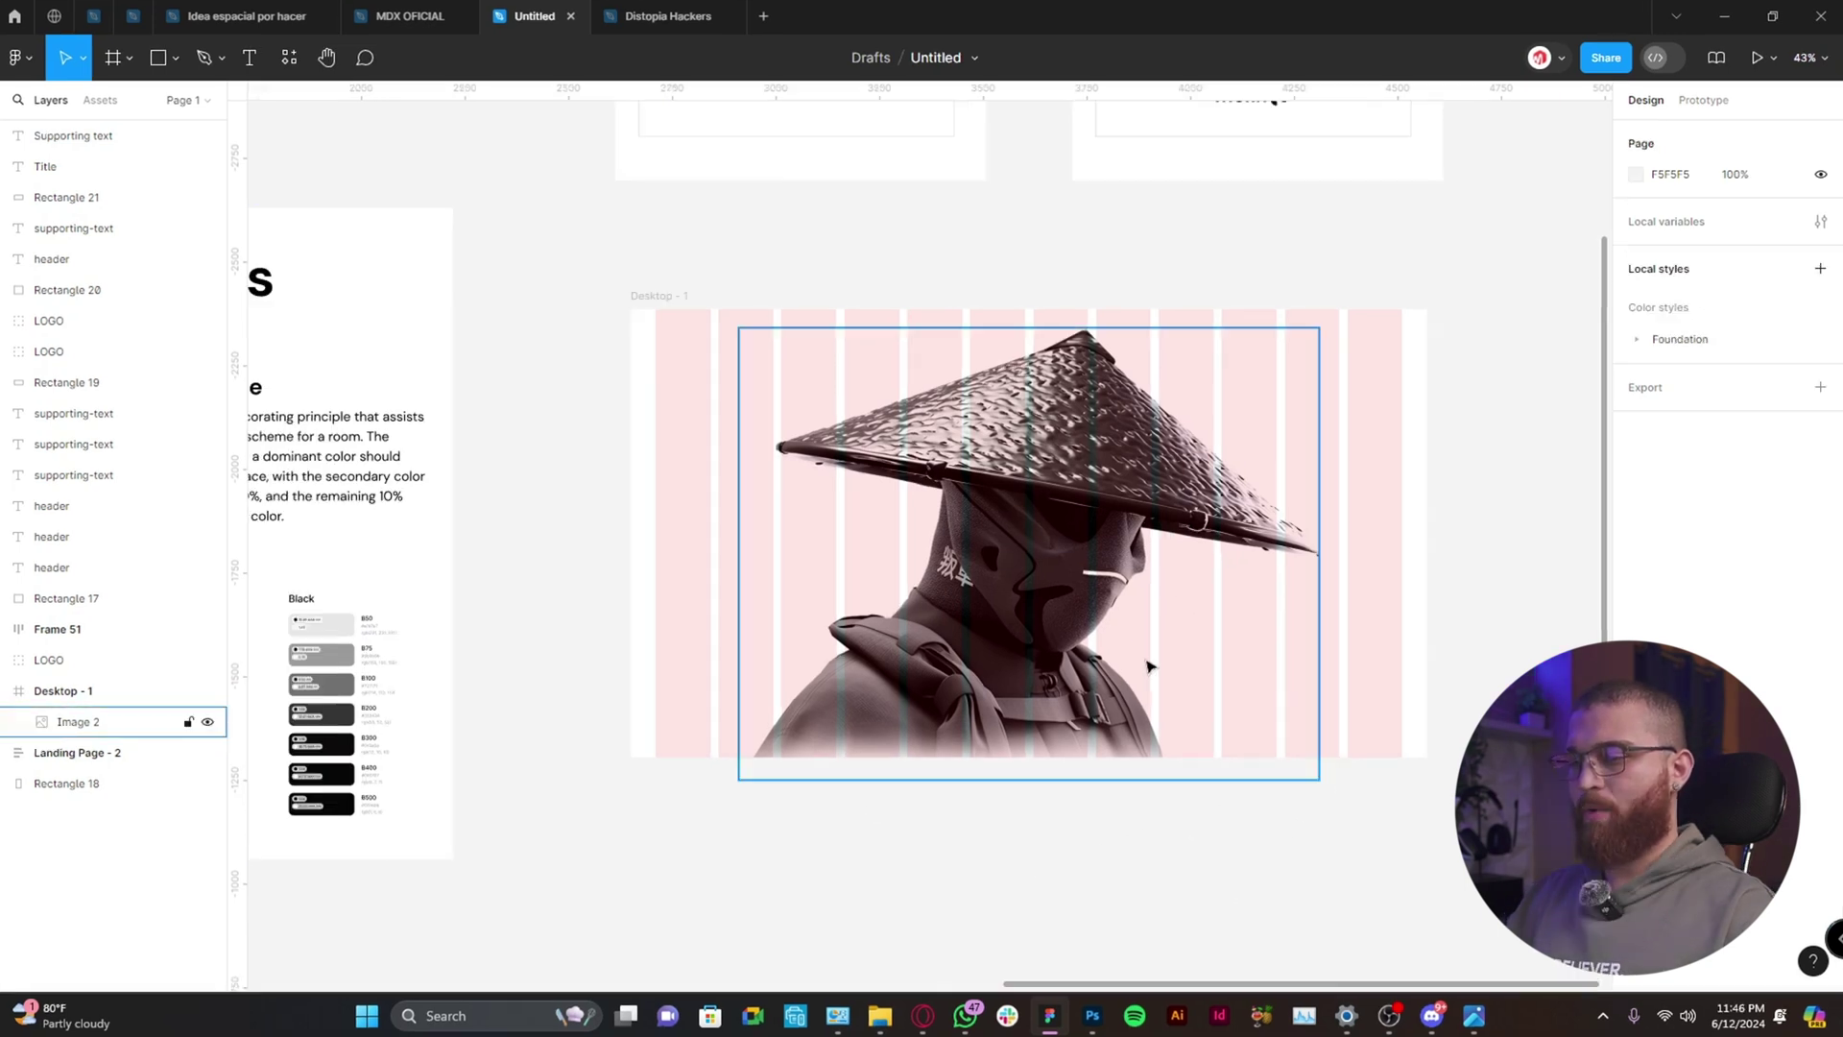
key(Escape)
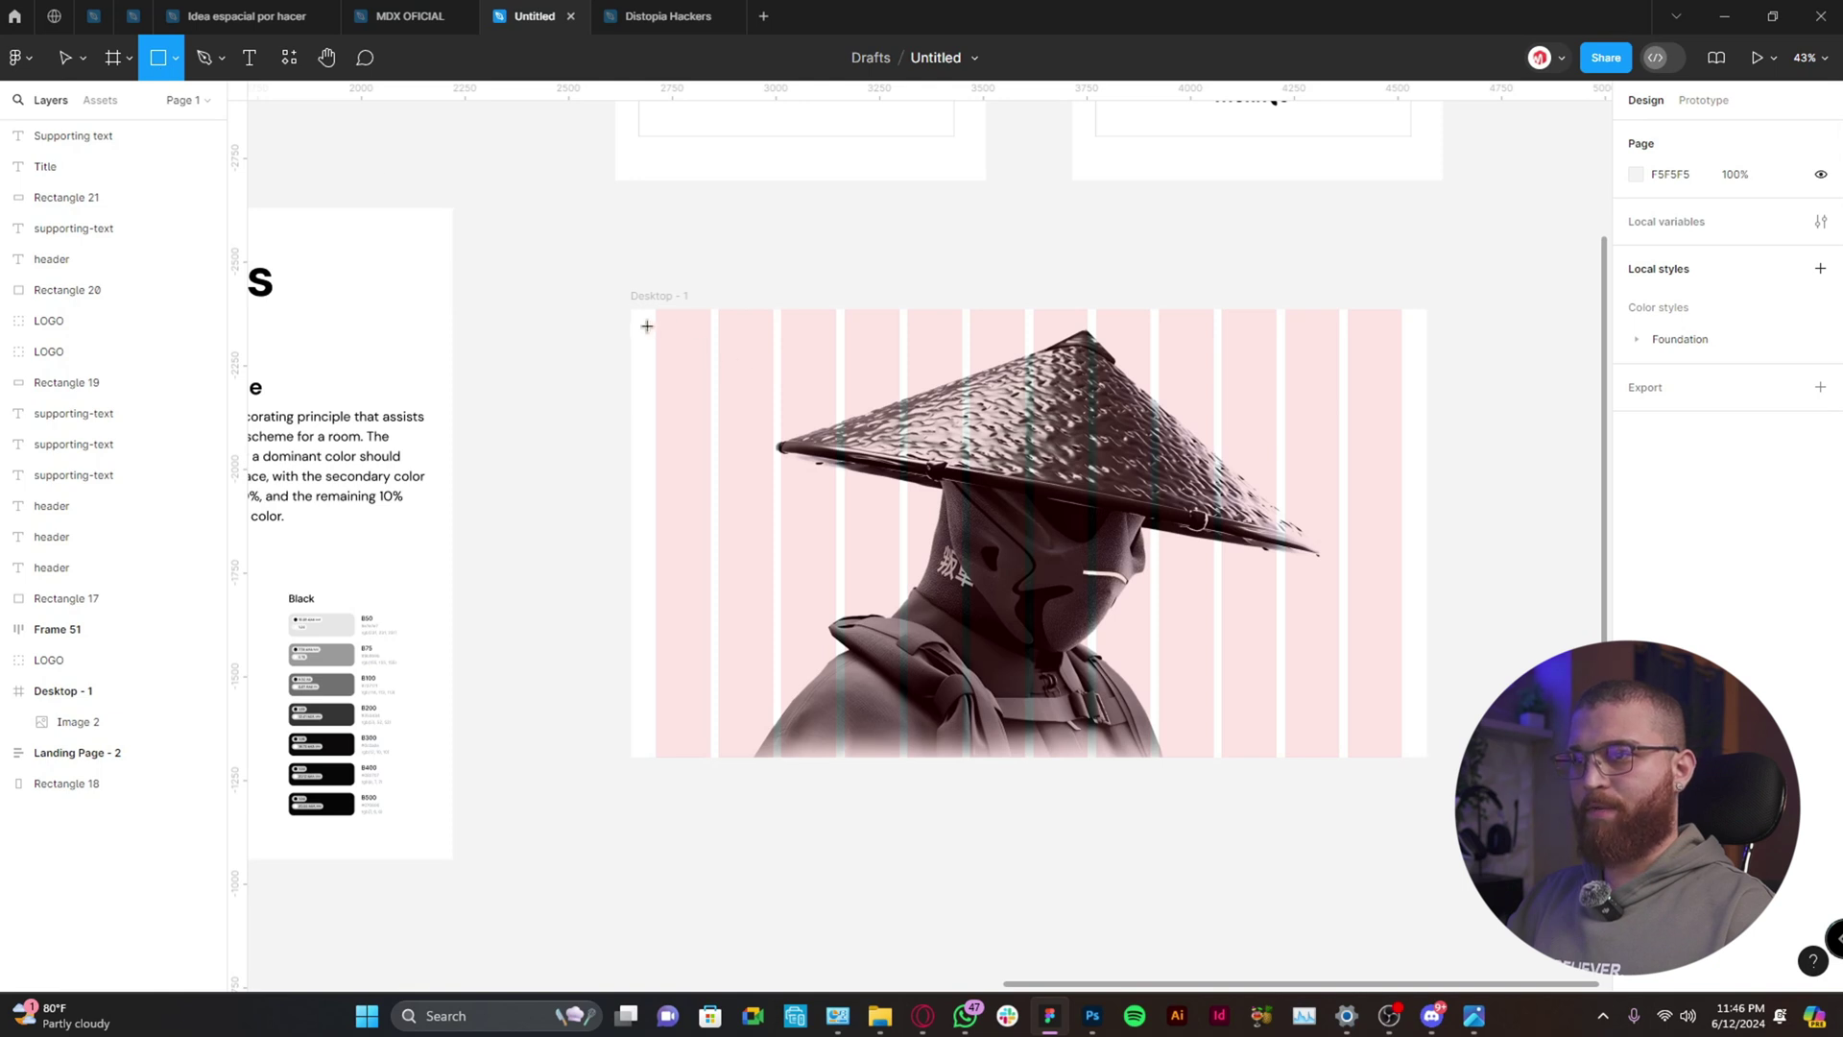
drag(647, 326, 1403, 725)
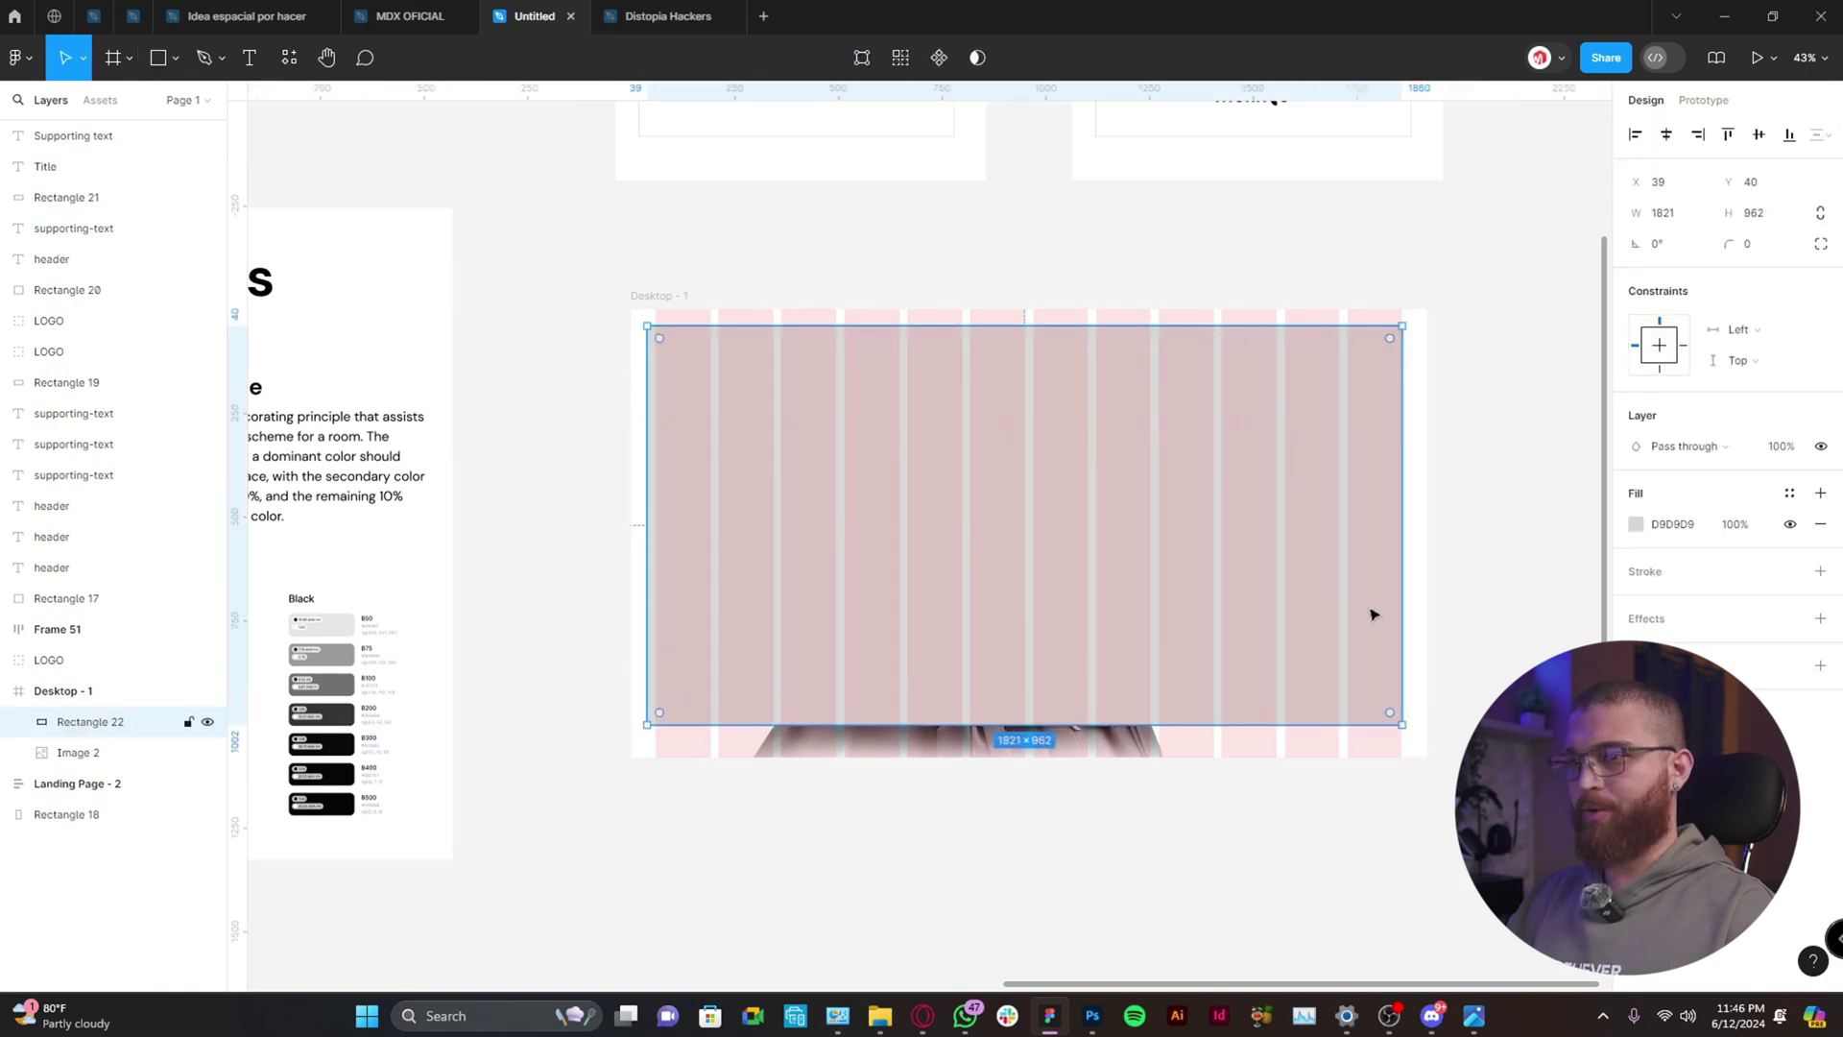
click(1636, 524)
click(1409, 761)
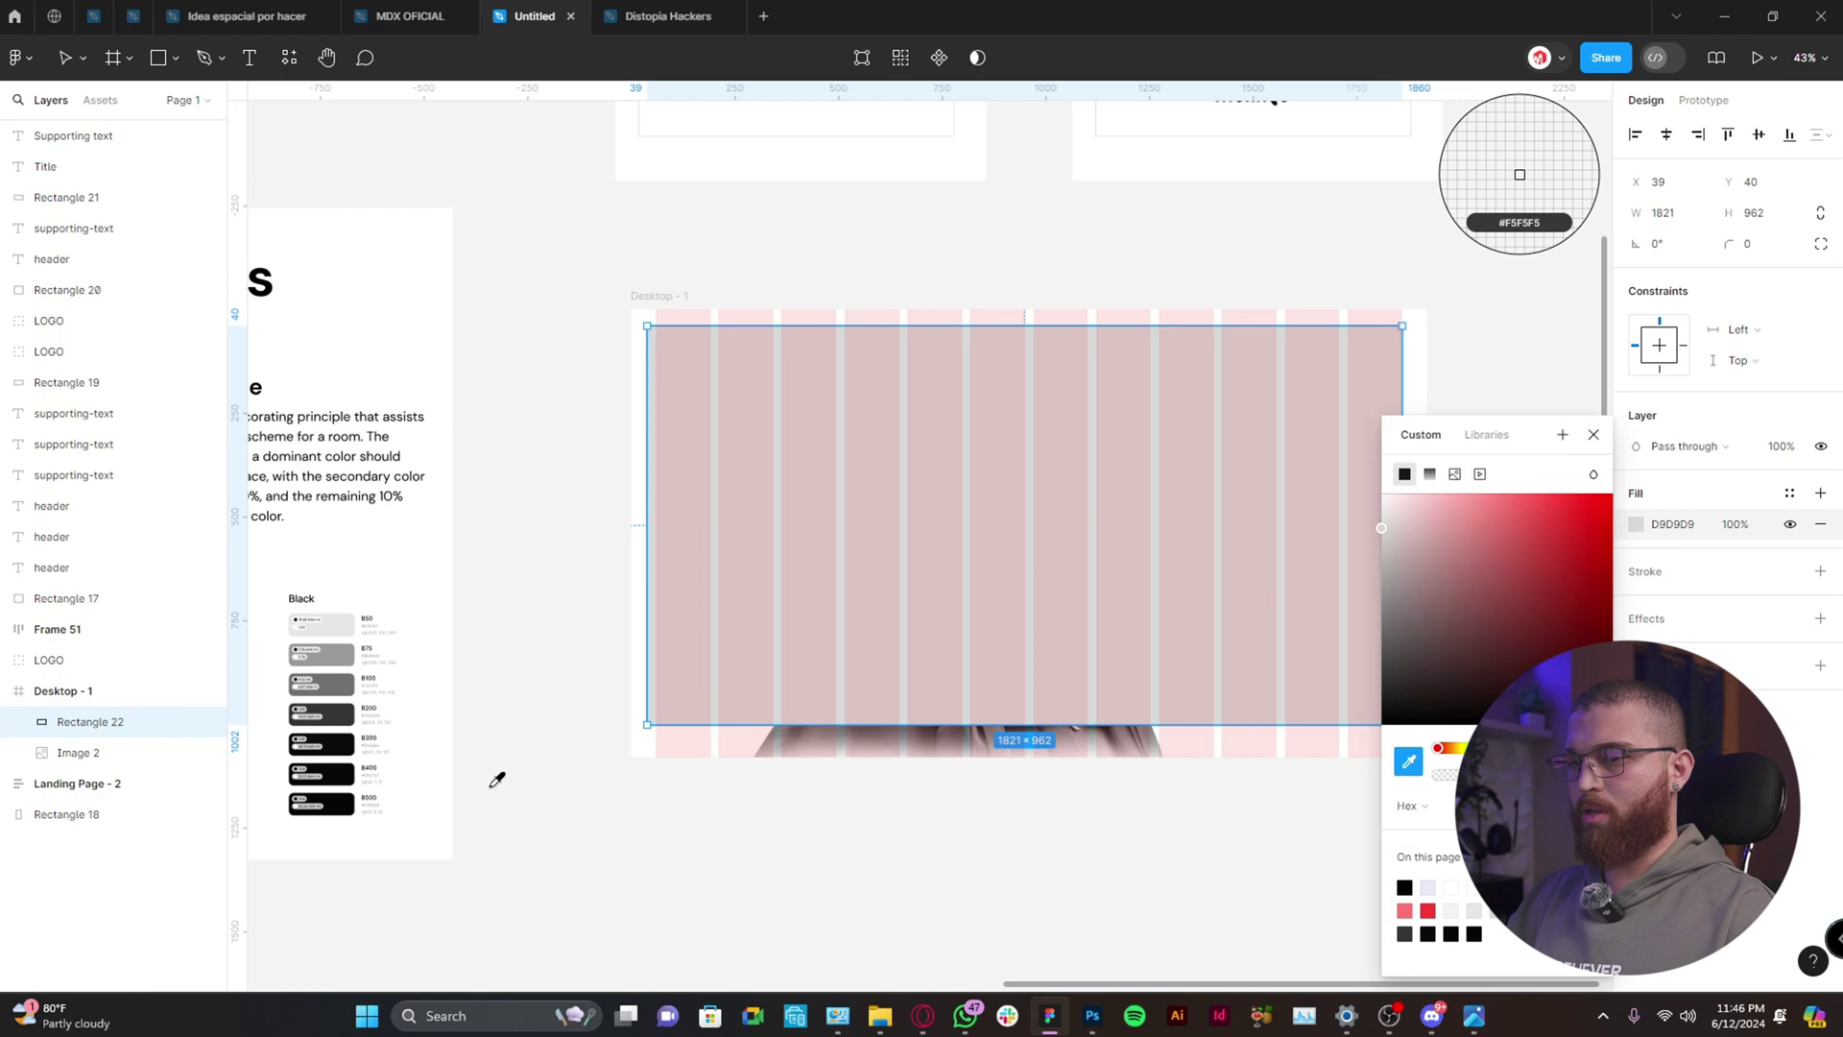
click(344, 809)
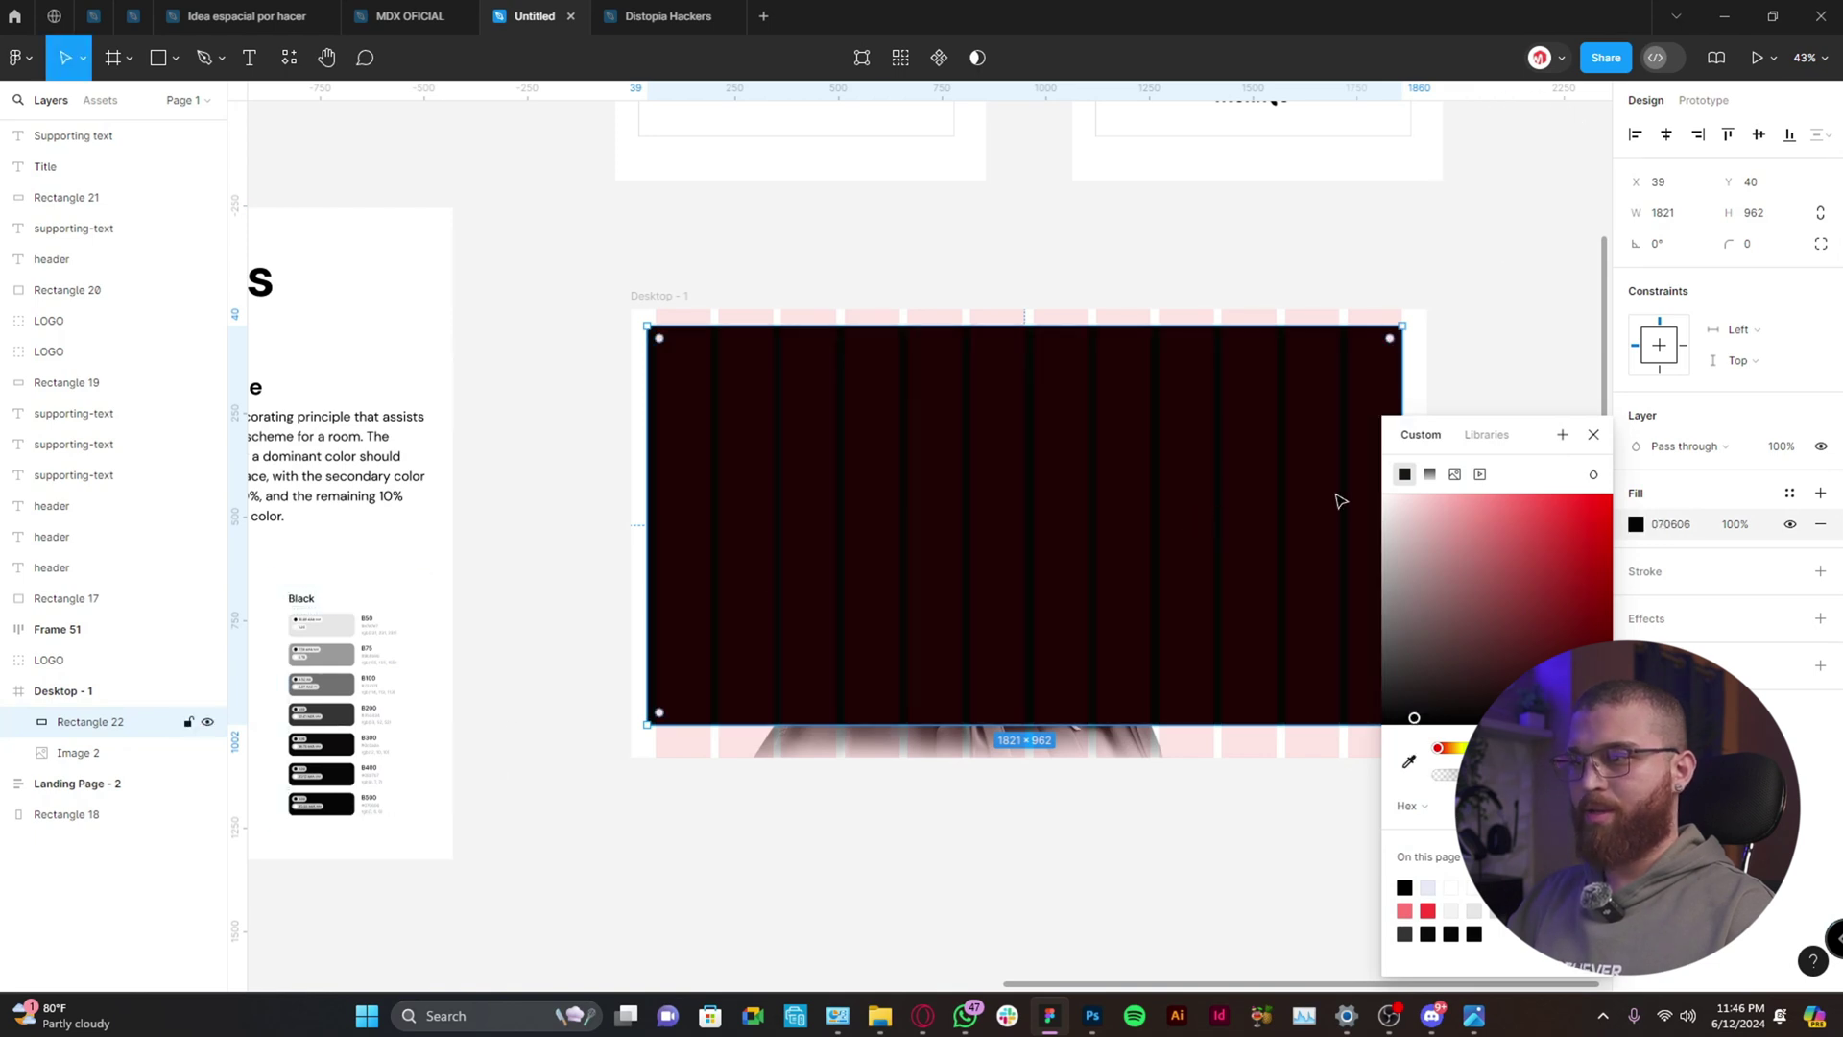
click(1593, 434)
Send the black rectangle behind the samurai image and pull its left edge to the 60 margin.
right_click(1140, 457)
click(1239, 543)
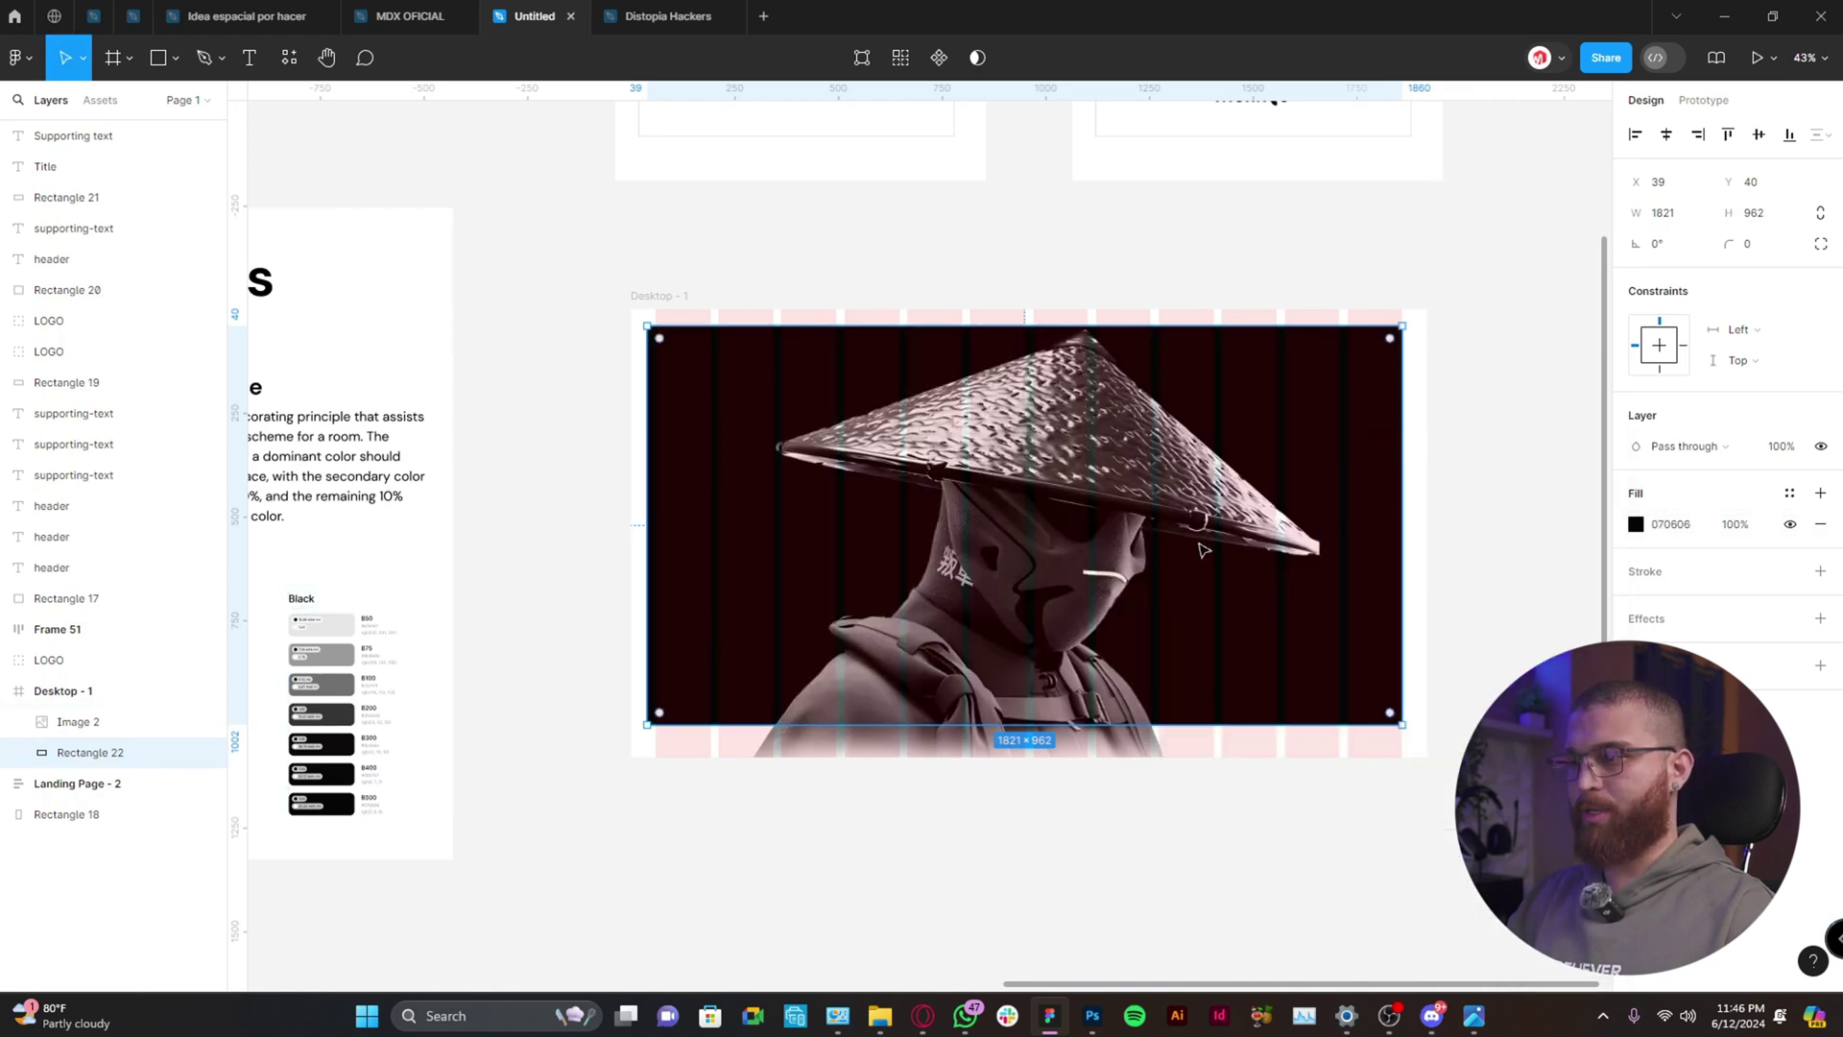
drag(647, 518, 656, 520)
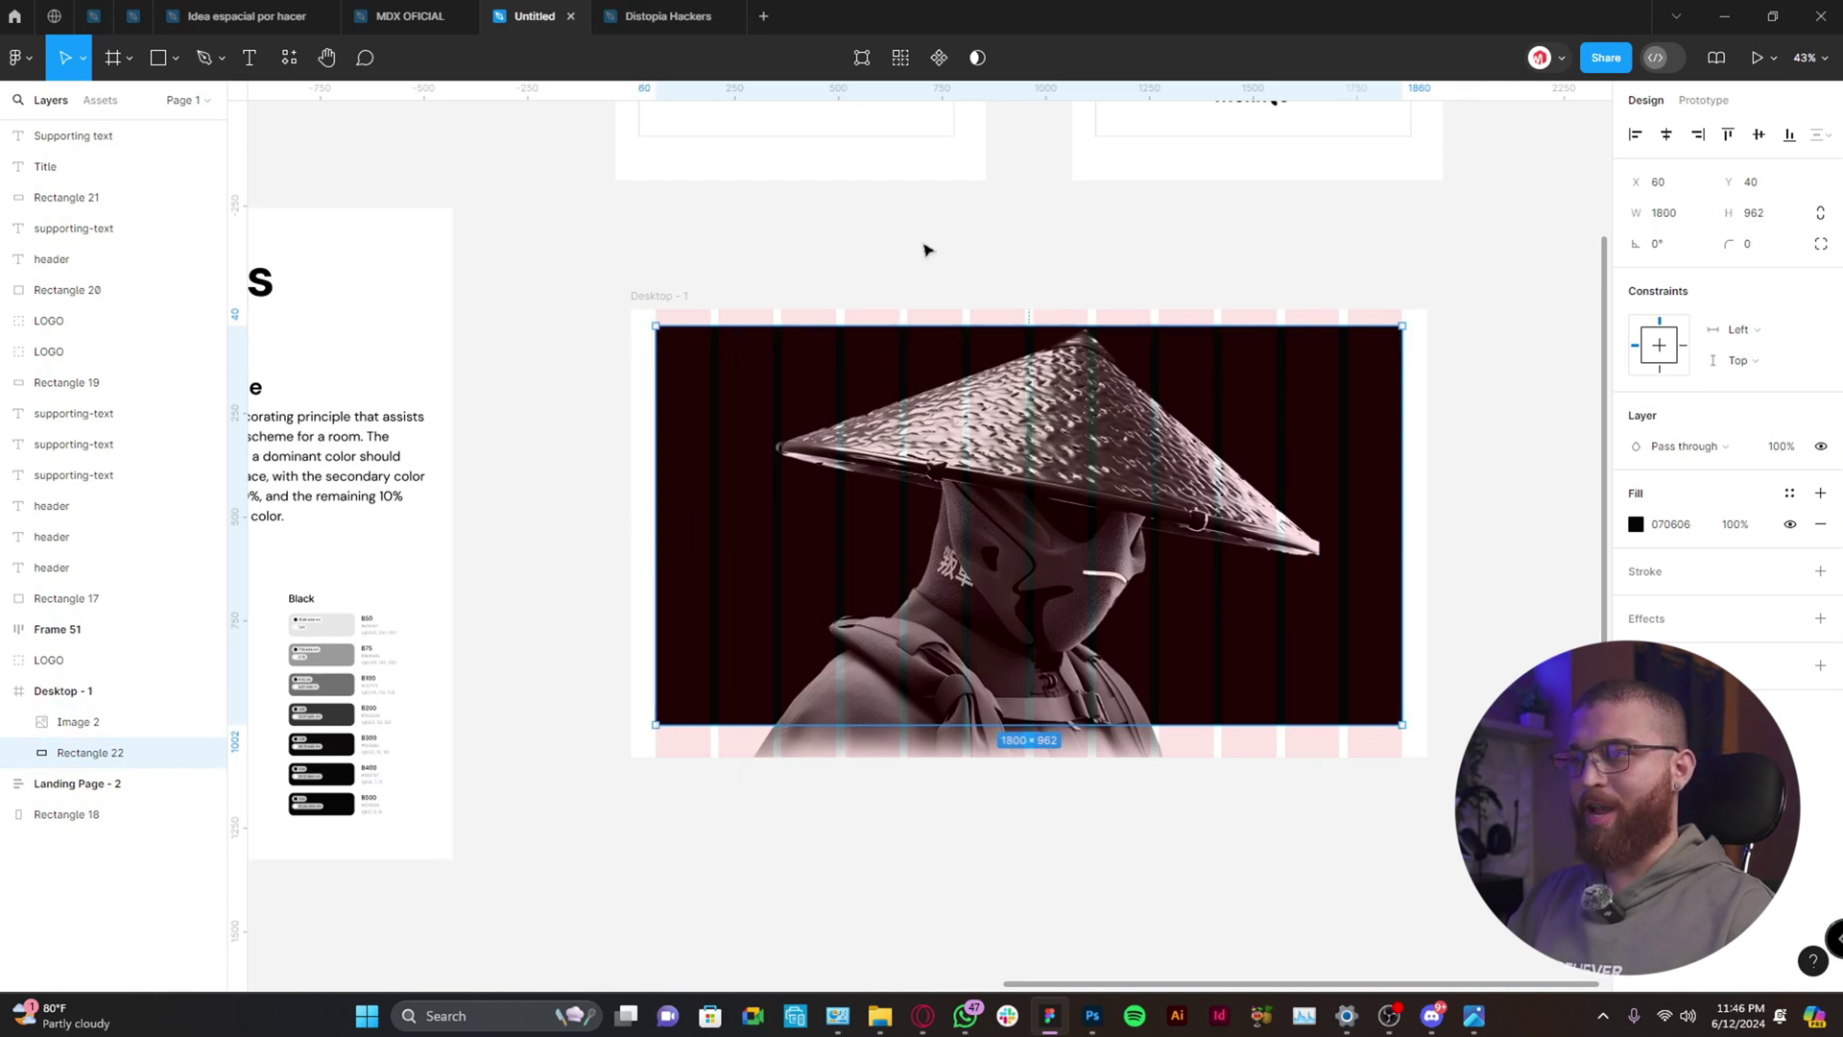
key(ctrl+shift+4)
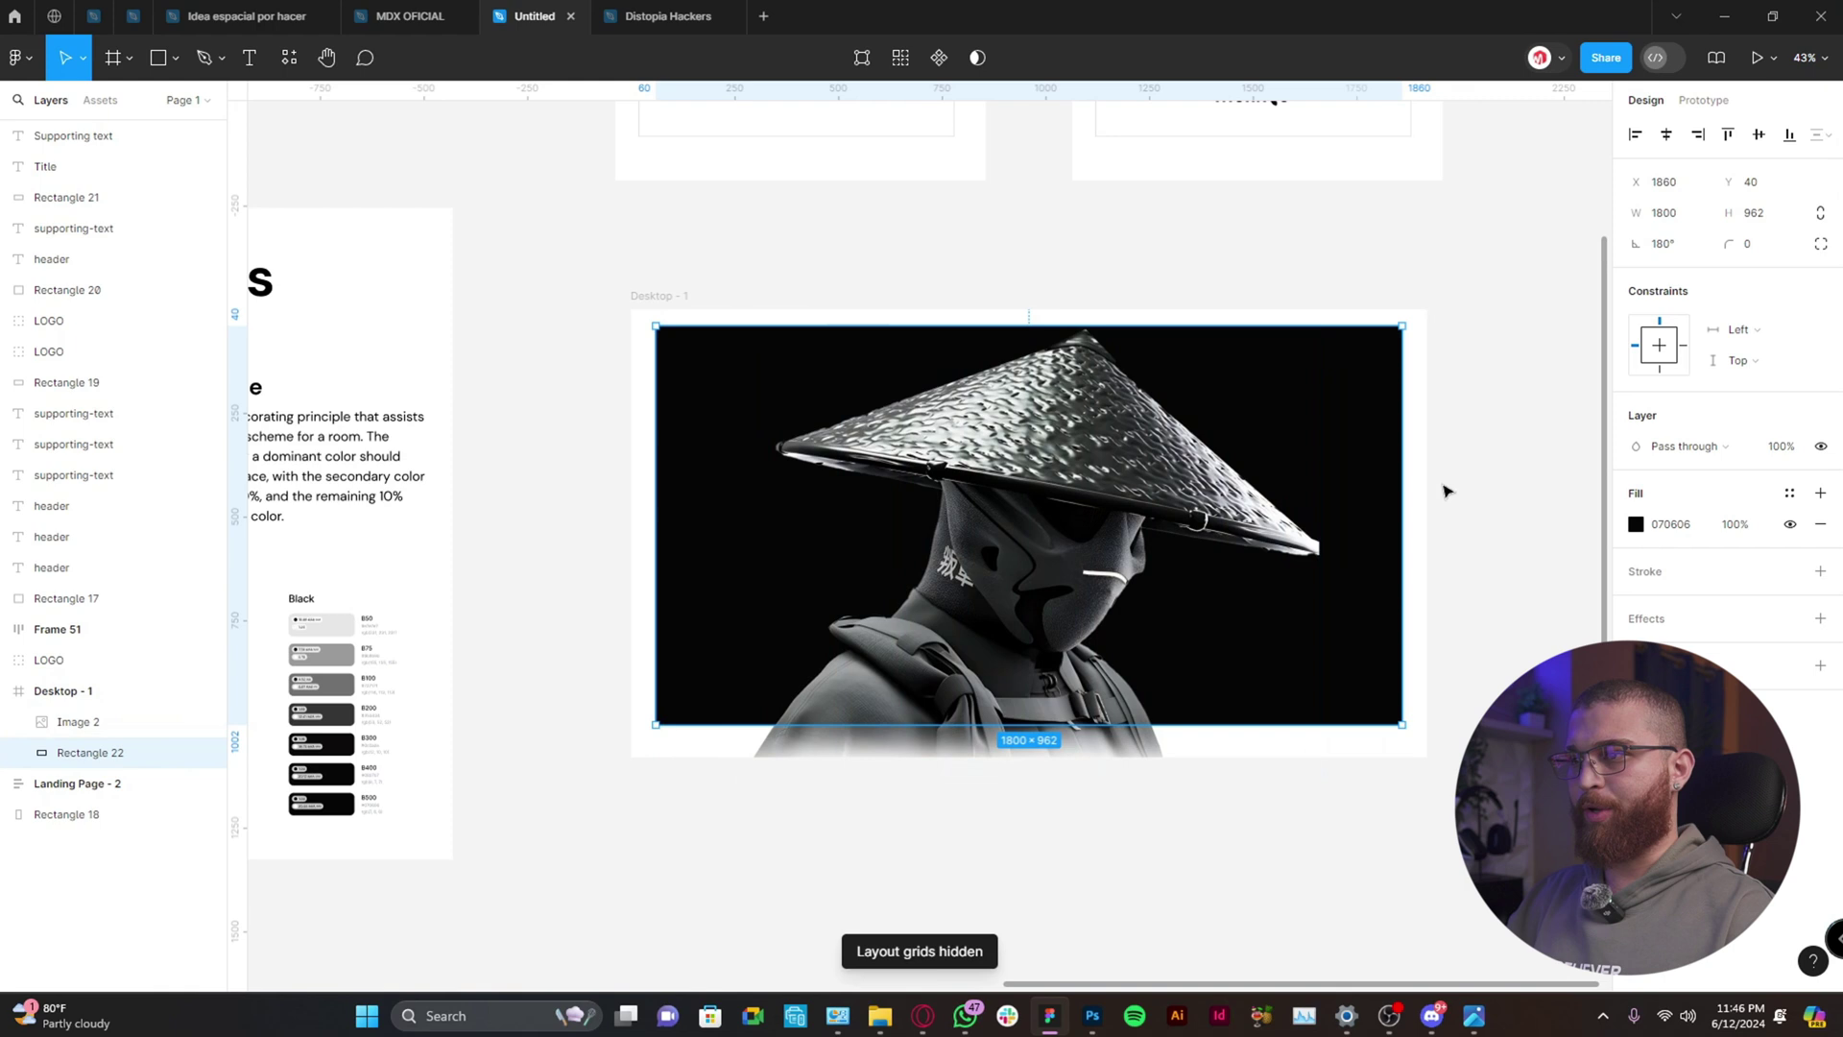
Move the white rounded square onto the samurai image's top-left corner.
click(1446, 599)
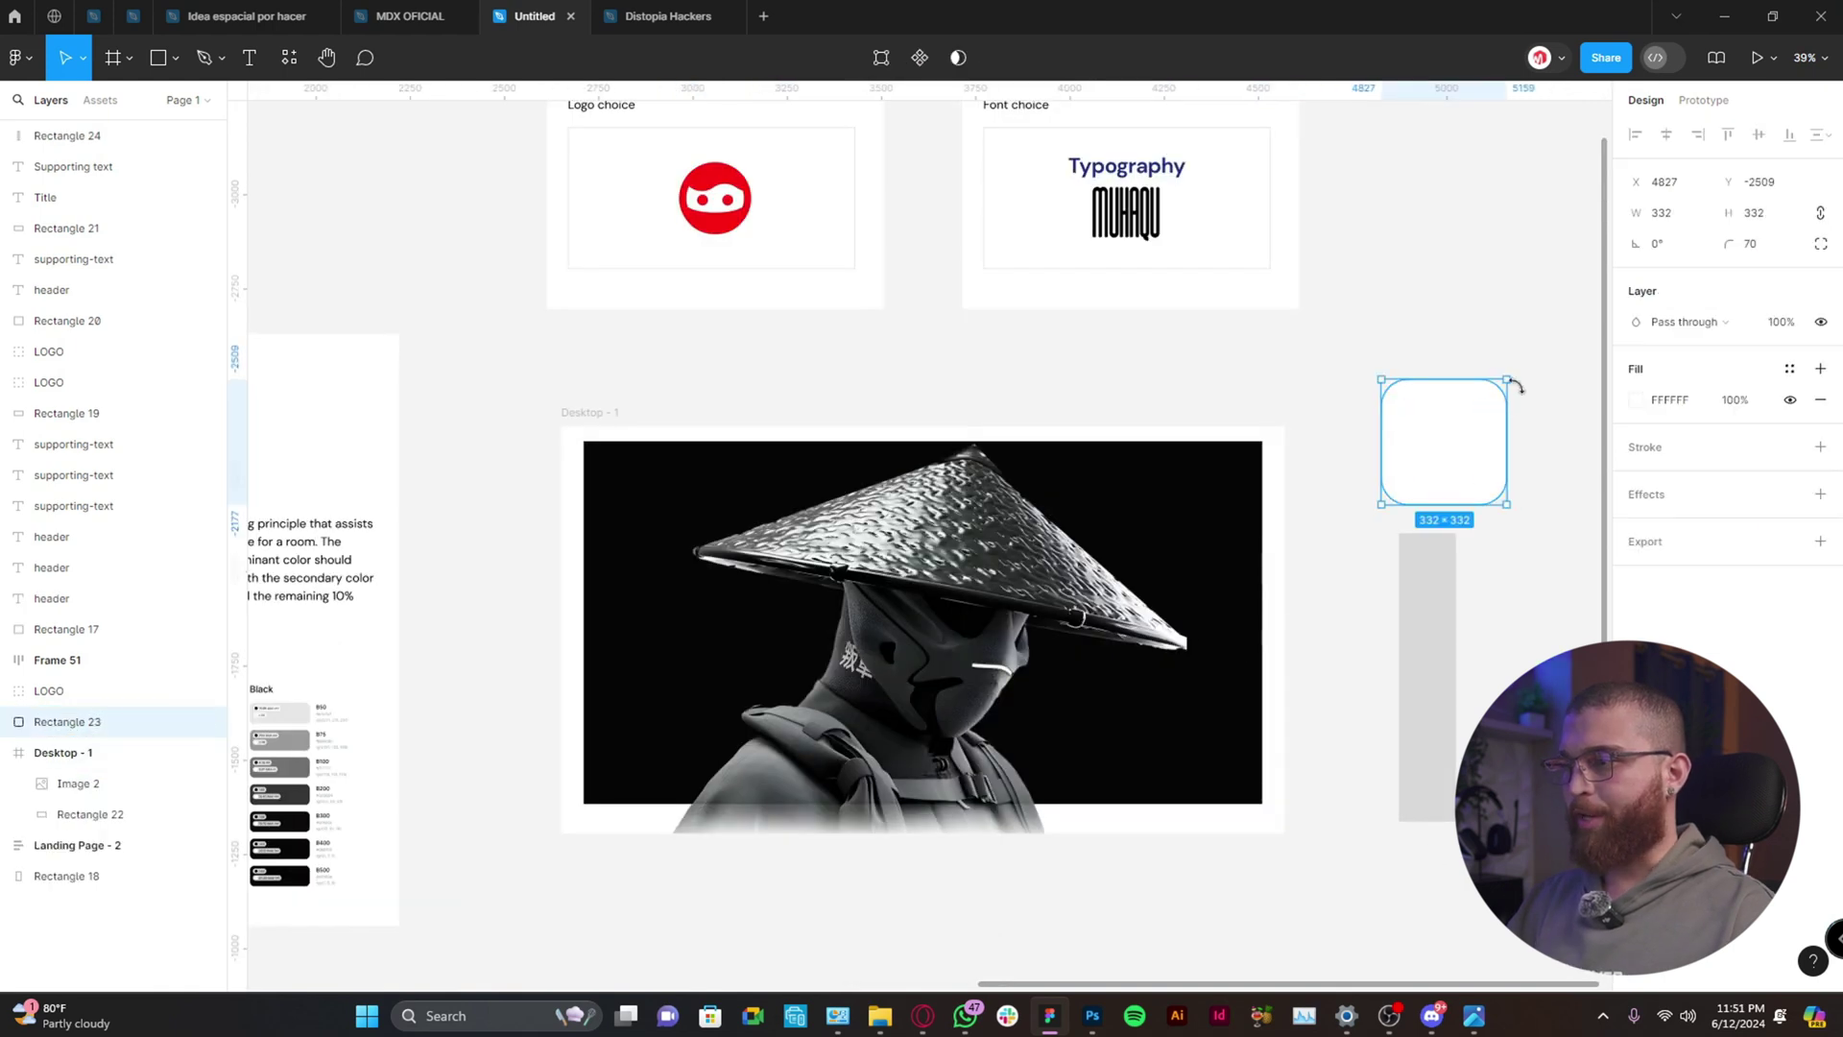
drag(1536, 367, 1379, 832)
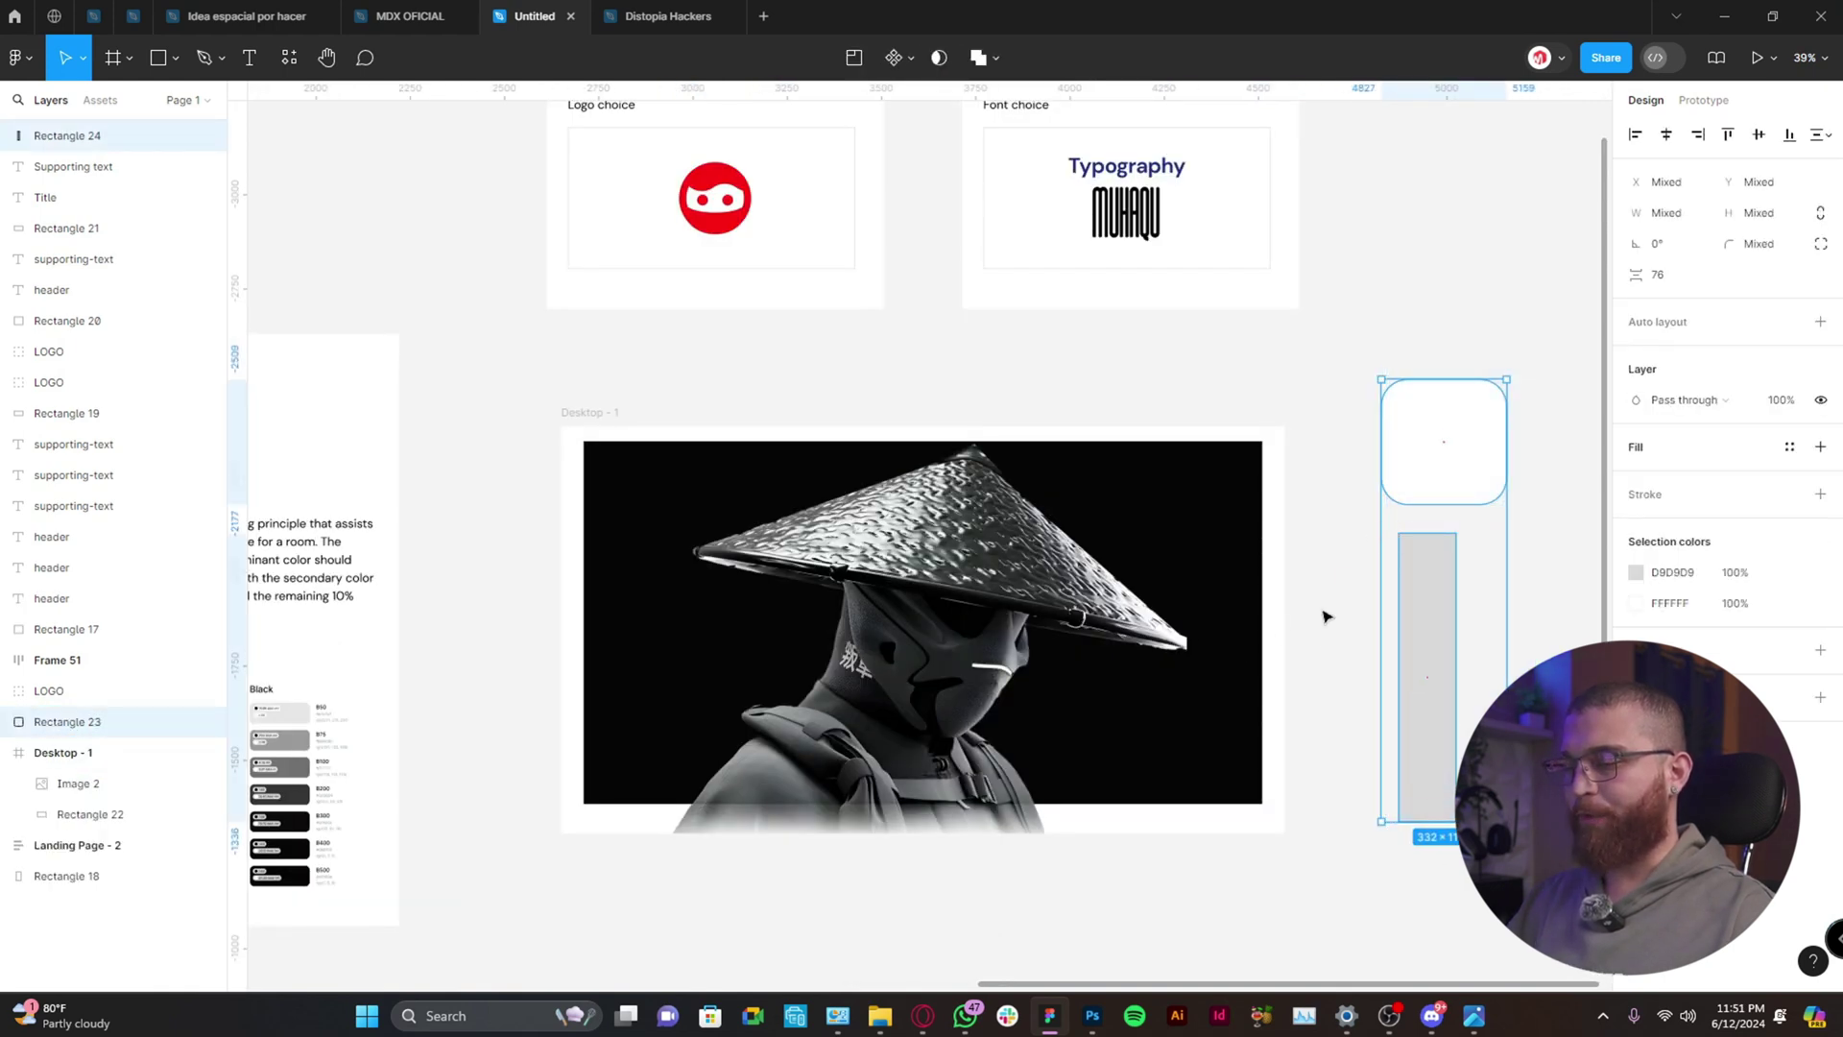
click(1317, 567)
click(1457, 428)
drag(1457, 428, 609, 492)
Use the rounded square as a mask over the black panel and draw a rectangle covering the frame.
shift+click(625, 584)
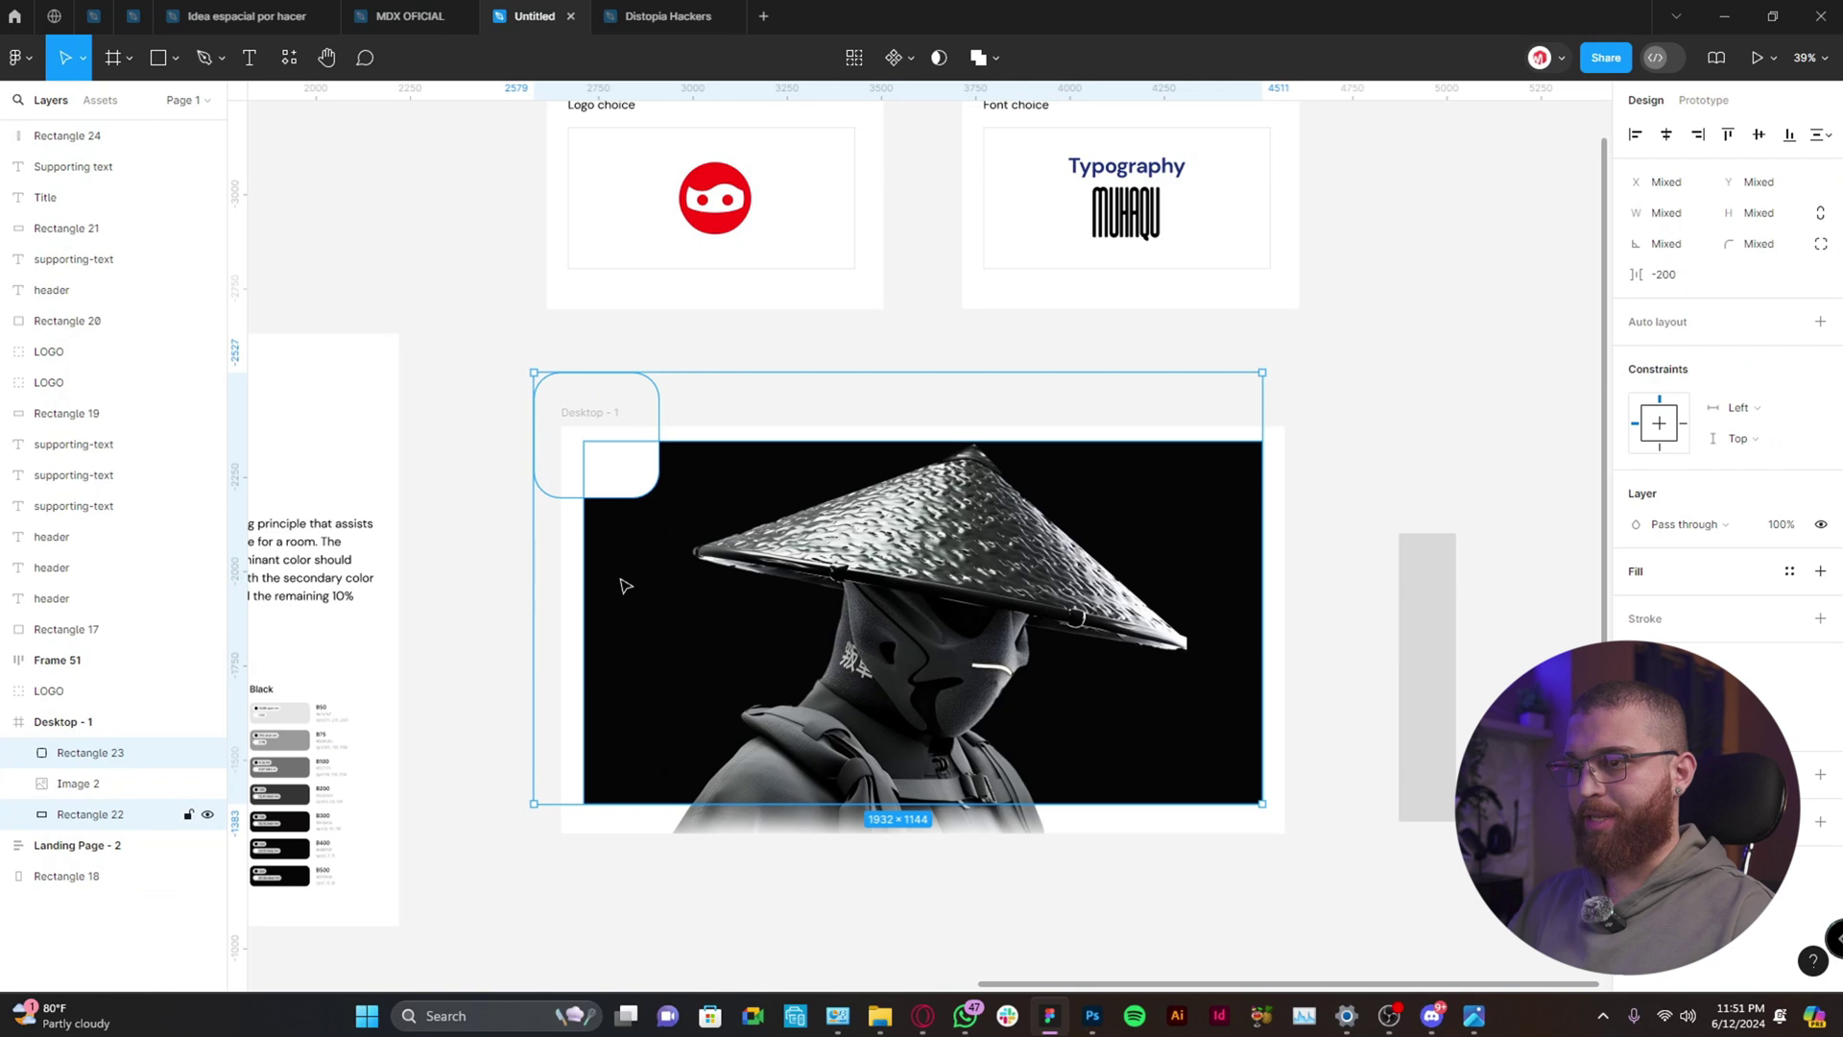
right_click(619, 584)
click(685, 675)
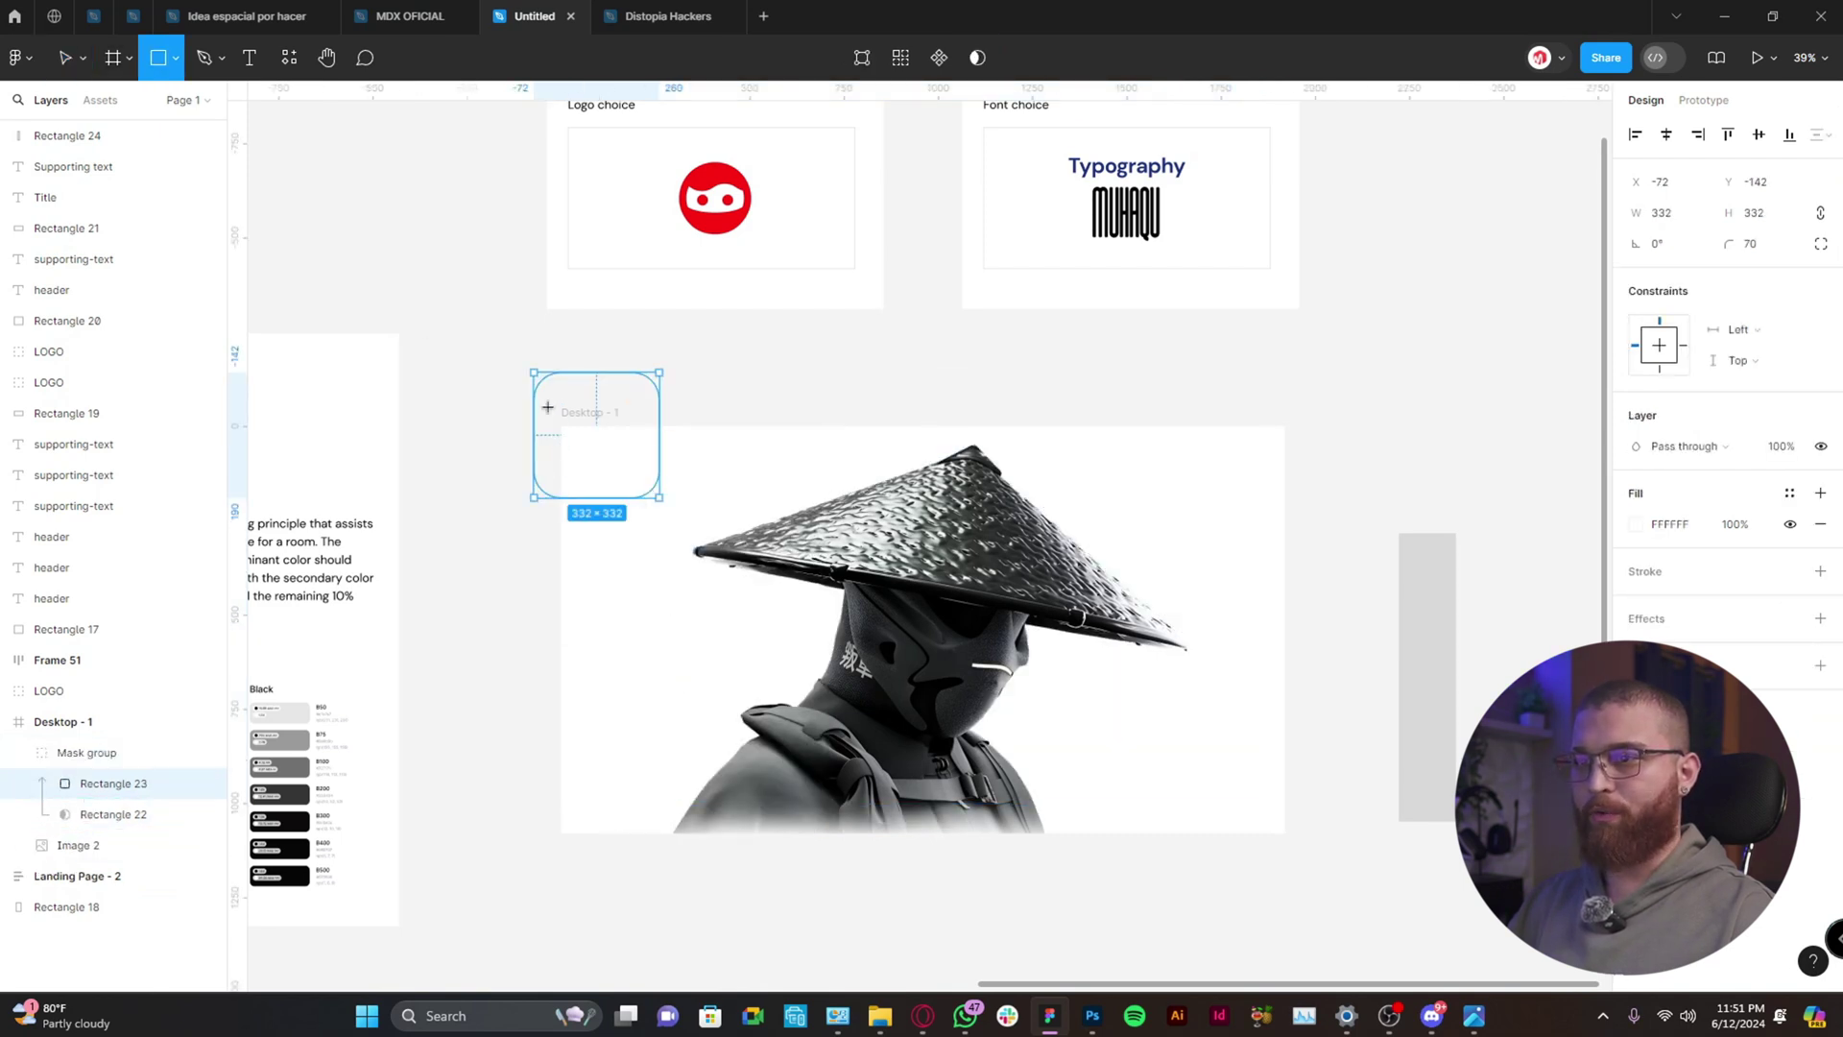
mouse_move(548, 407)
mouse_down()
mouse_move(1235, 812)
mouse_move(1230, 733)
mouse_move(1205, 718)
mouse_up()
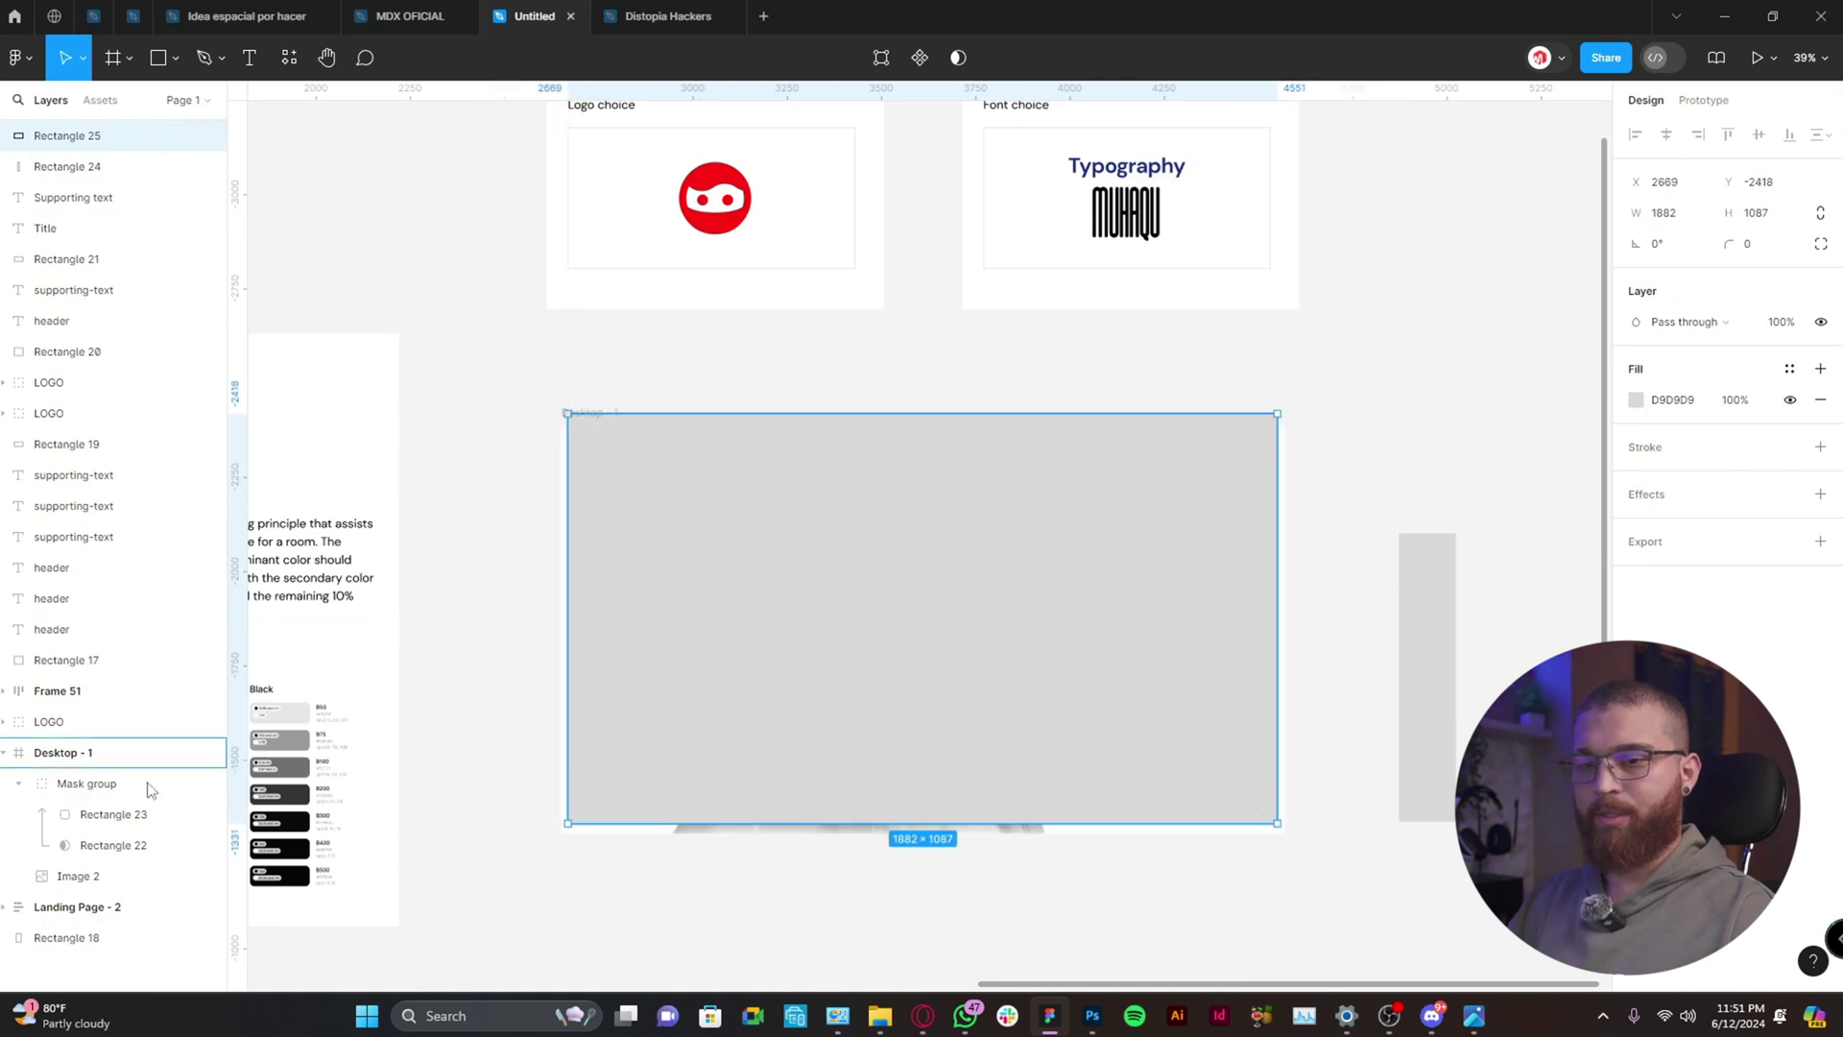
Move the covering rectangle into the mask group and fill it black with the eyedropper.
drag(147, 834, 147, 832)
scroll(1537, 576, down, 3)
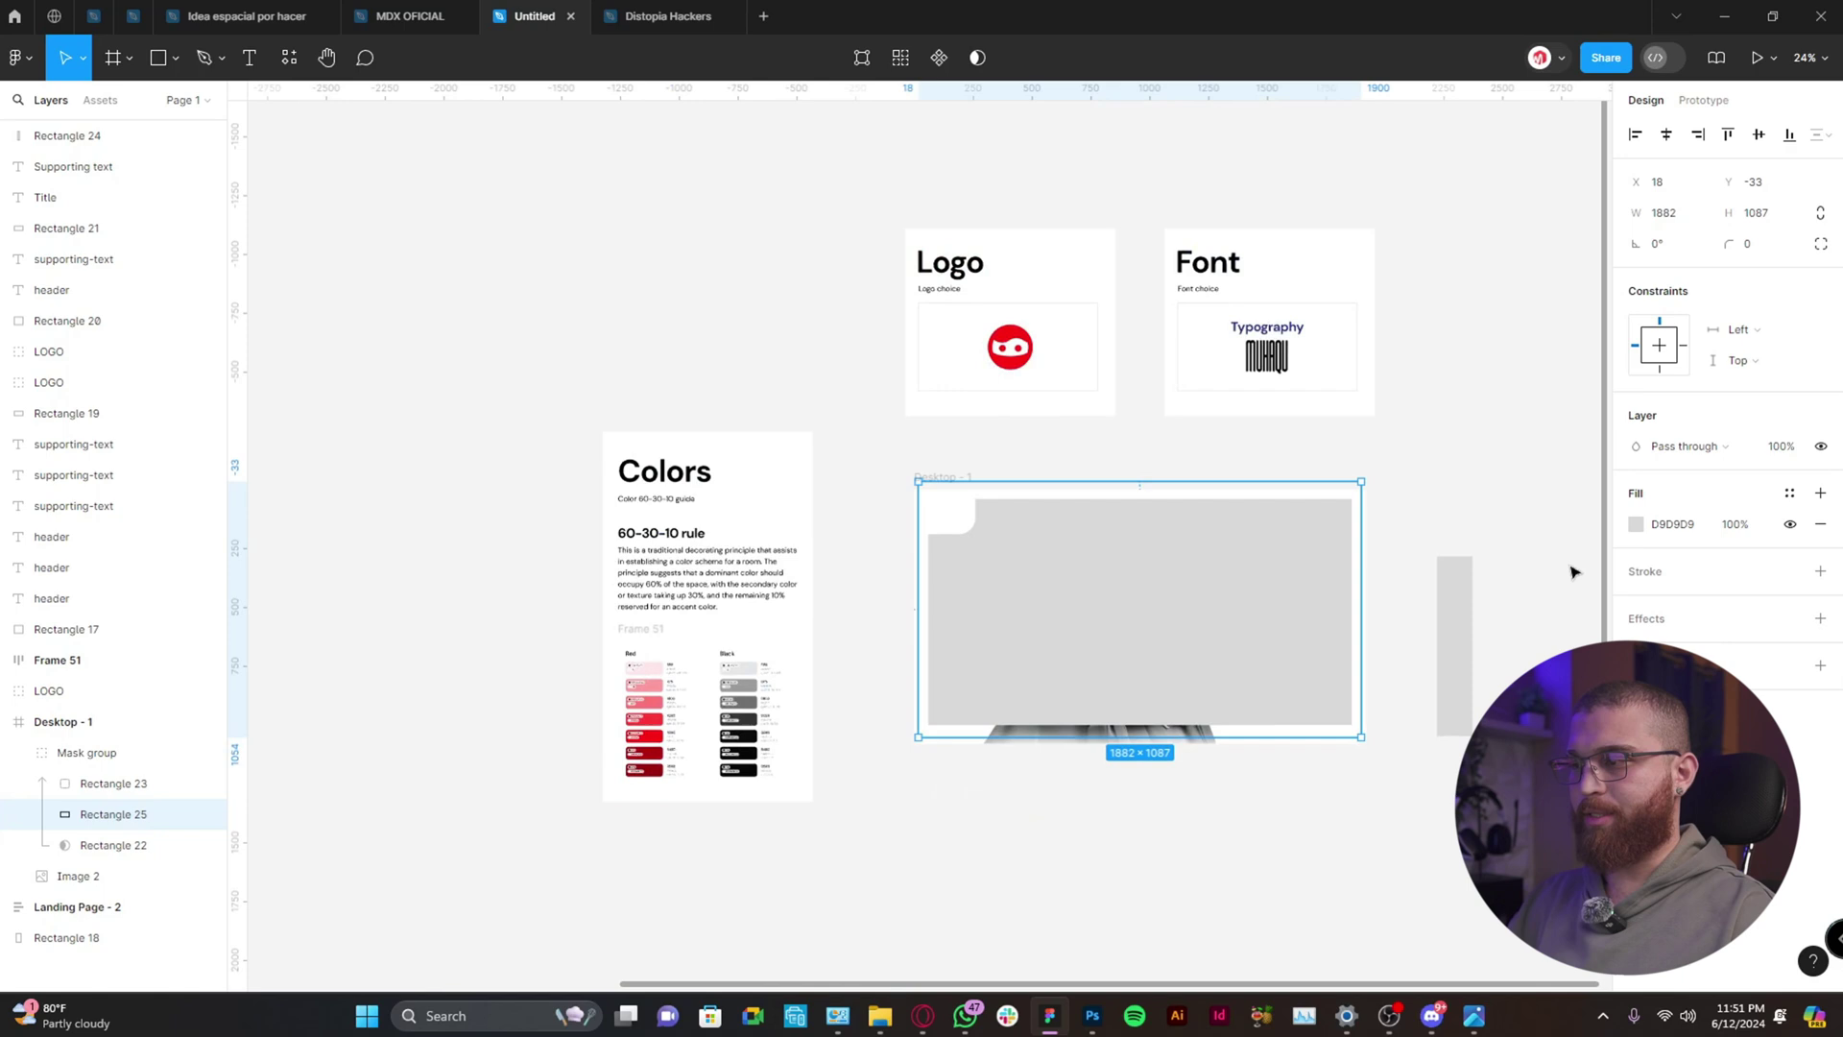
click(1636, 524)
key(i)
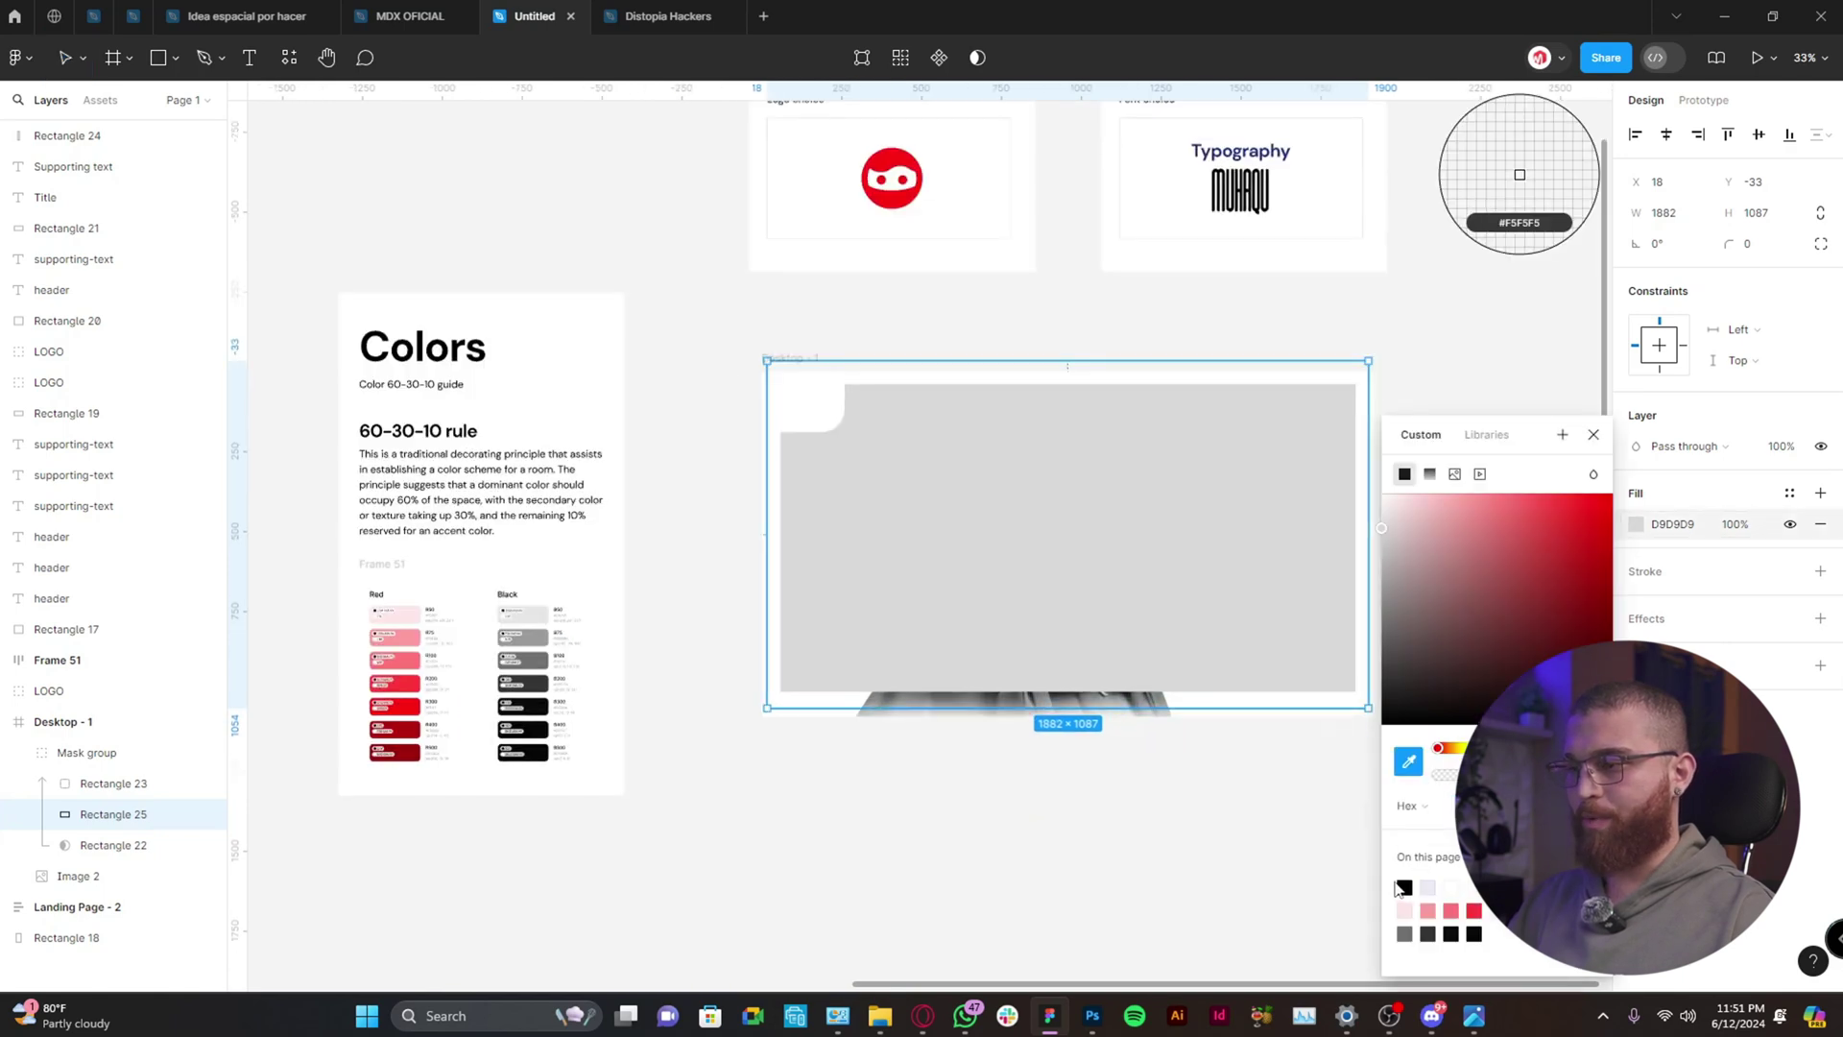
click(1404, 887)
key(Escape)
Shift the rounded square inside the mask group along the frame's top edge.
scroll(589, 337, up, 5)
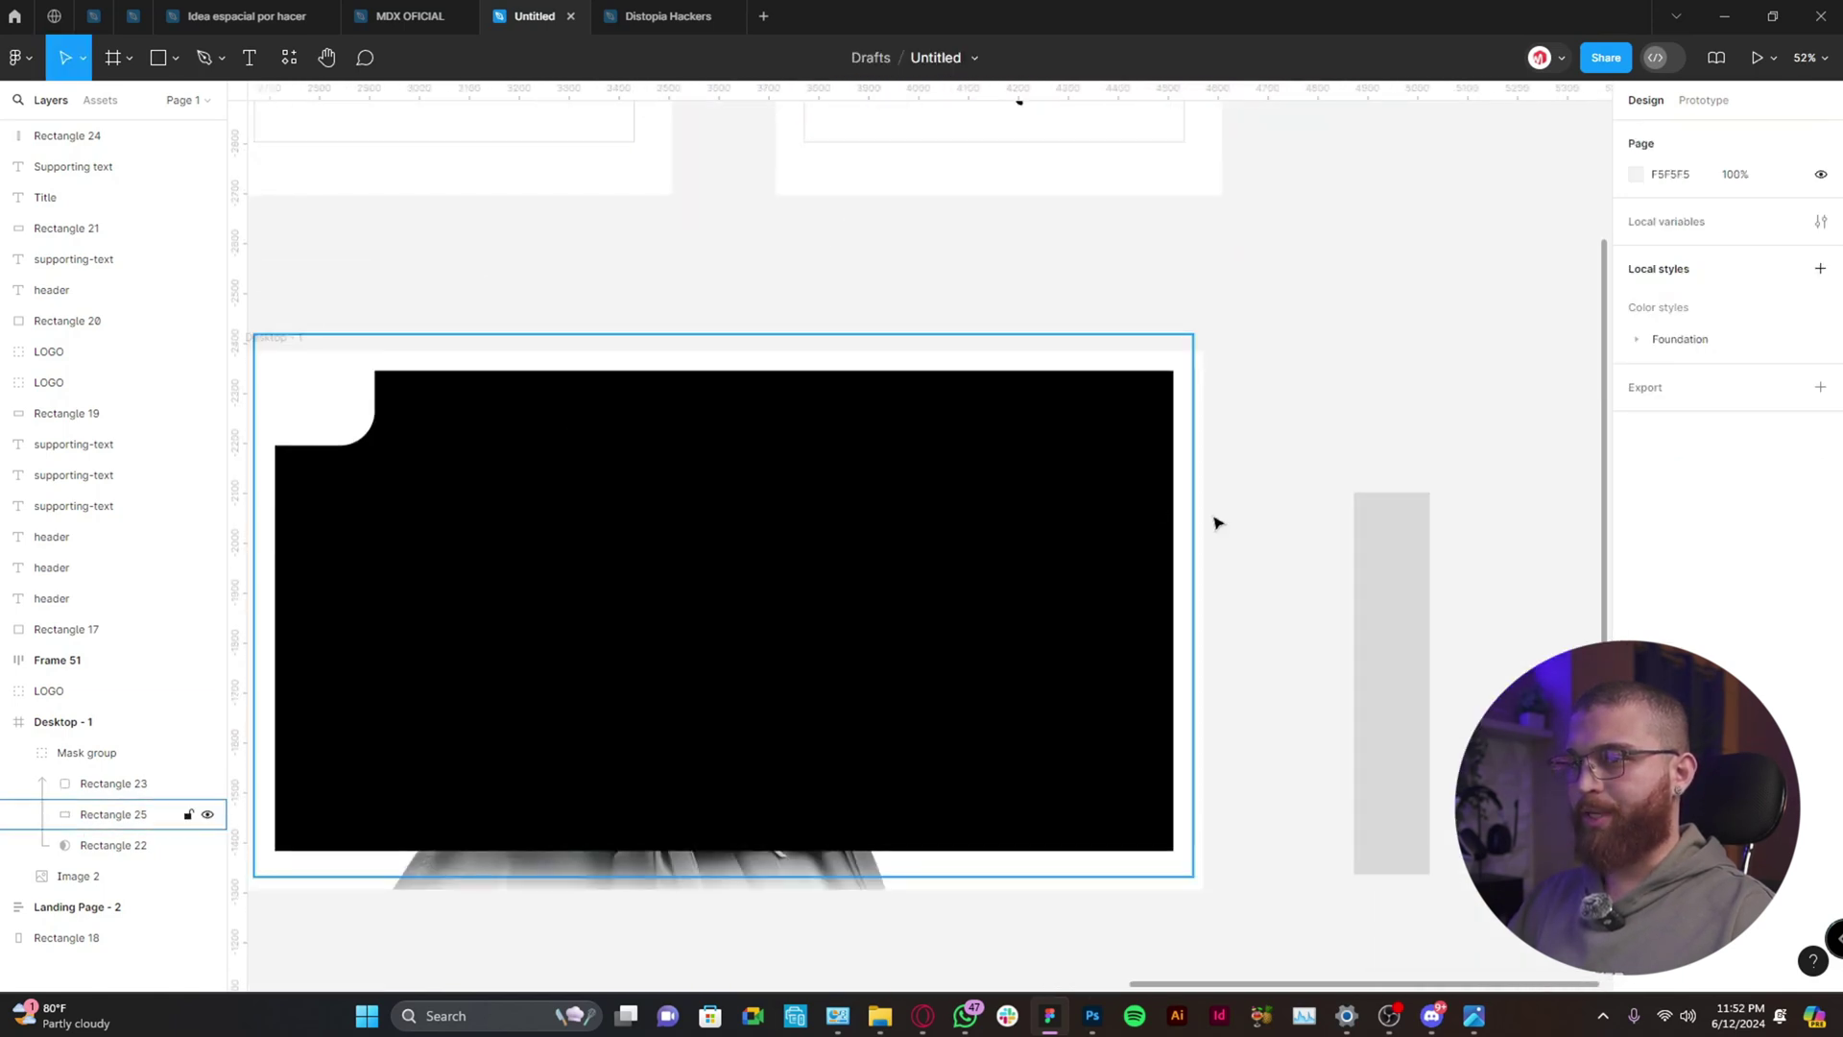
scroll(667, 465, left, 5)
scroll(667, 466, up, 2)
scroll(631, 441, down, 3)
click(631, 441)
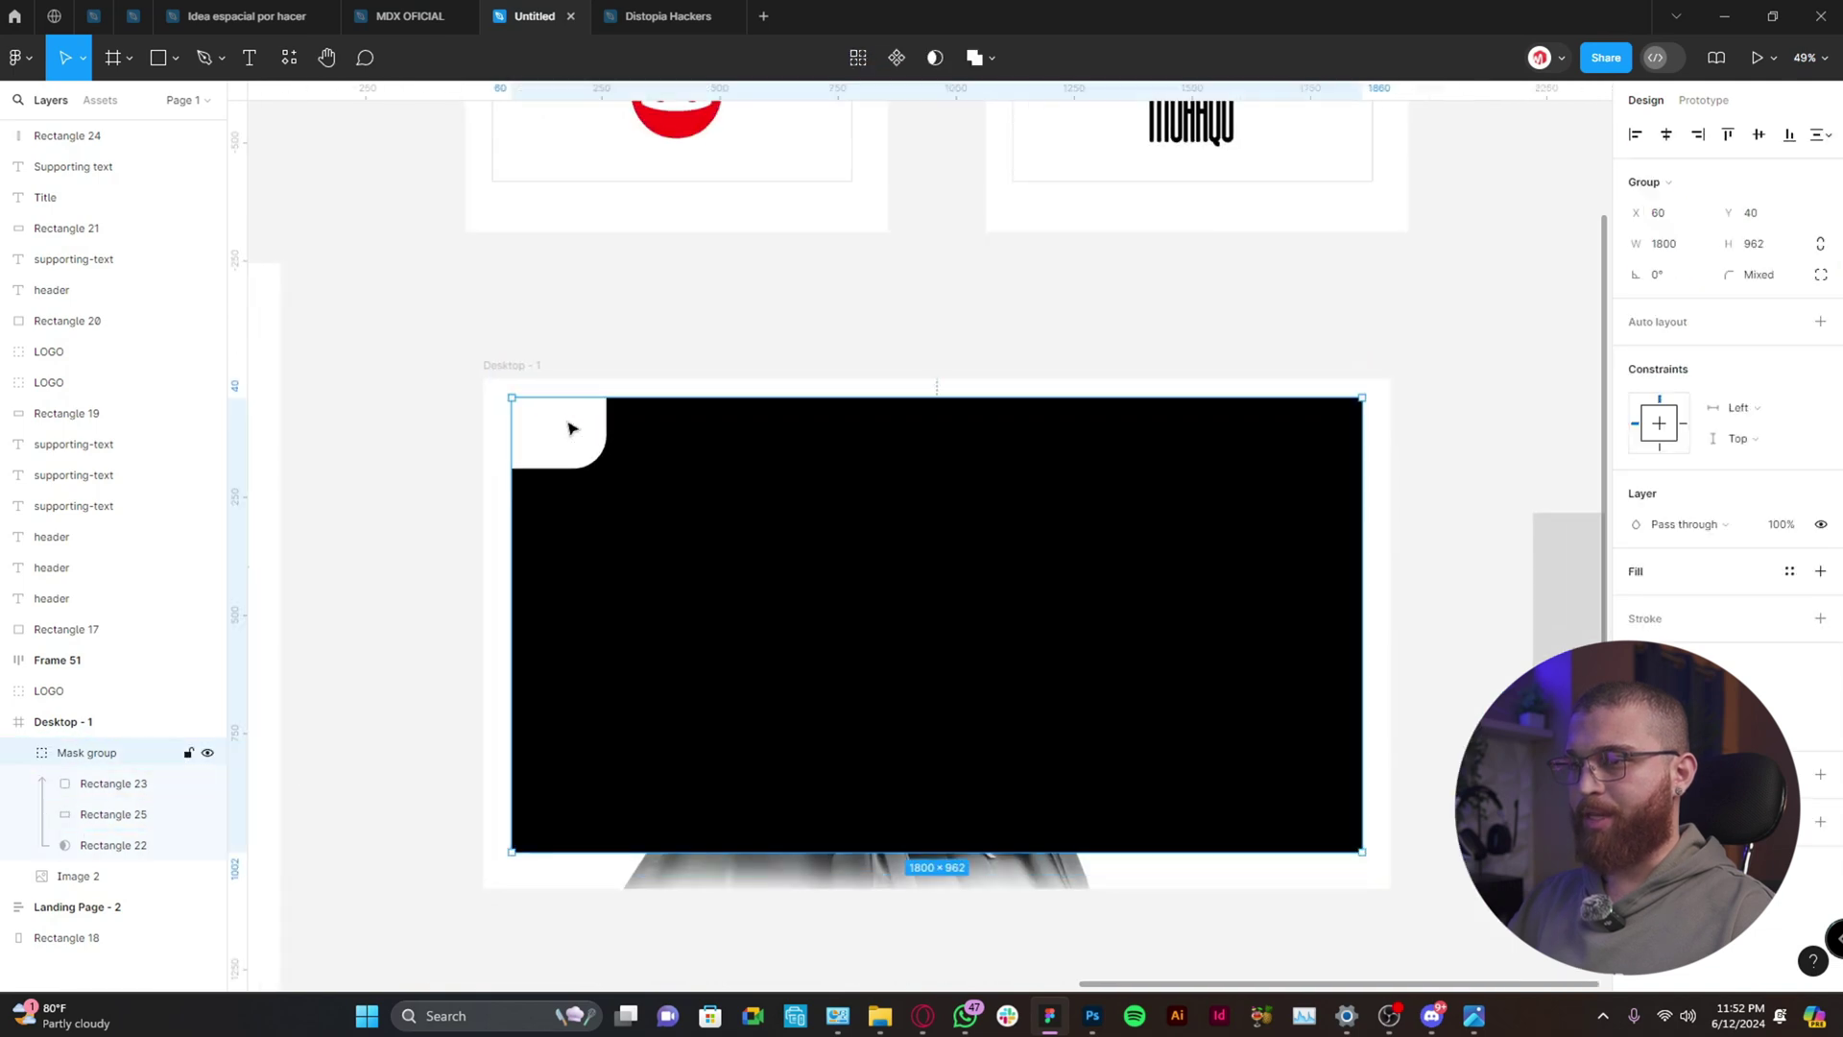
double_click(557, 444)
mouse_move(541, 442)
mouse_down()
mouse_move(1008, 452)
mouse_move(1082, 432)
mouse_move(1304, 432)
mouse_move(519, 432)
mouse_move(557, 441)
mouse_up()
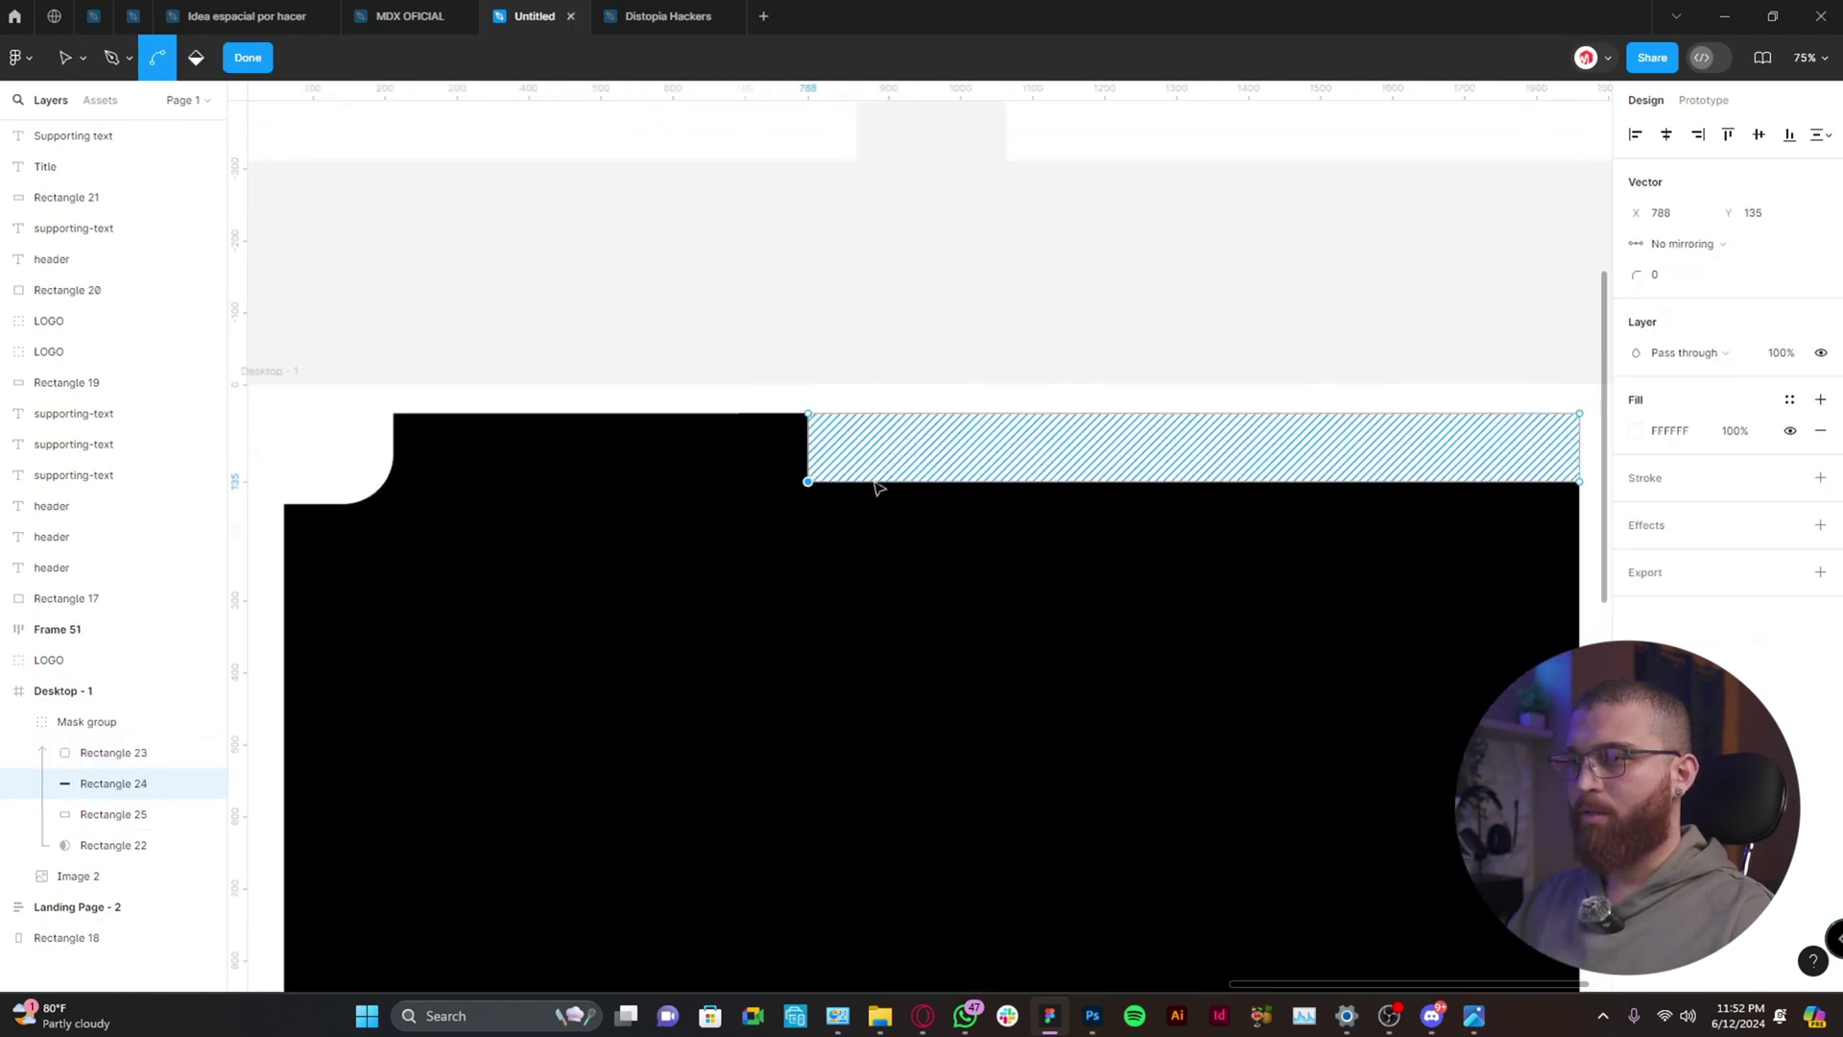
Drag the white notch's bottom-left point right so its left edge slopes diagonally.
key(v)
scroll(711, 509, down, 3)
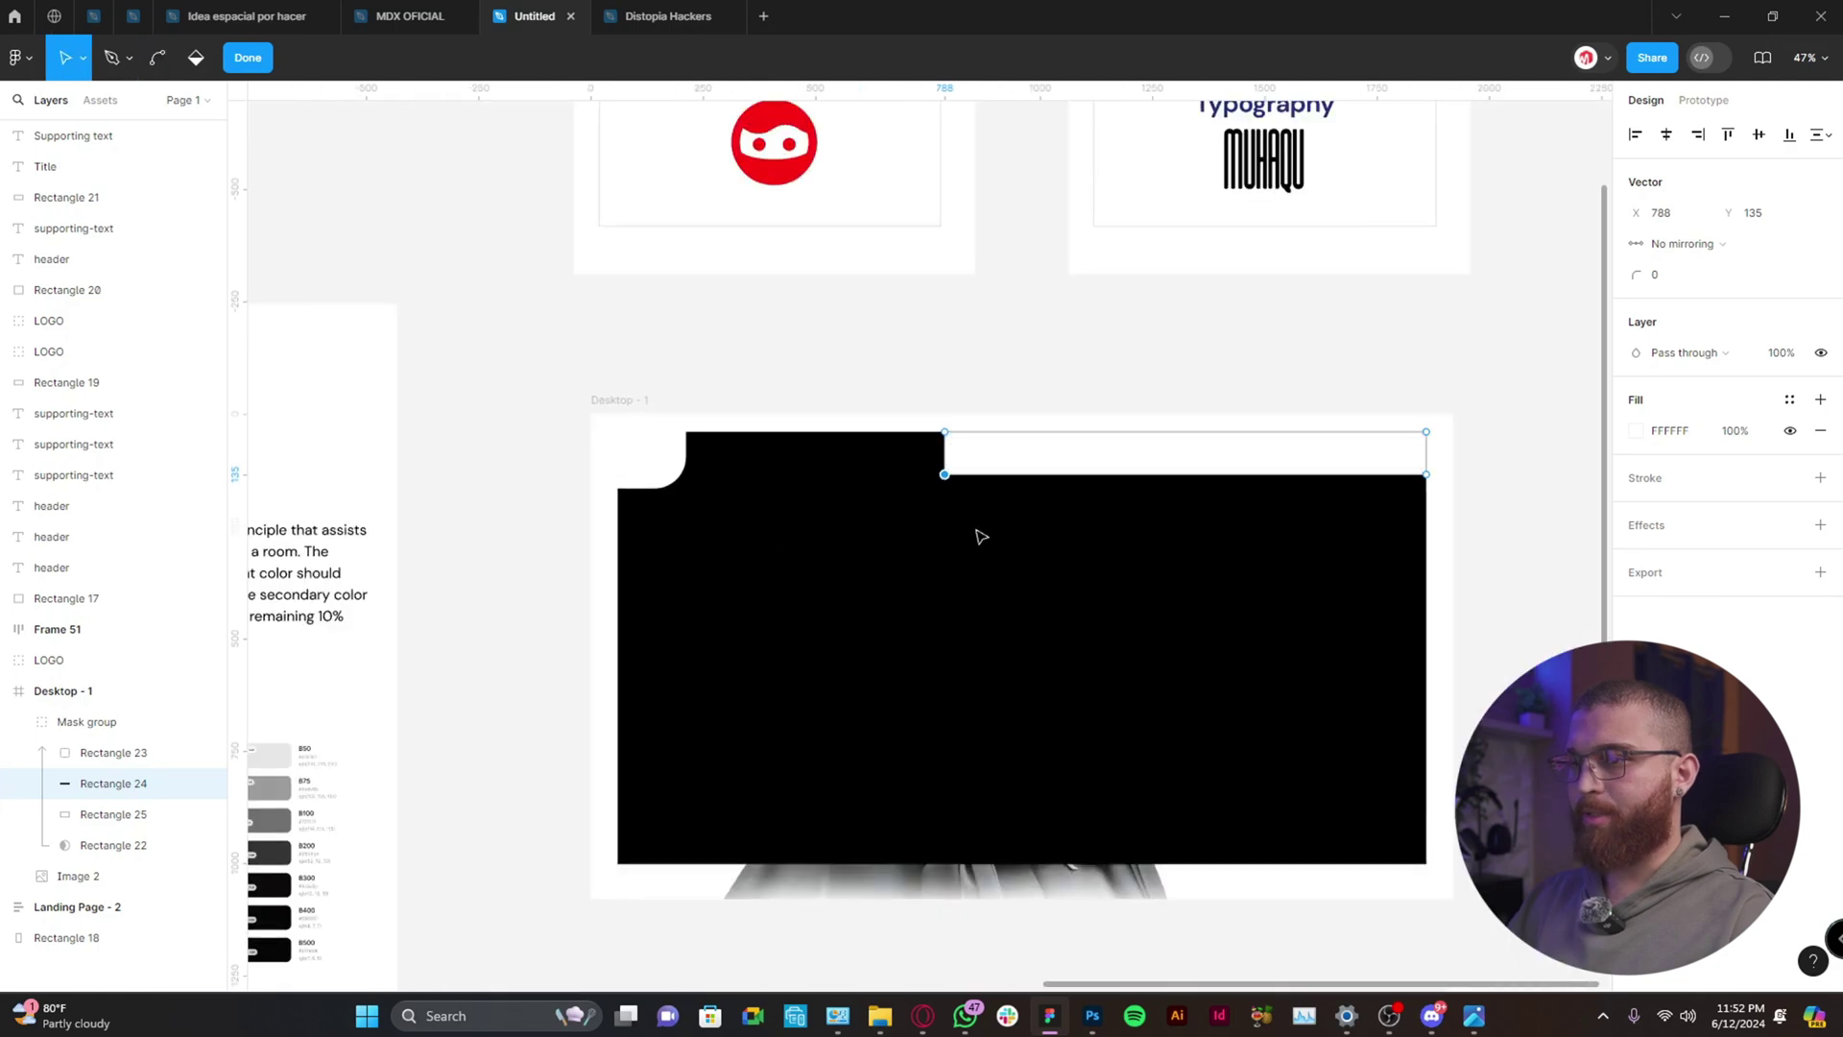
scroll(980, 536, up, 5)
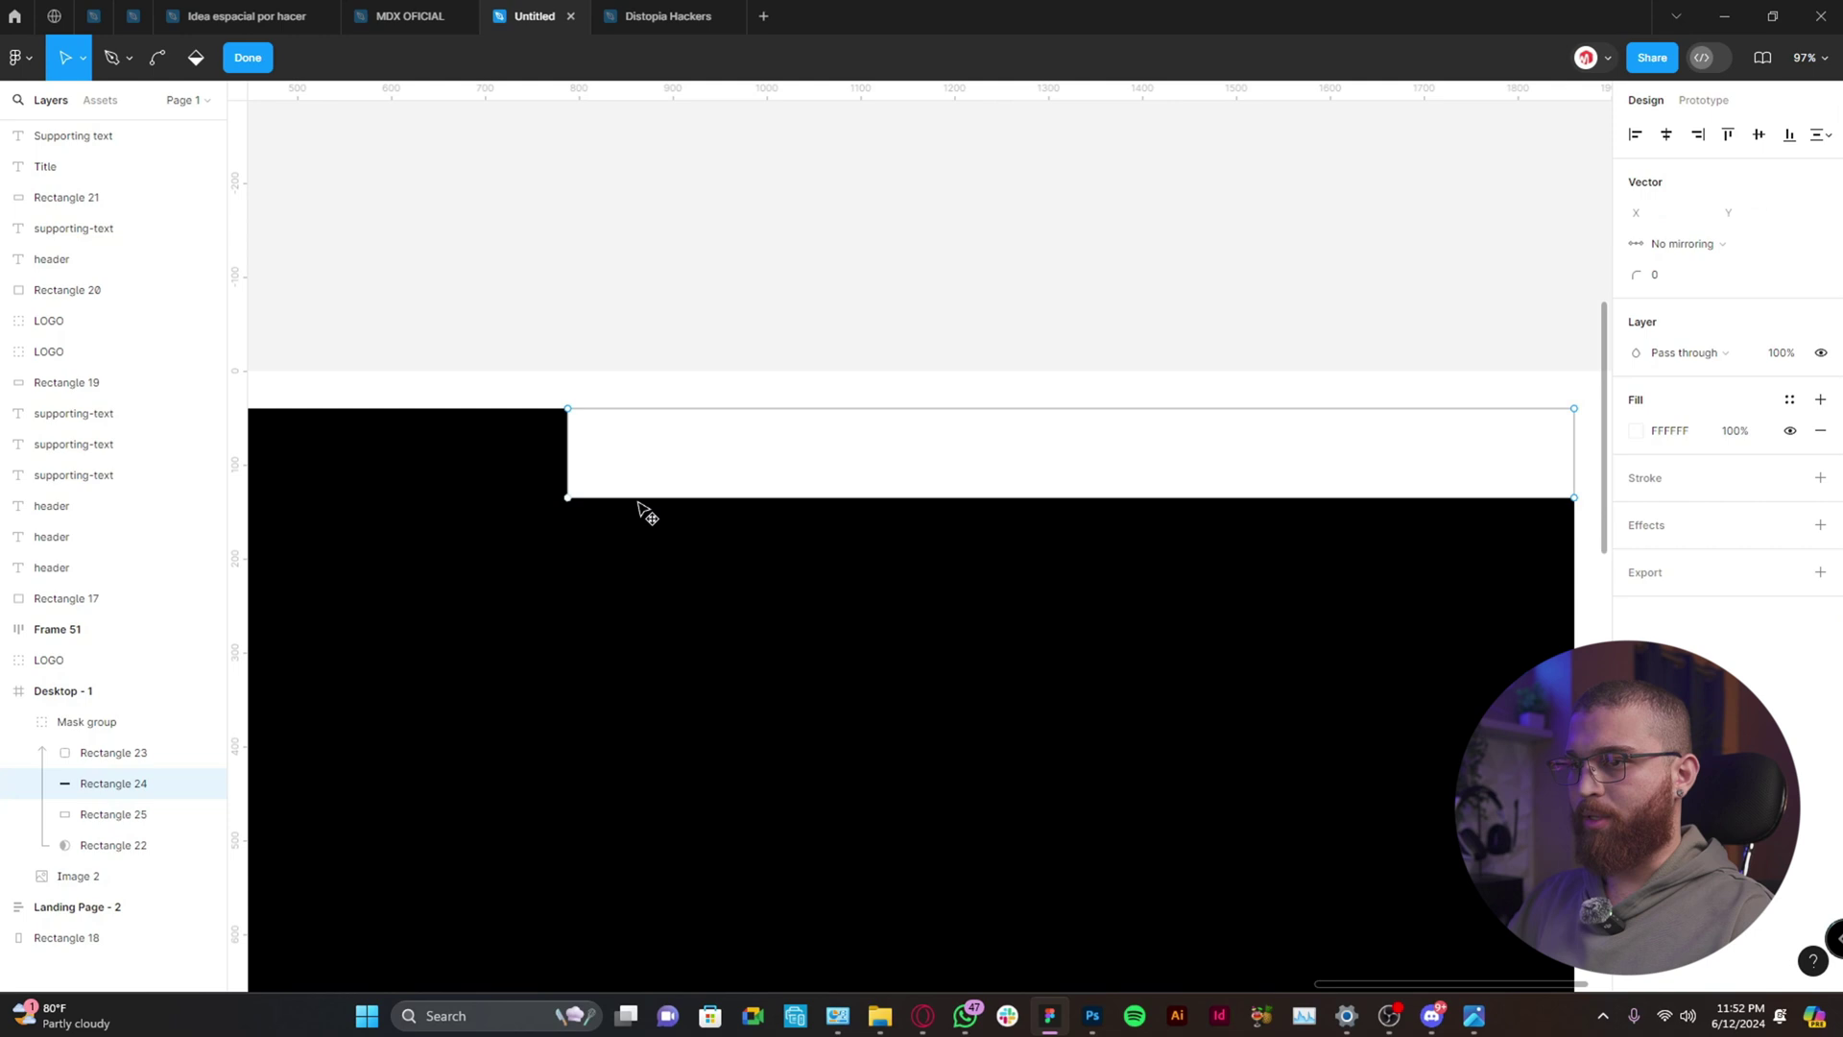
drag(569, 498, 622, 501)
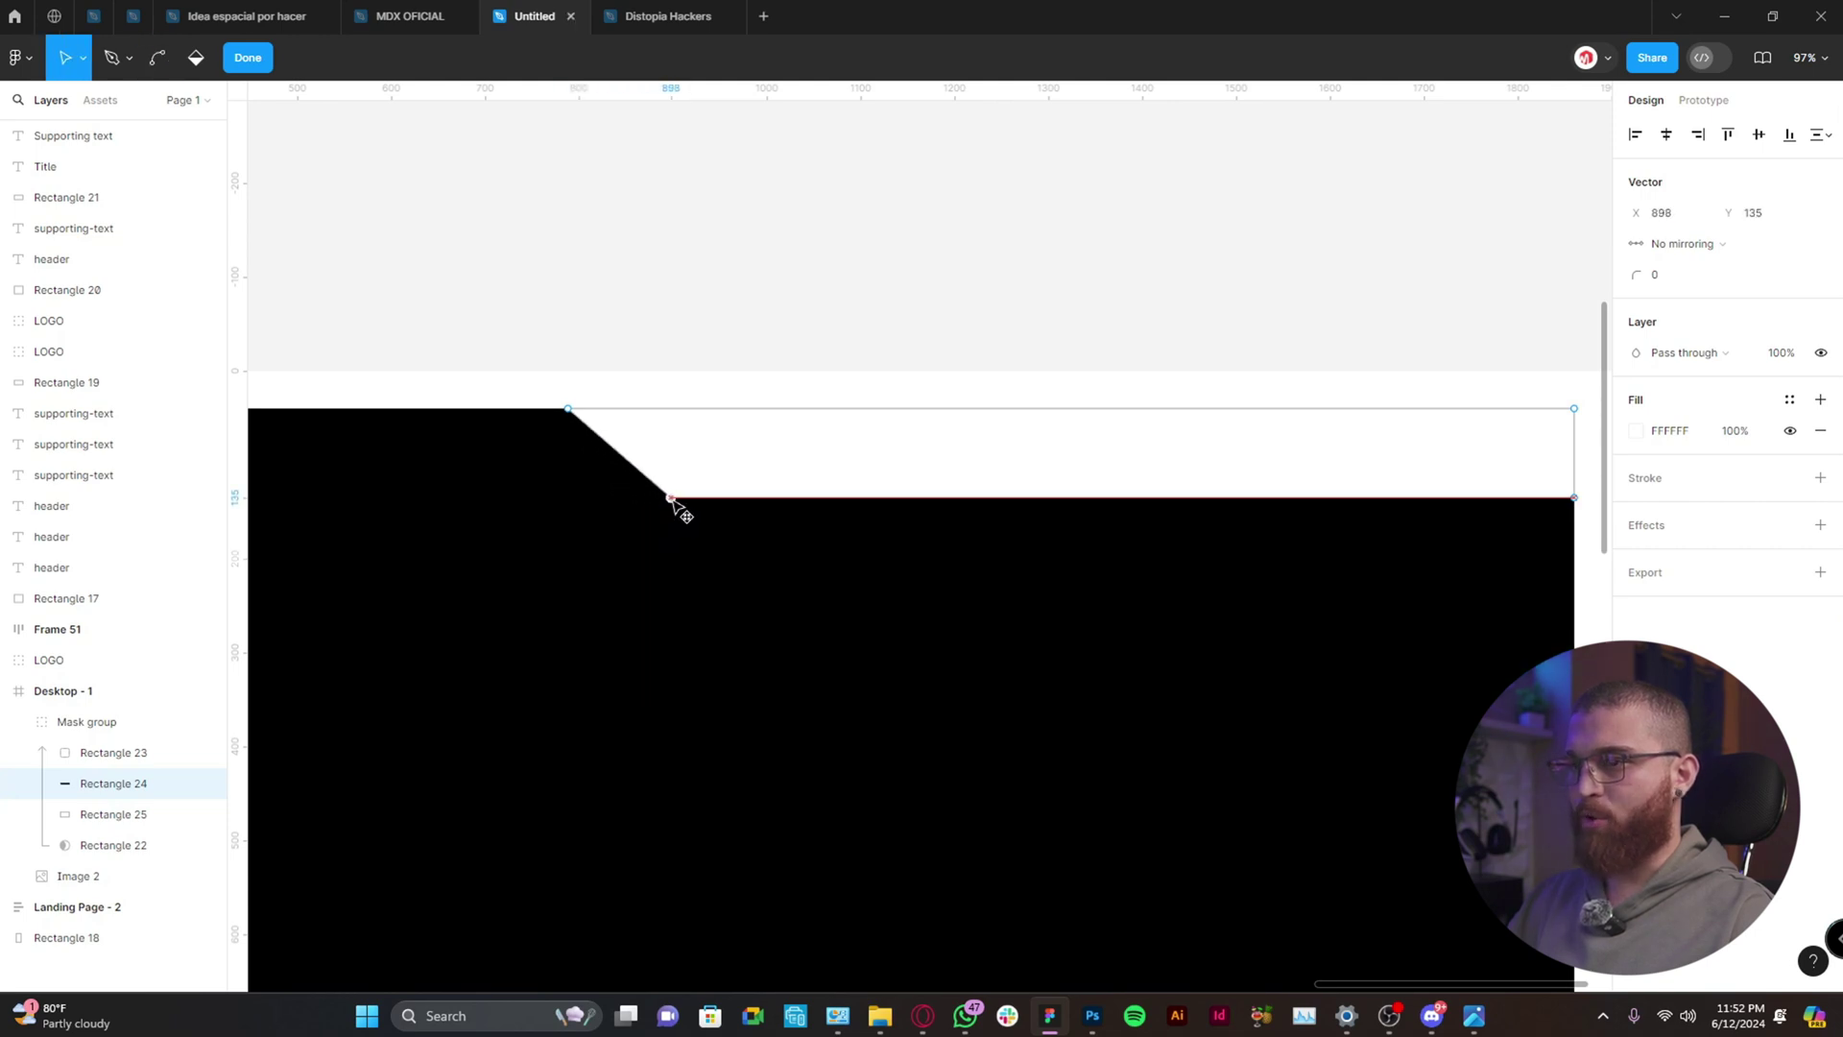
key(Escape)
click(918, 267)
scroll(1045, 342, down, 3)
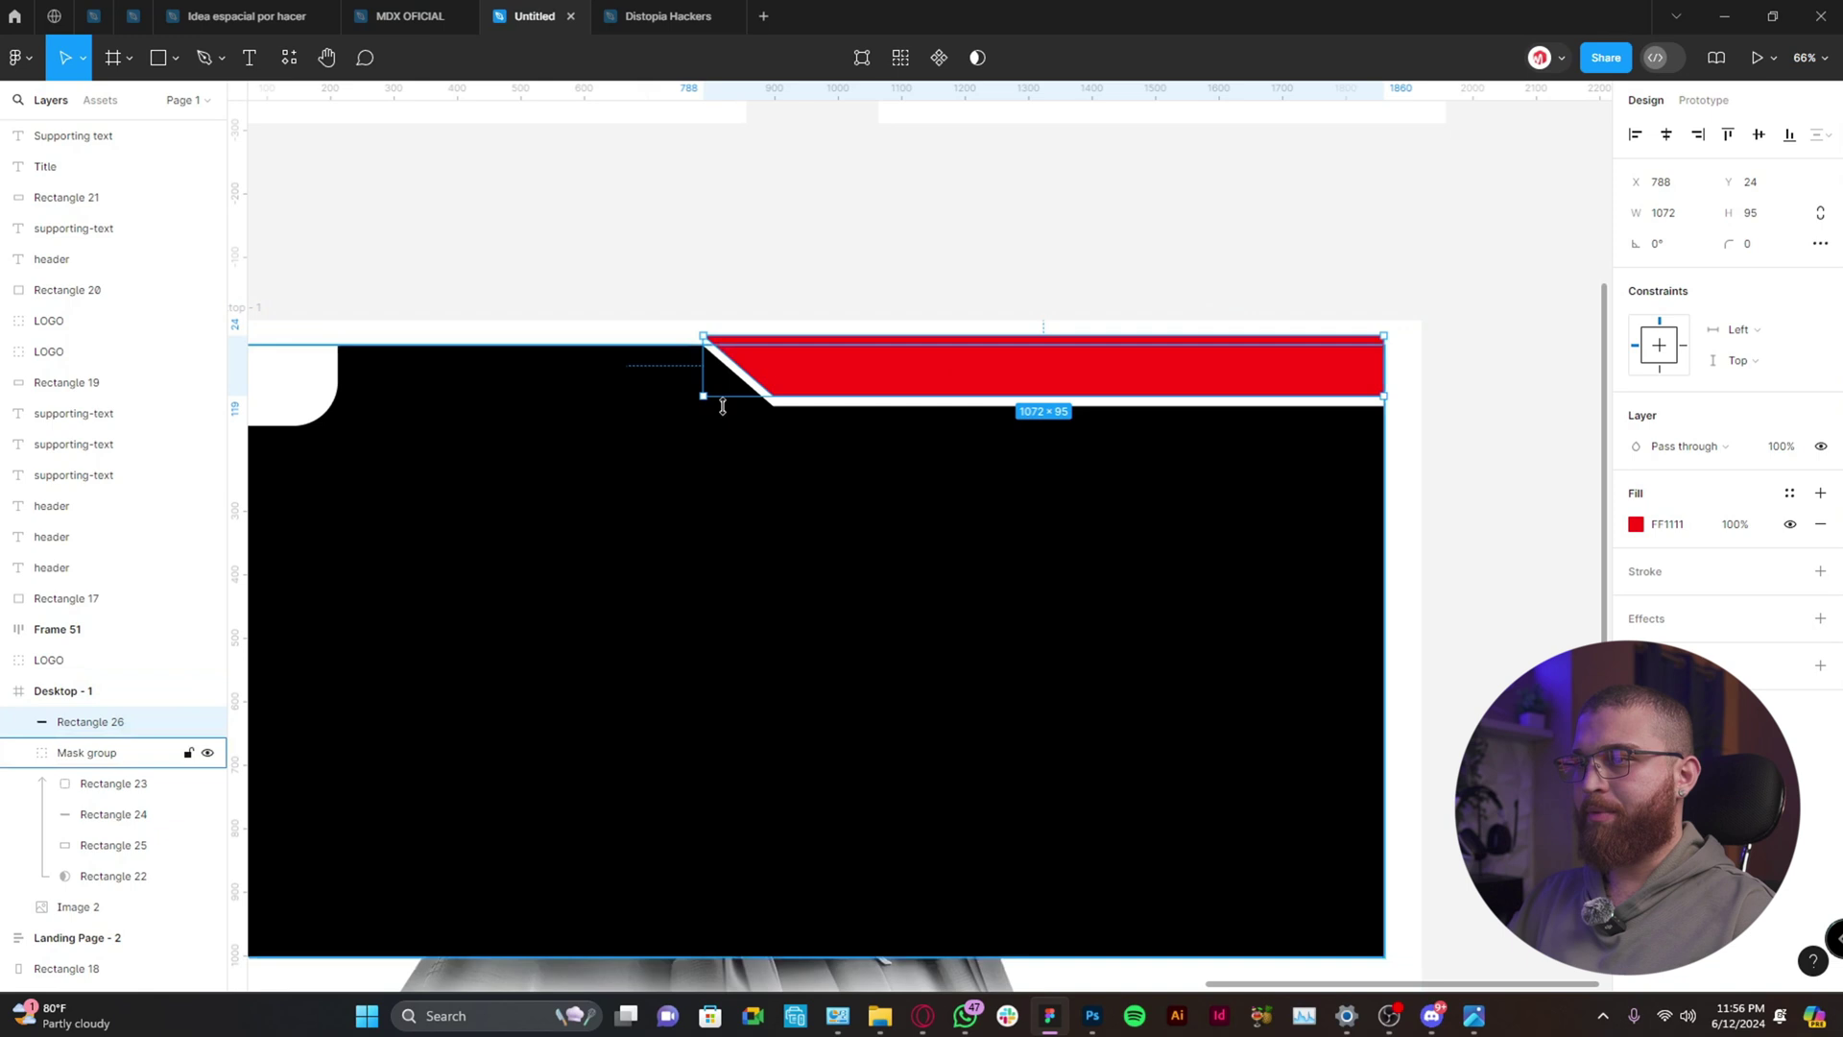
Shorten the red bar from the left and lower its top edge to slim it down.
scroll(699, 394, up, 3)
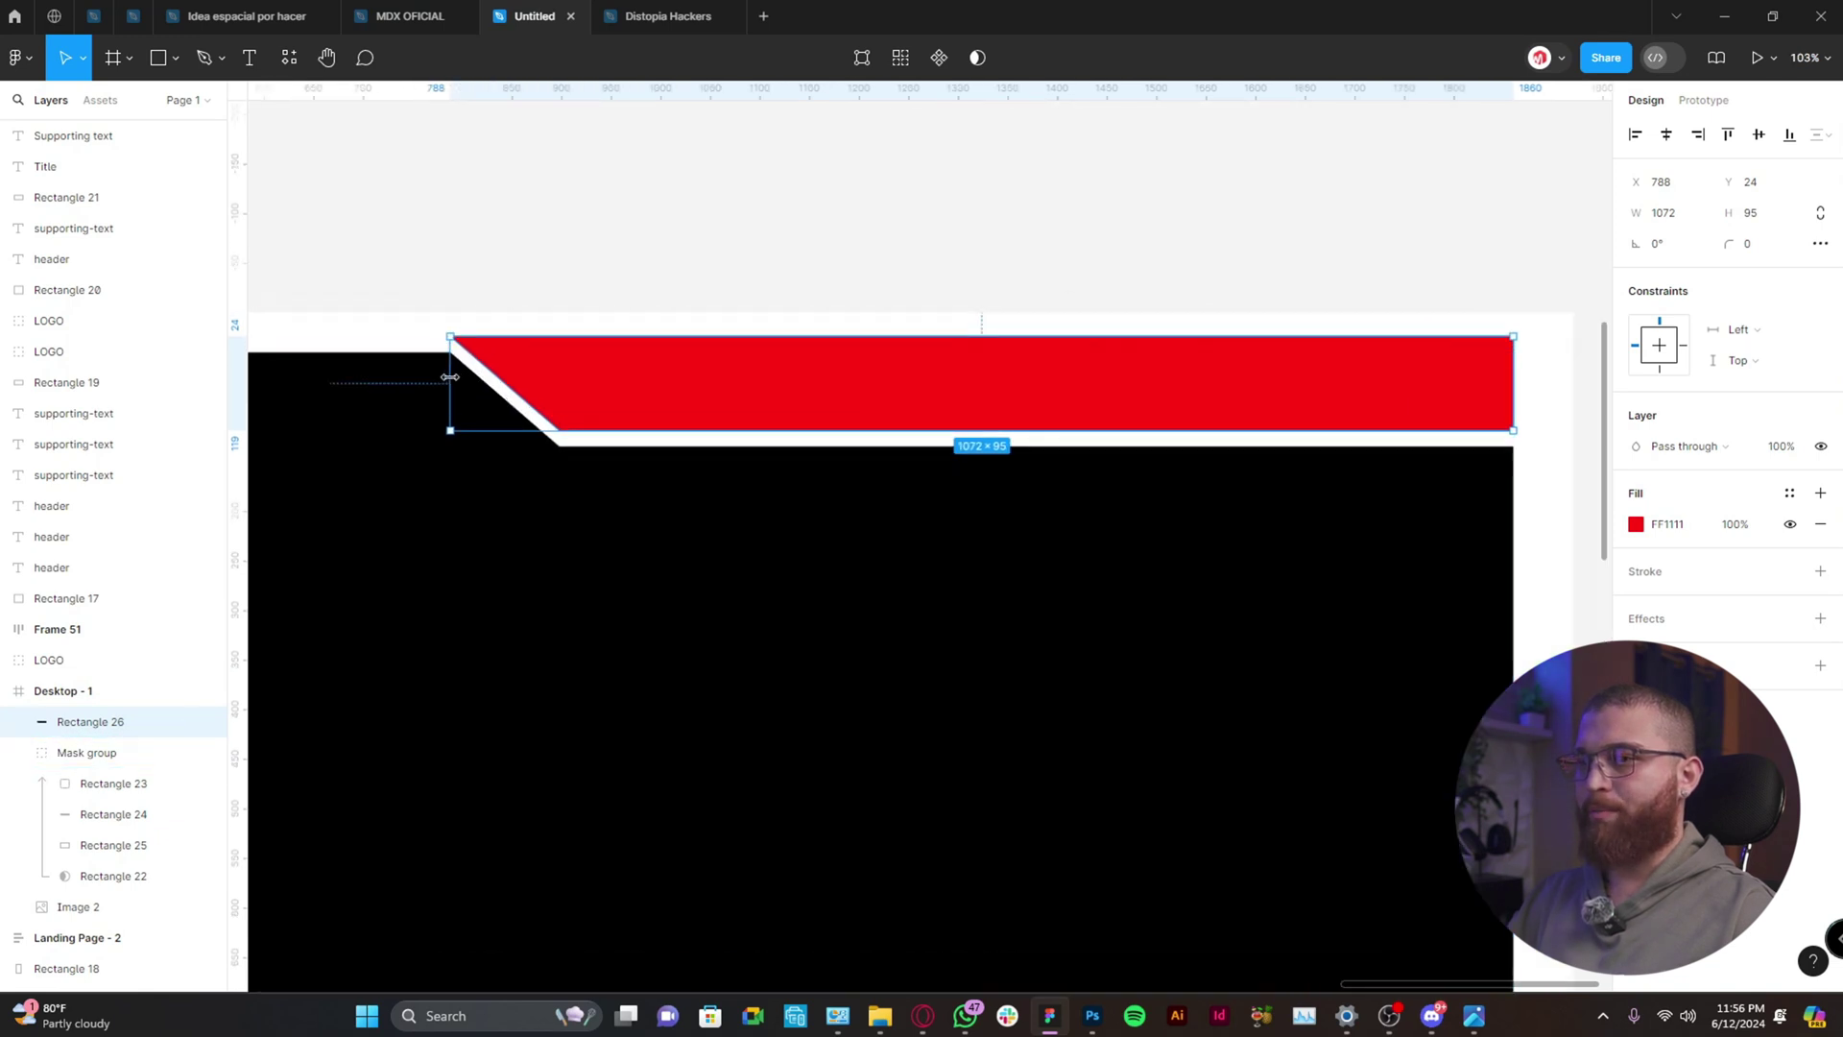
drag(450, 377, 510, 380)
drag(620, 338, 623, 350)
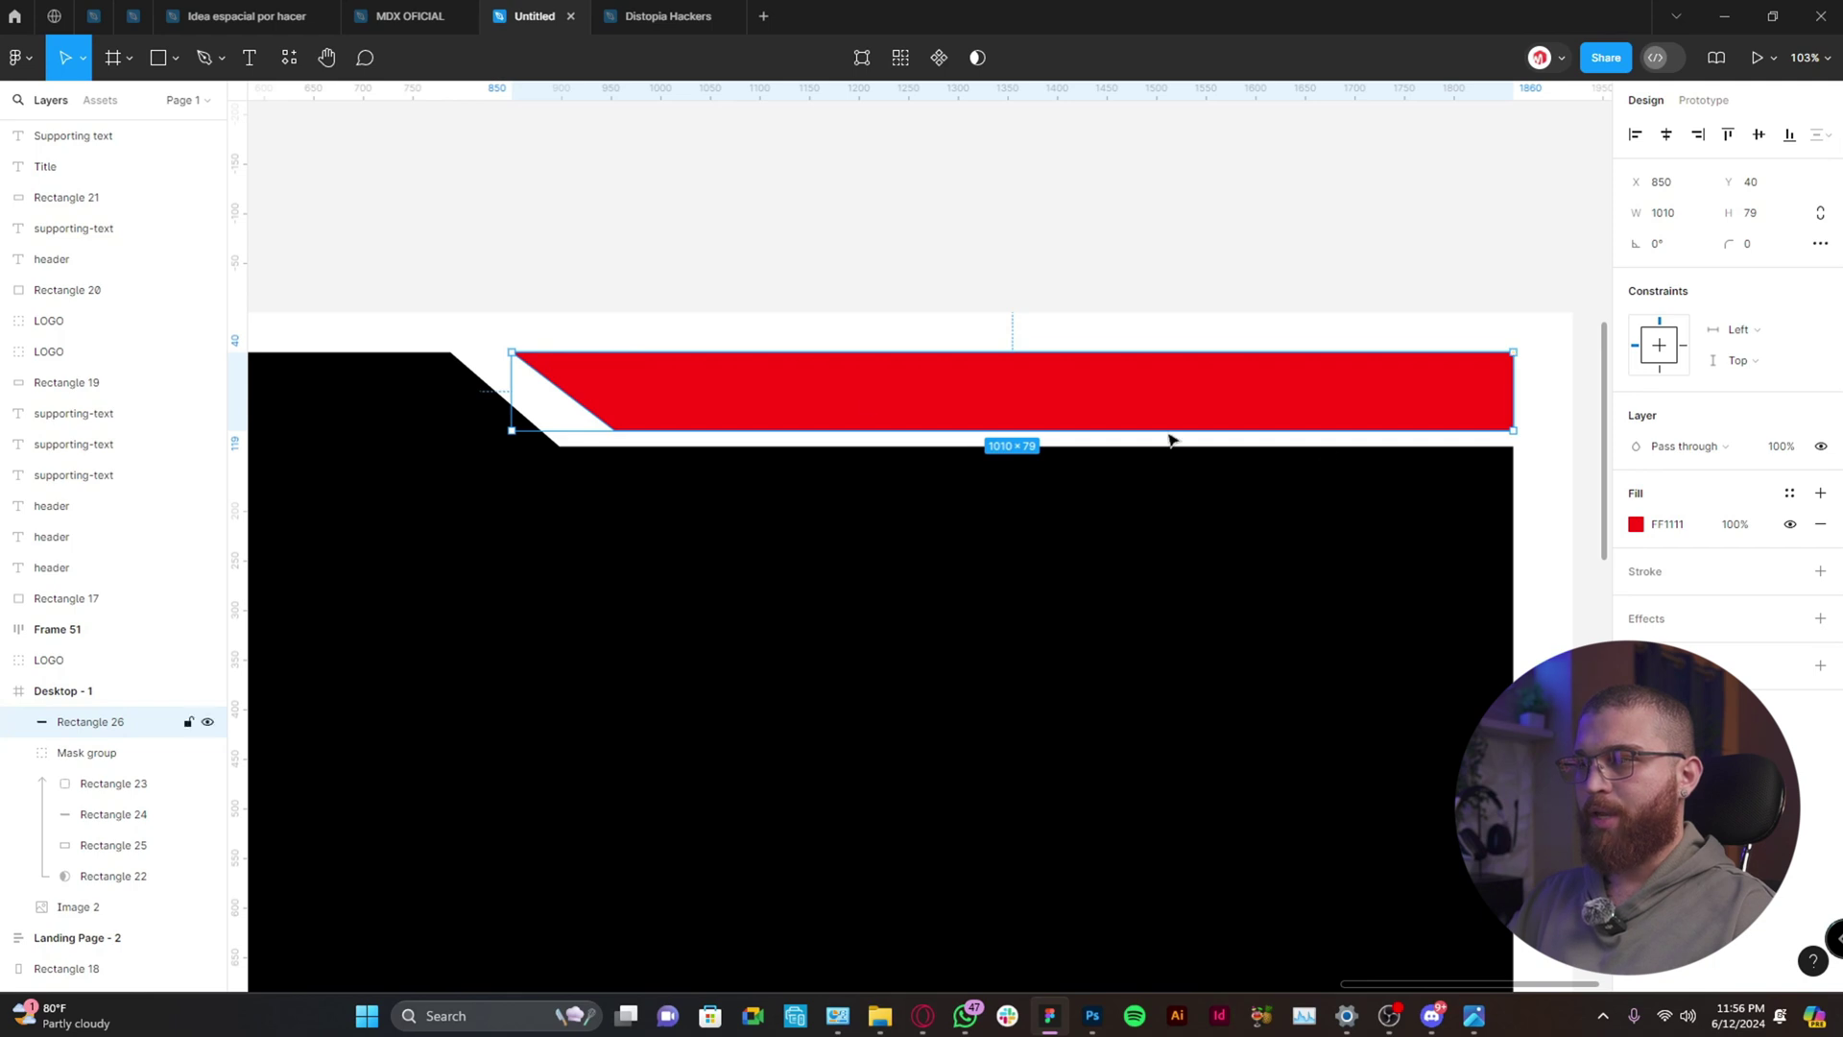
scroll(506, 440, up, 5)
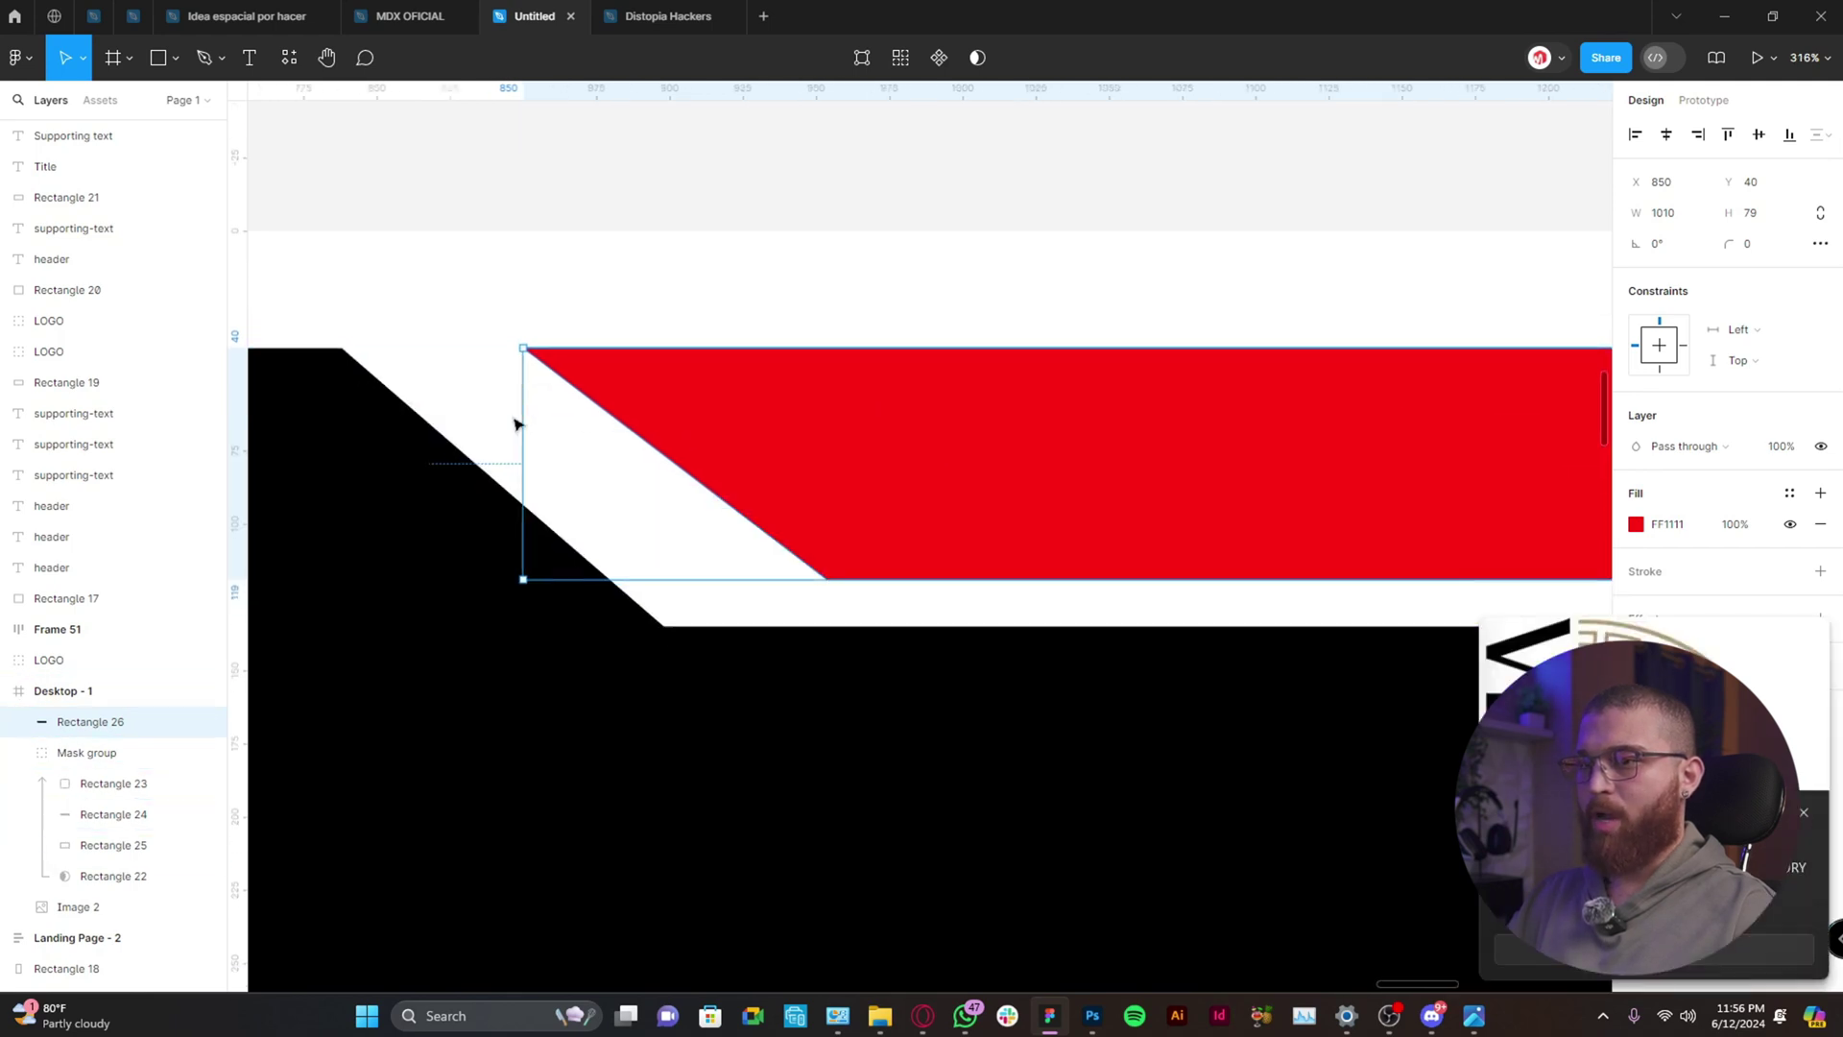
scroll(522, 415, down, 2)
scroll(827, 465, down, 4)
click(827, 464)
click(732, 527)
scroll(650, 548, up, 6)
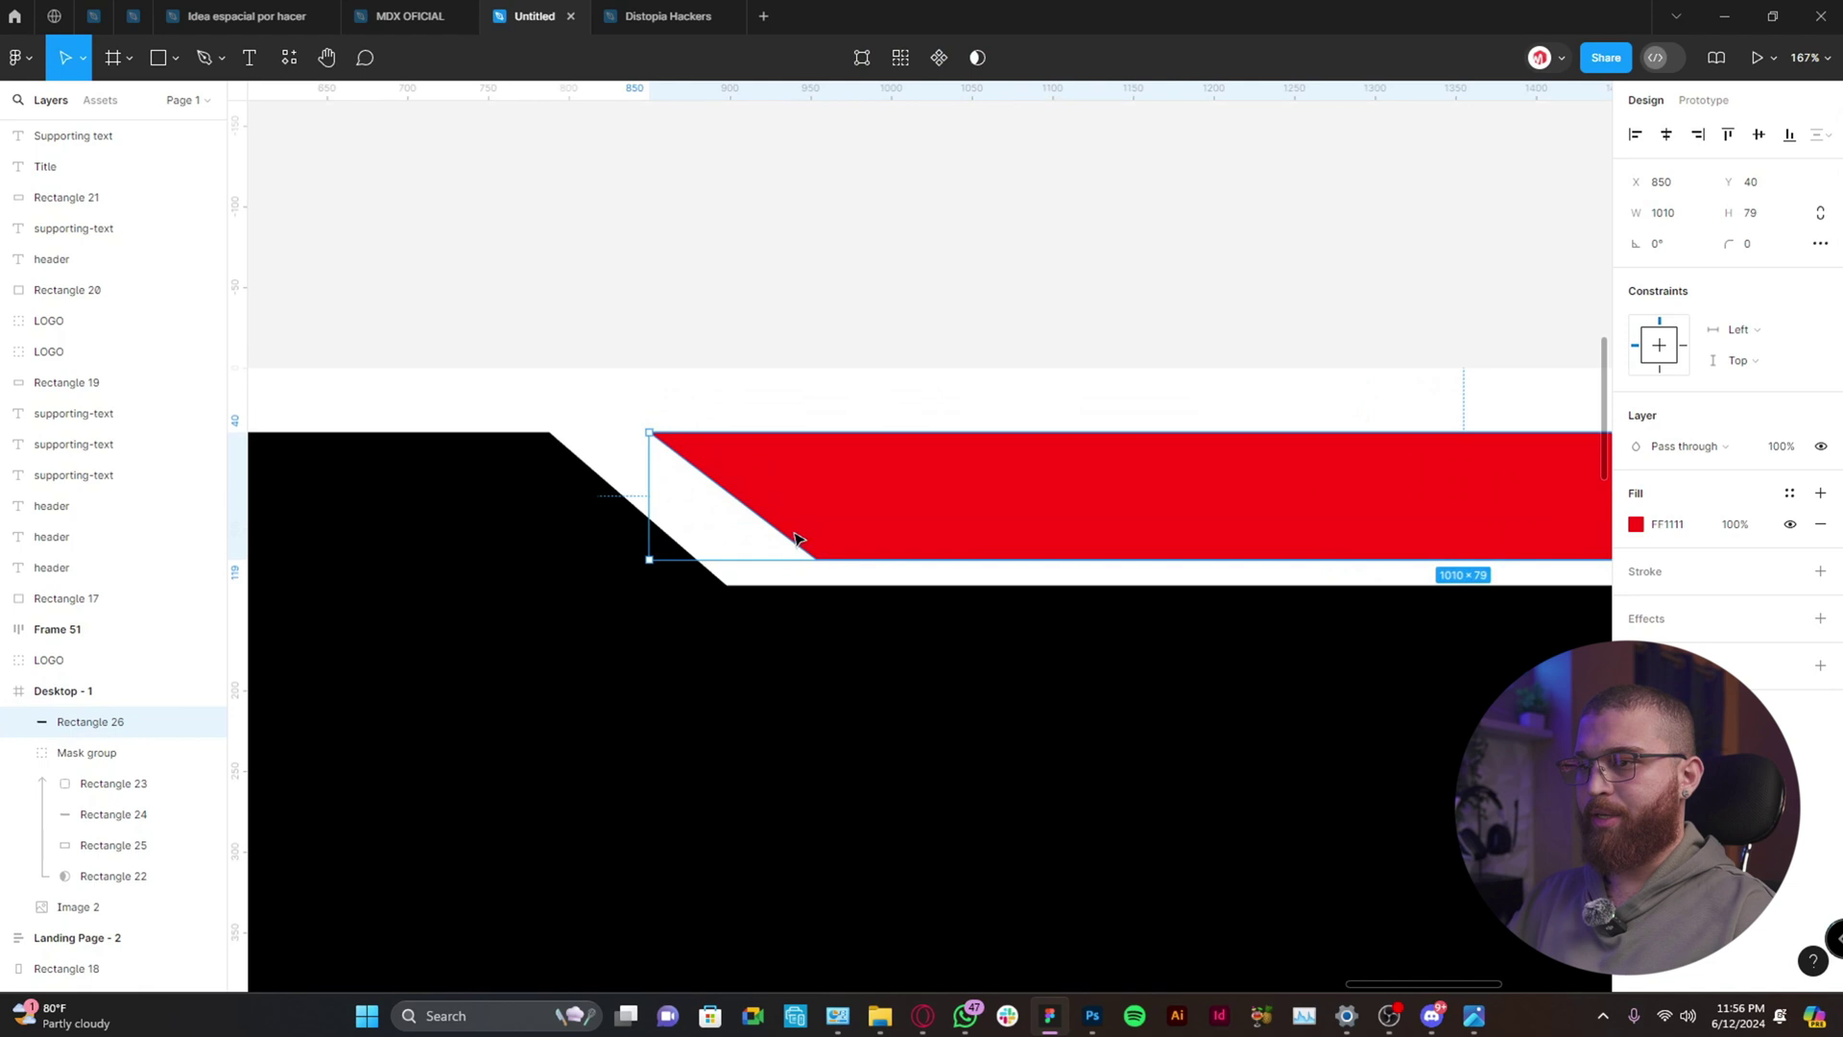
drag(598, 489, 592, 484)
Edit the red bar's points and extend its left edge to X 842, matching the notch slope.
double_click(828, 568)
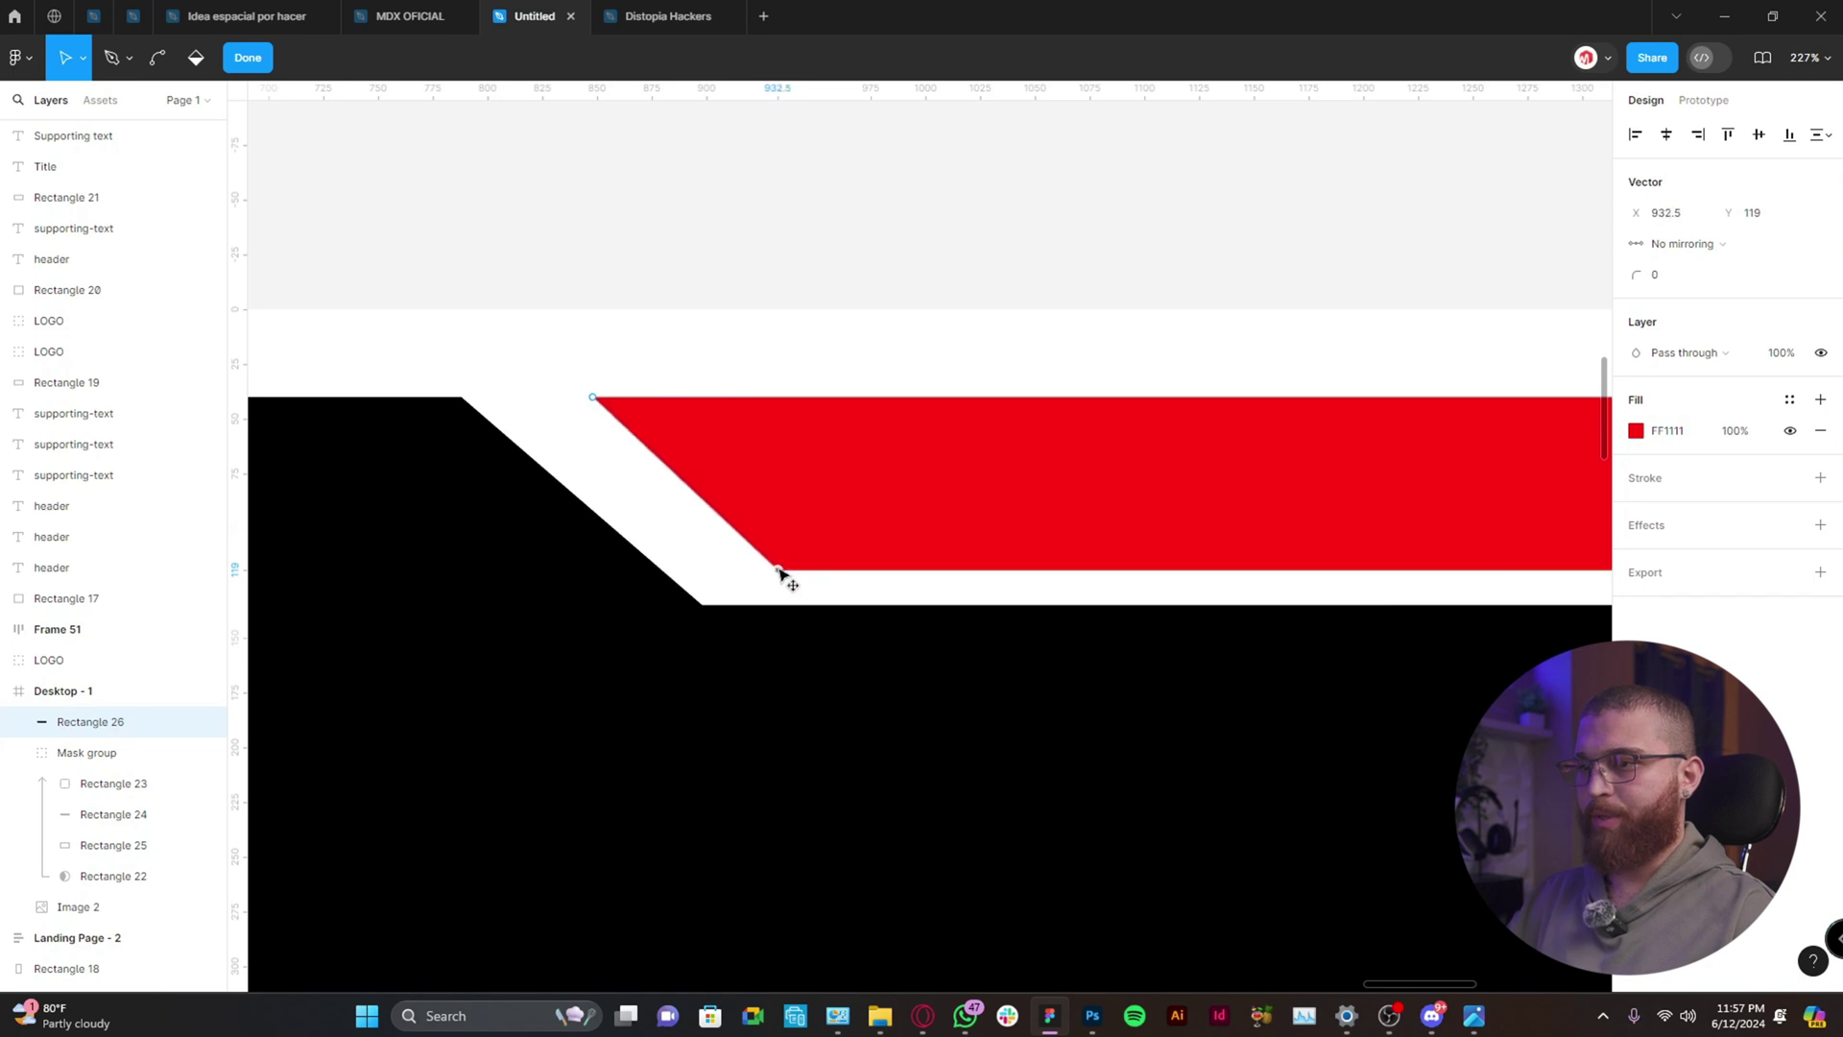
key(Escape)
key(Escape)
double_click(638, 423)
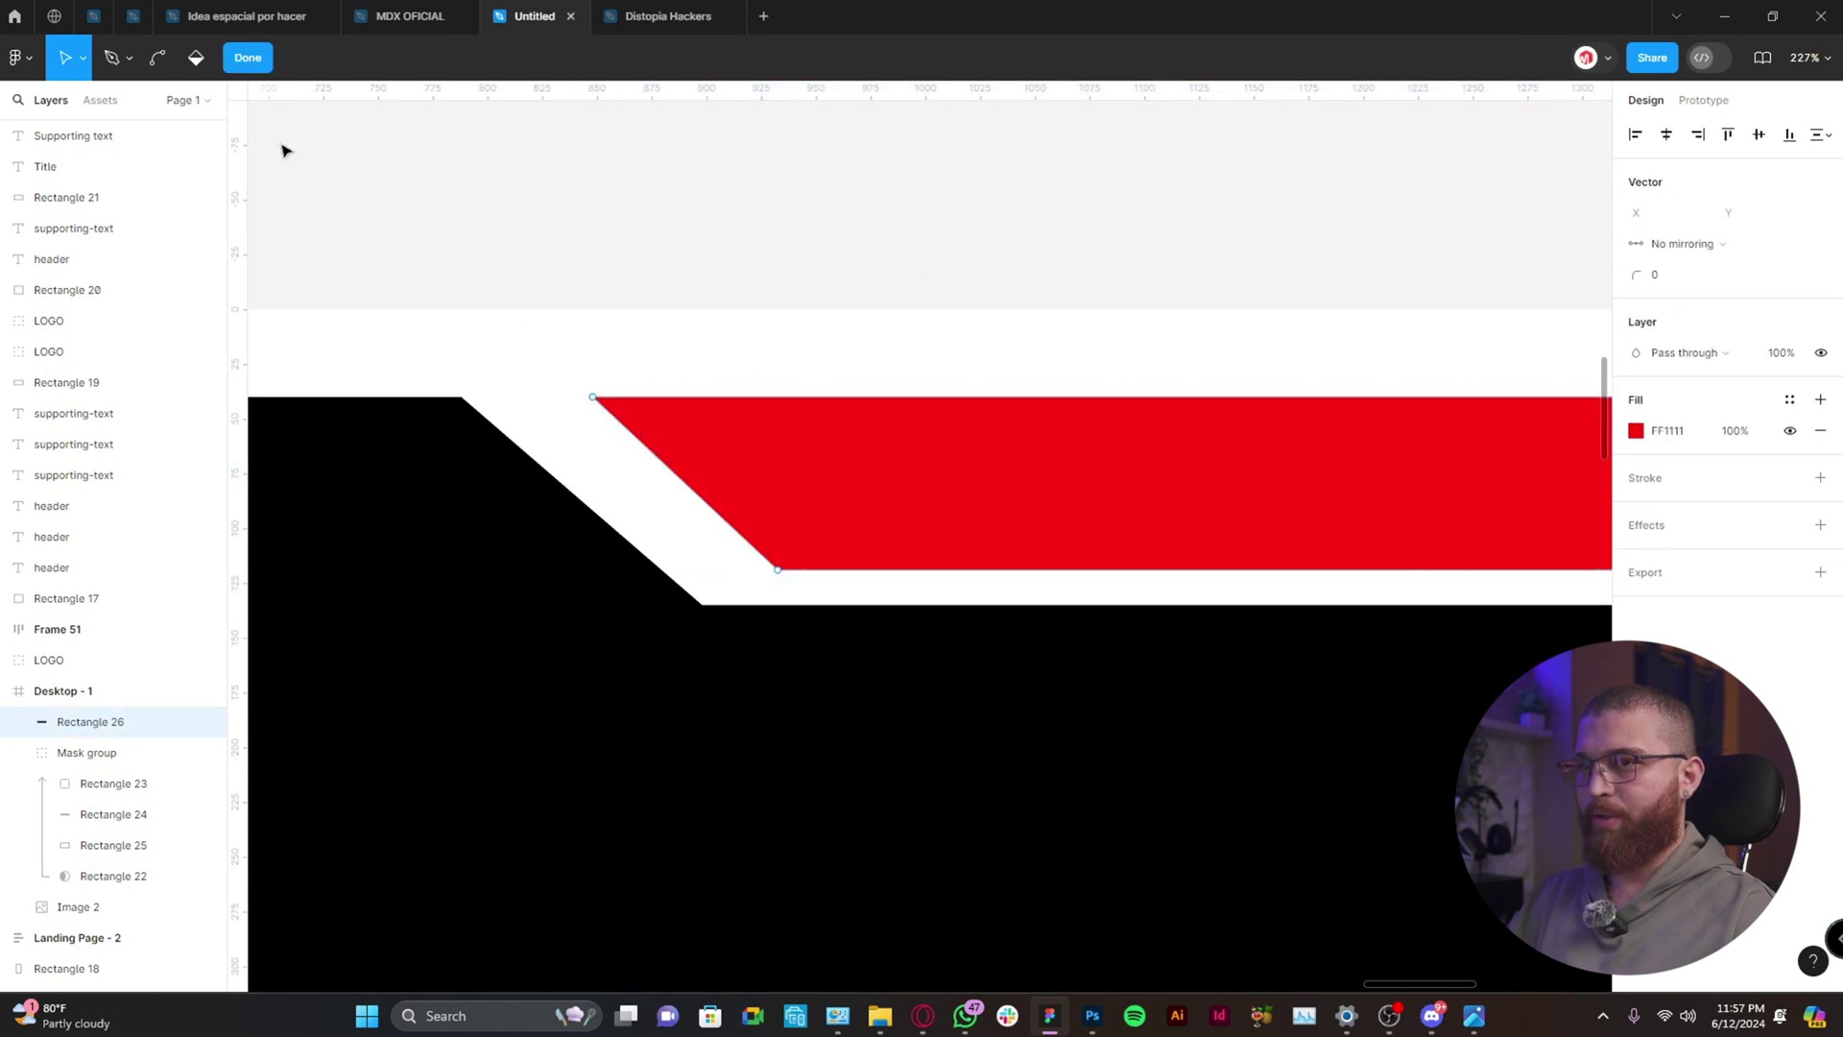
key(Escape)
drag(589, 437, 574, 436)
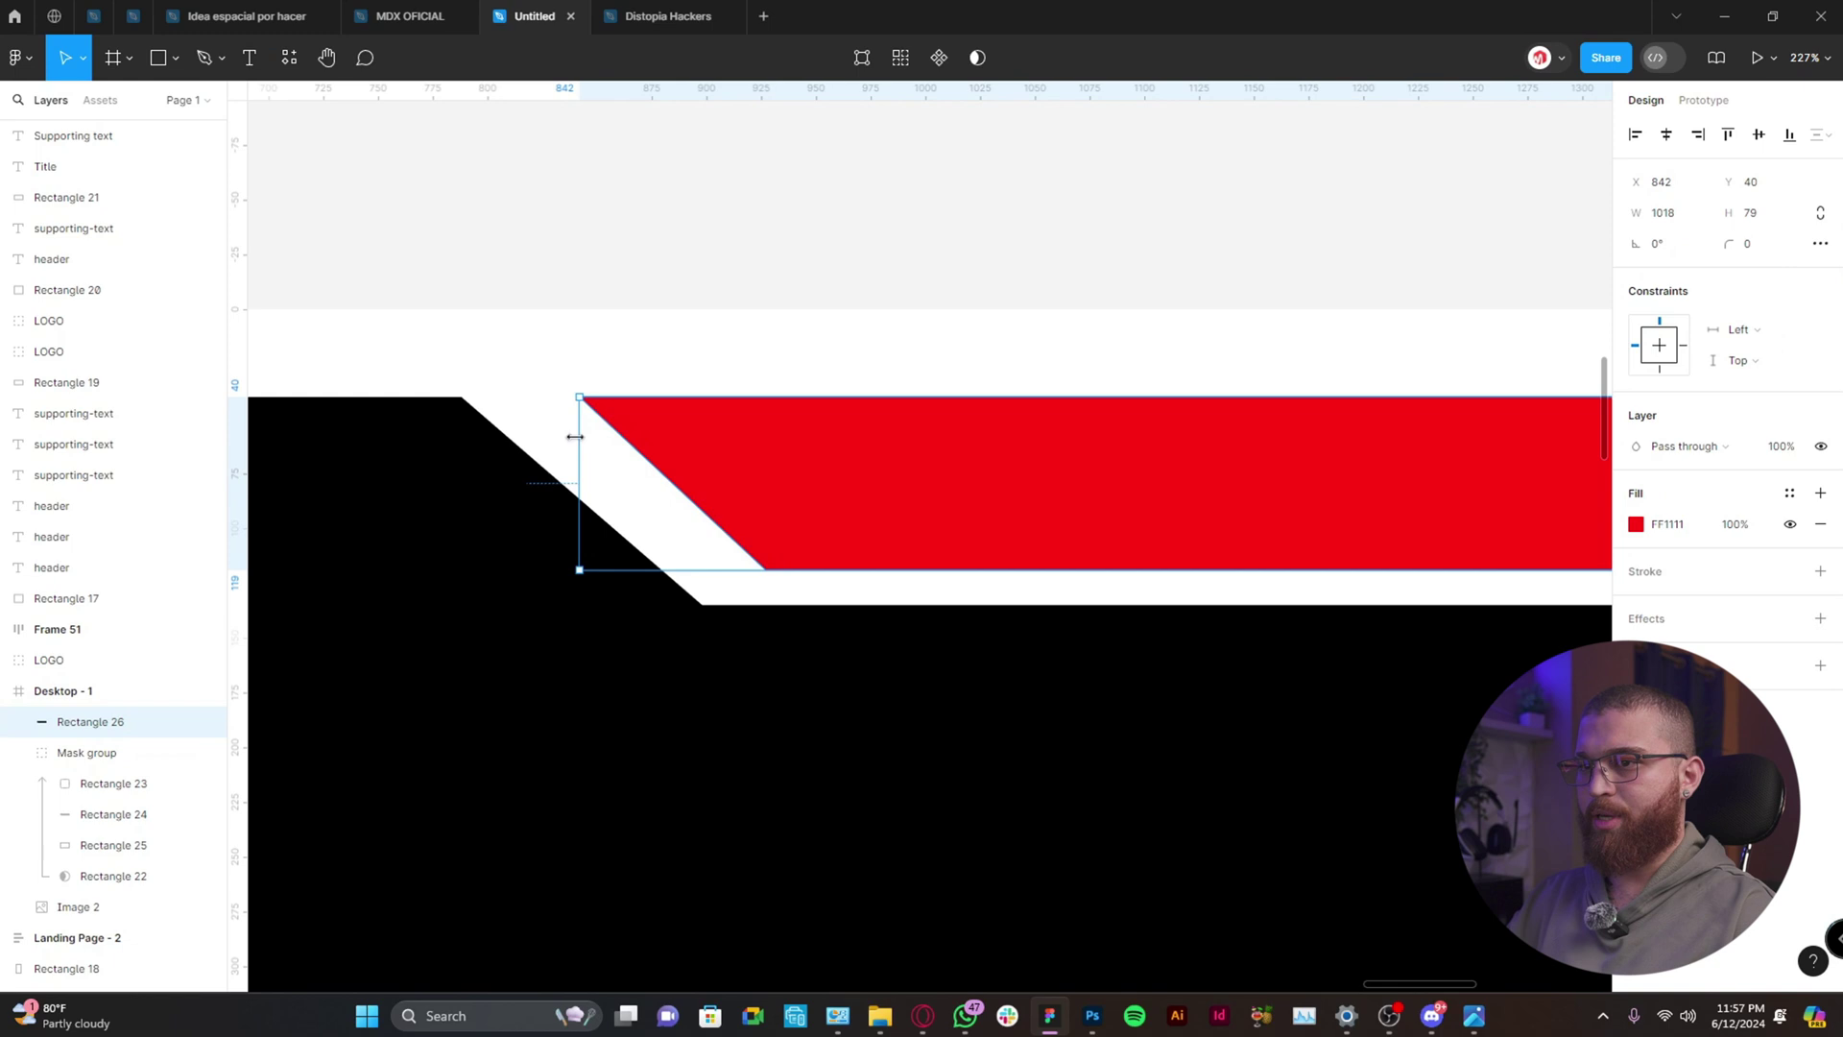
double_click(798, 510)
scroll(959, 291, down, 5)
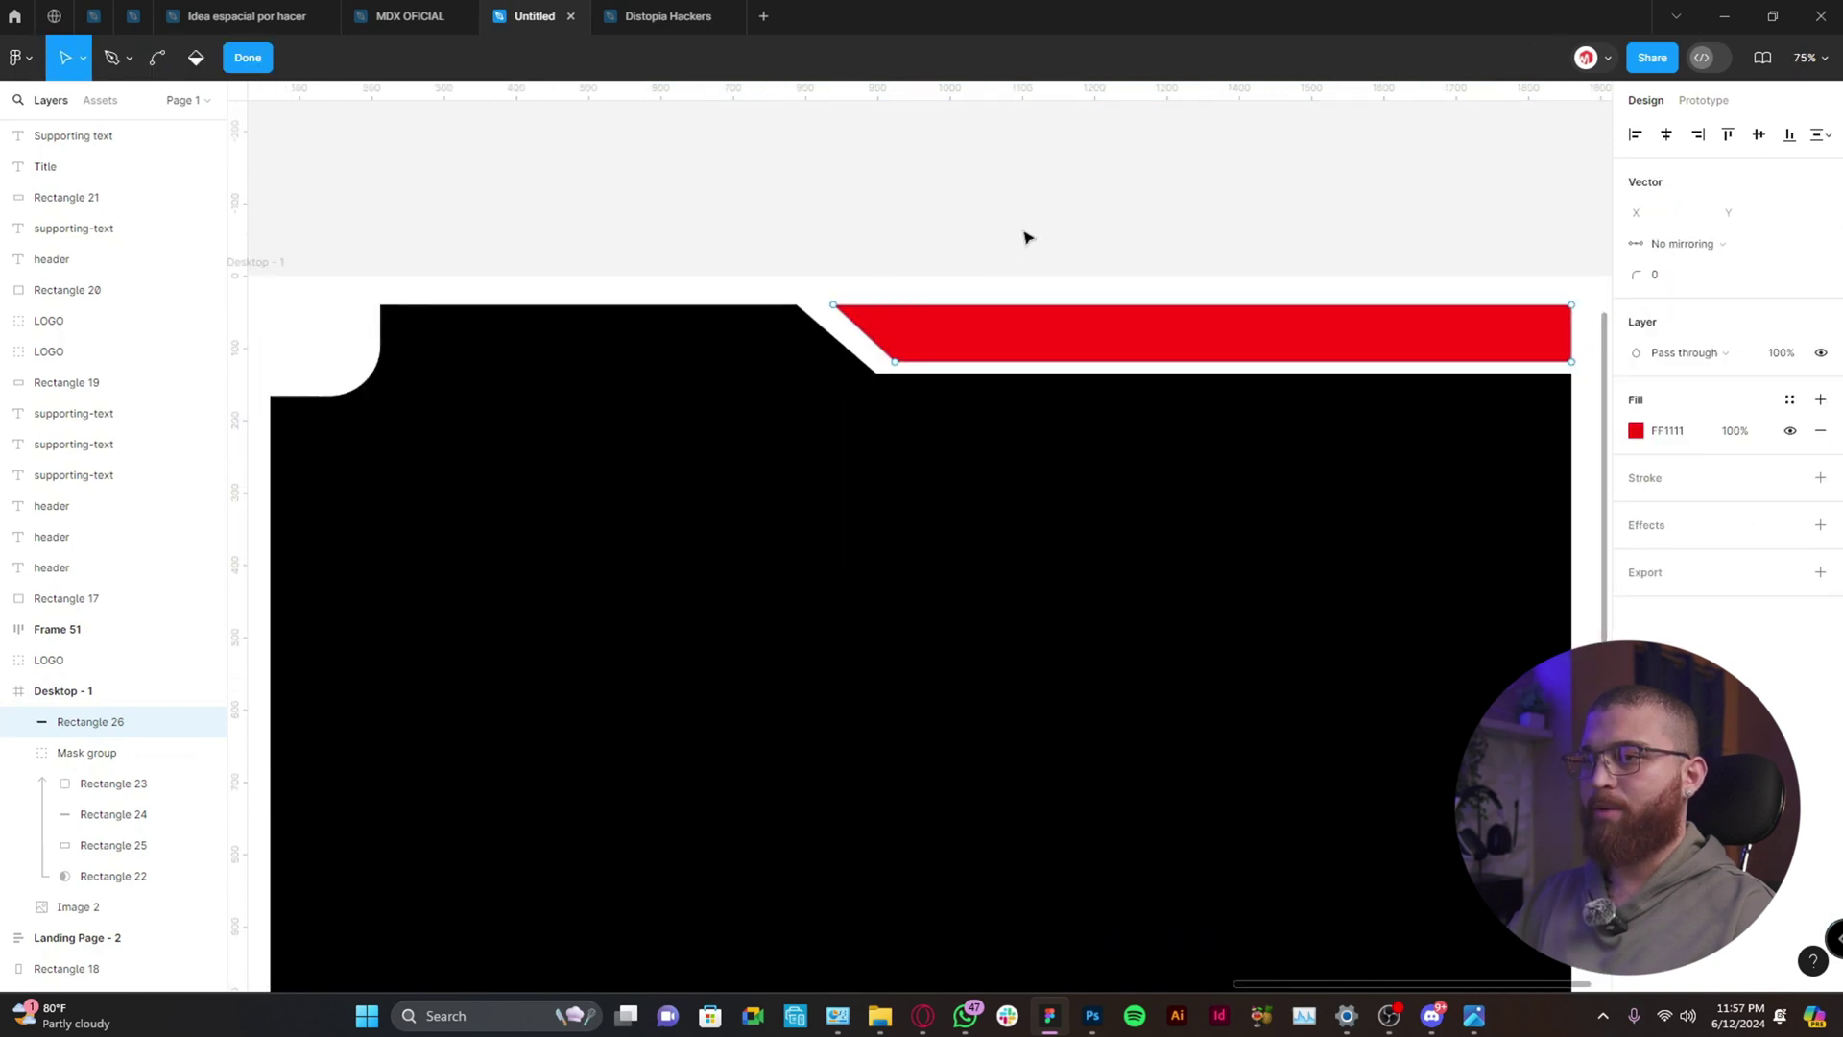
key(Escape)
key(Escape)
scroll(989, 235, down, 5)
scroll(965, 232, up, 2)
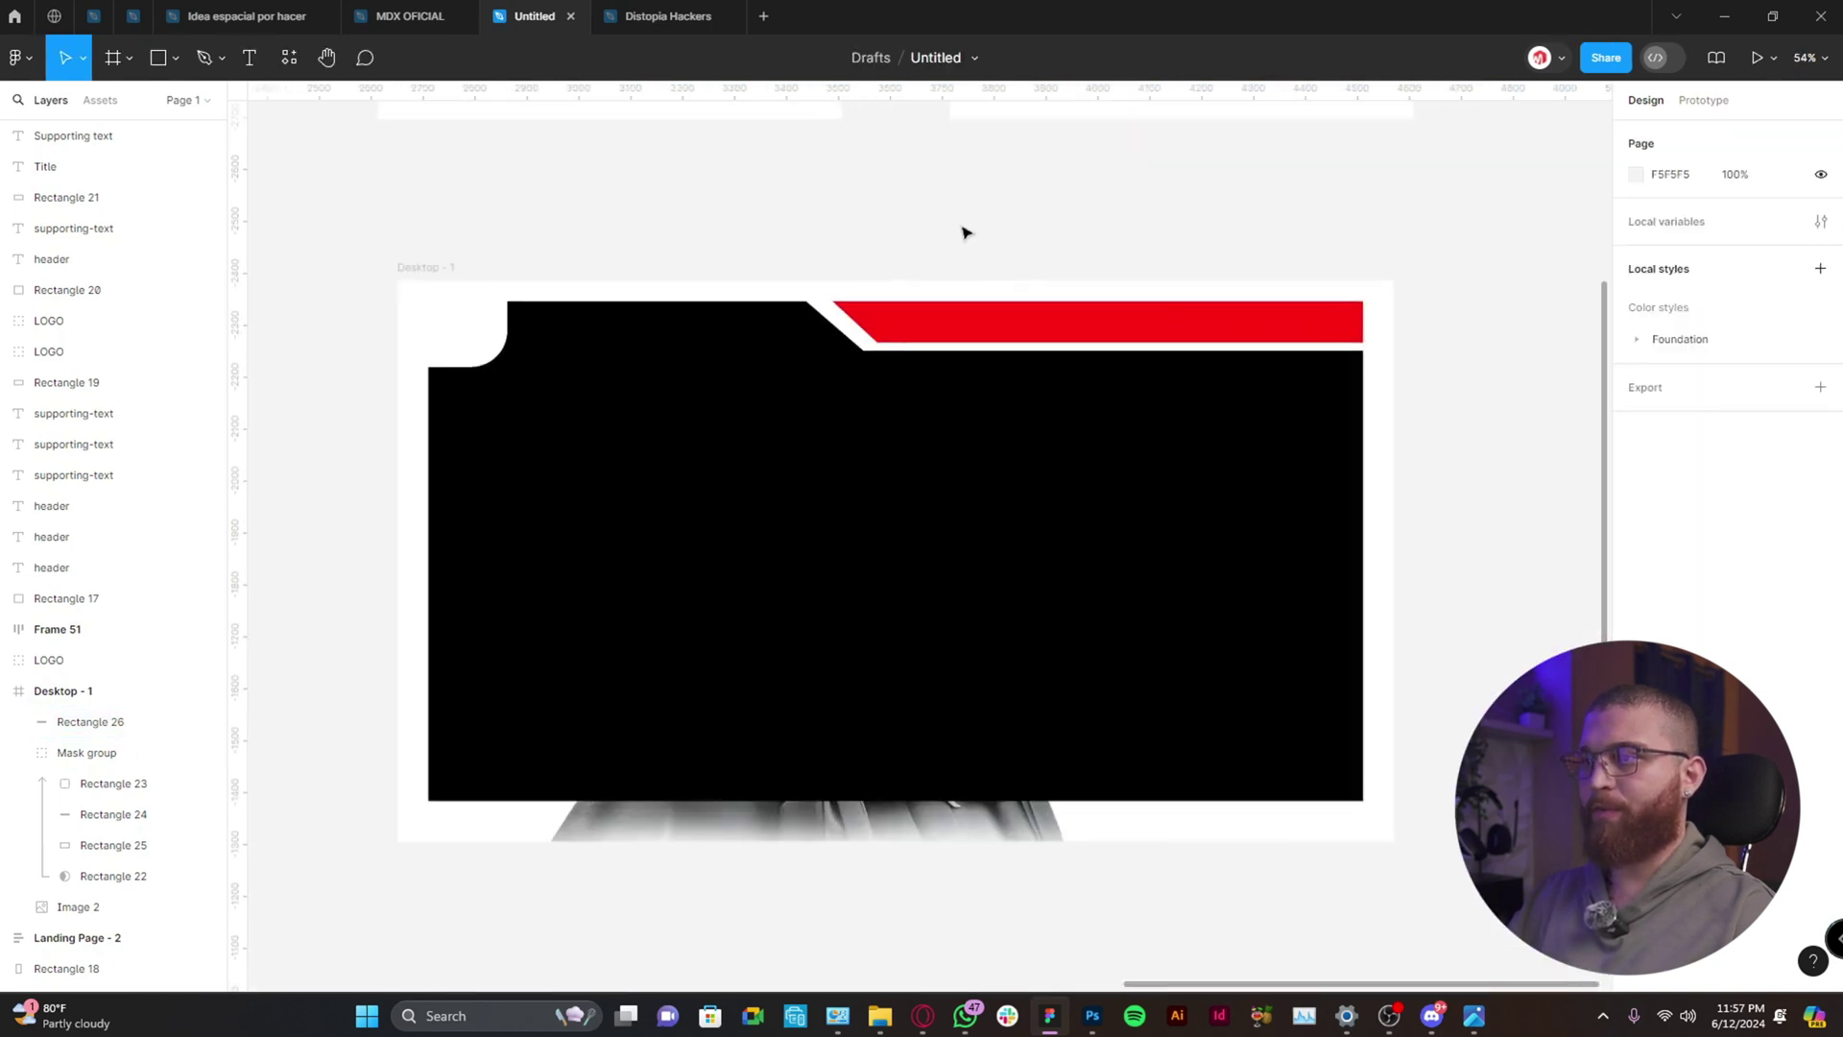
Bring the samurai image to the front, above the black panel.
scroll(1157, 576, down, 2)
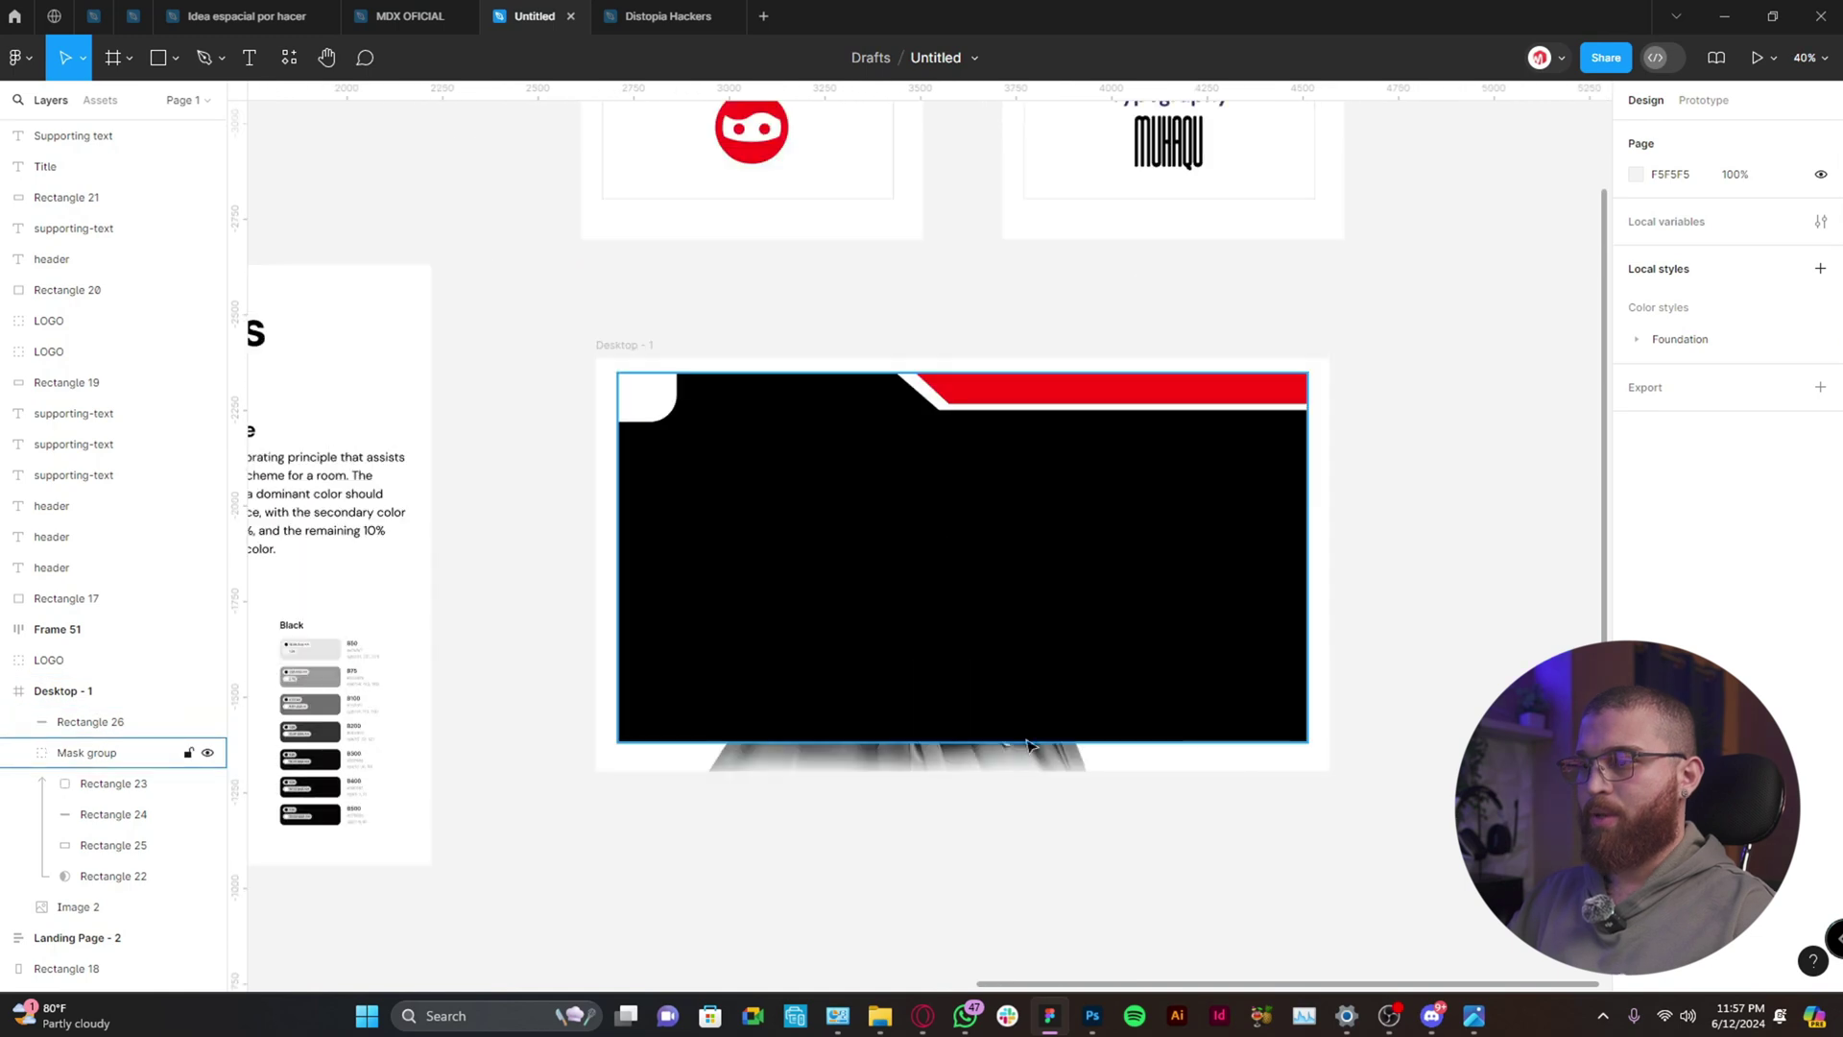
click(924, 778)
right_click(922, 769)
click(1017, 519)
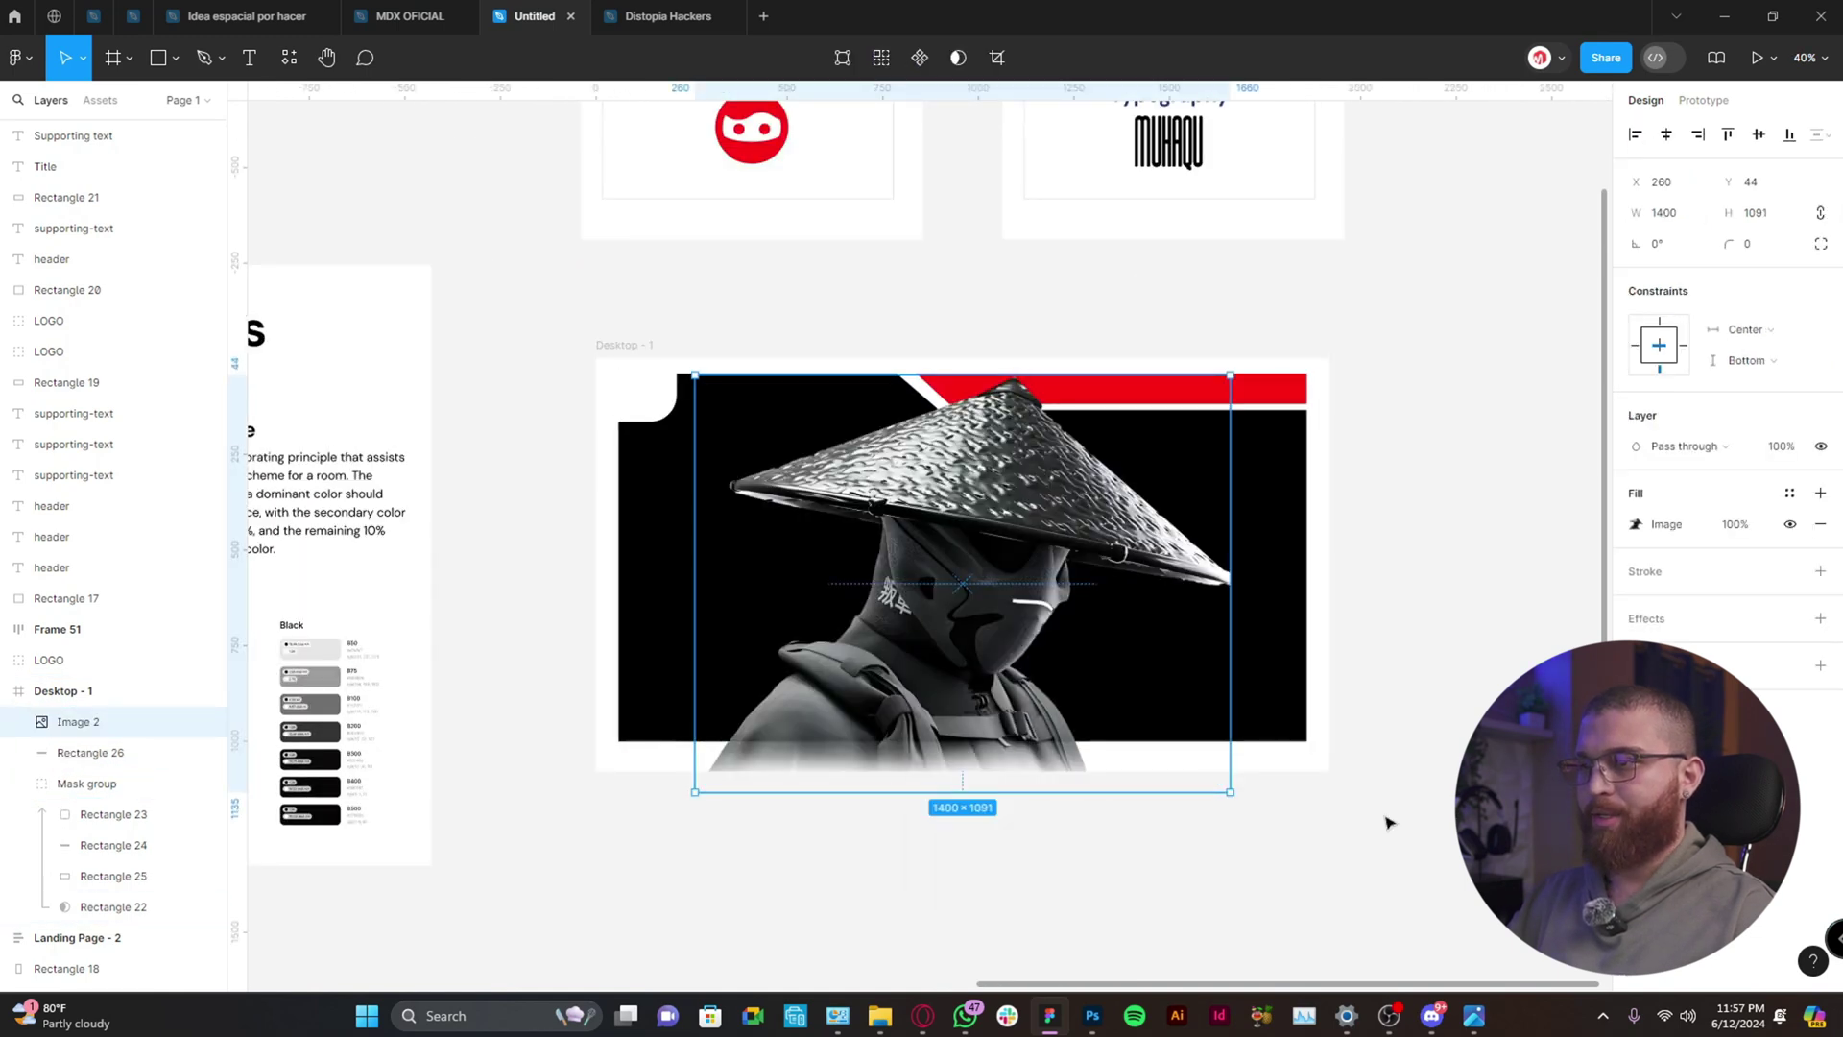
click(1388, 823)
scroll(1411, 615, up, 2)
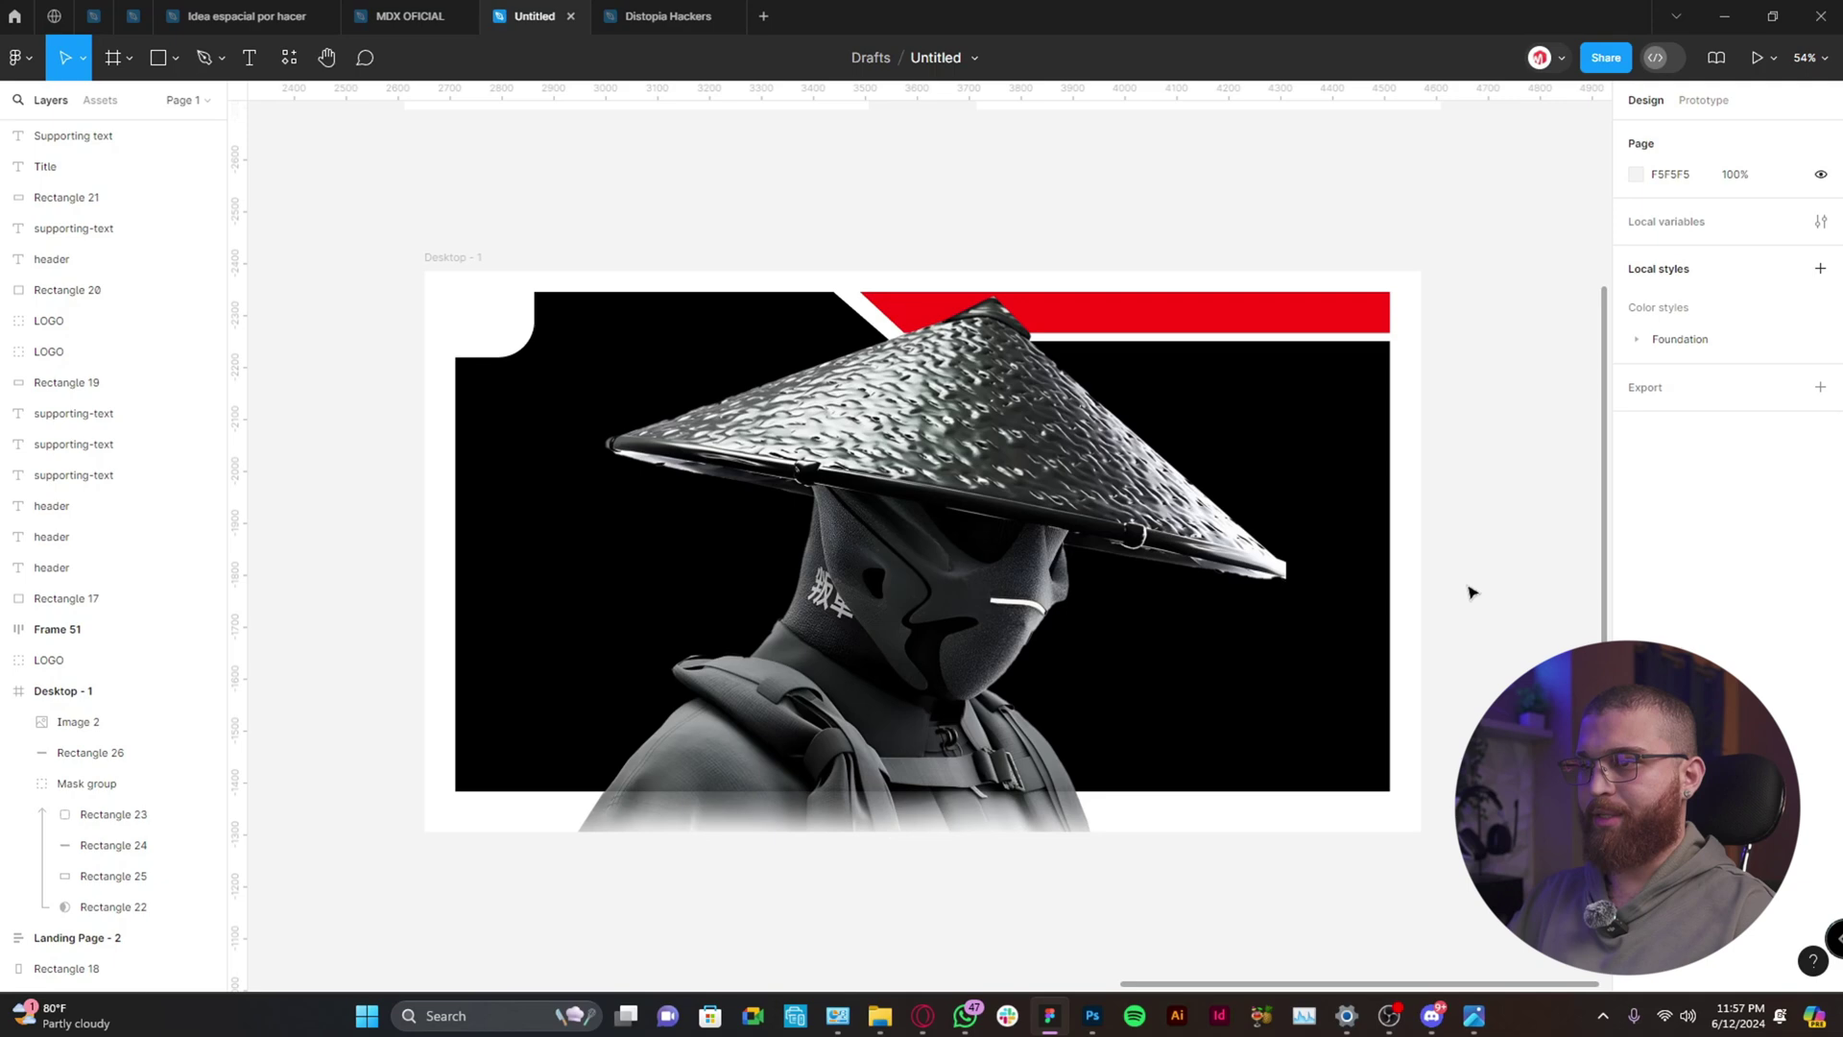
scroll(744, 374, up, 1)
Place the red LOGO in the white top-left corner at X 60, Y 40, sized 86 × 86.
click(768, 388)
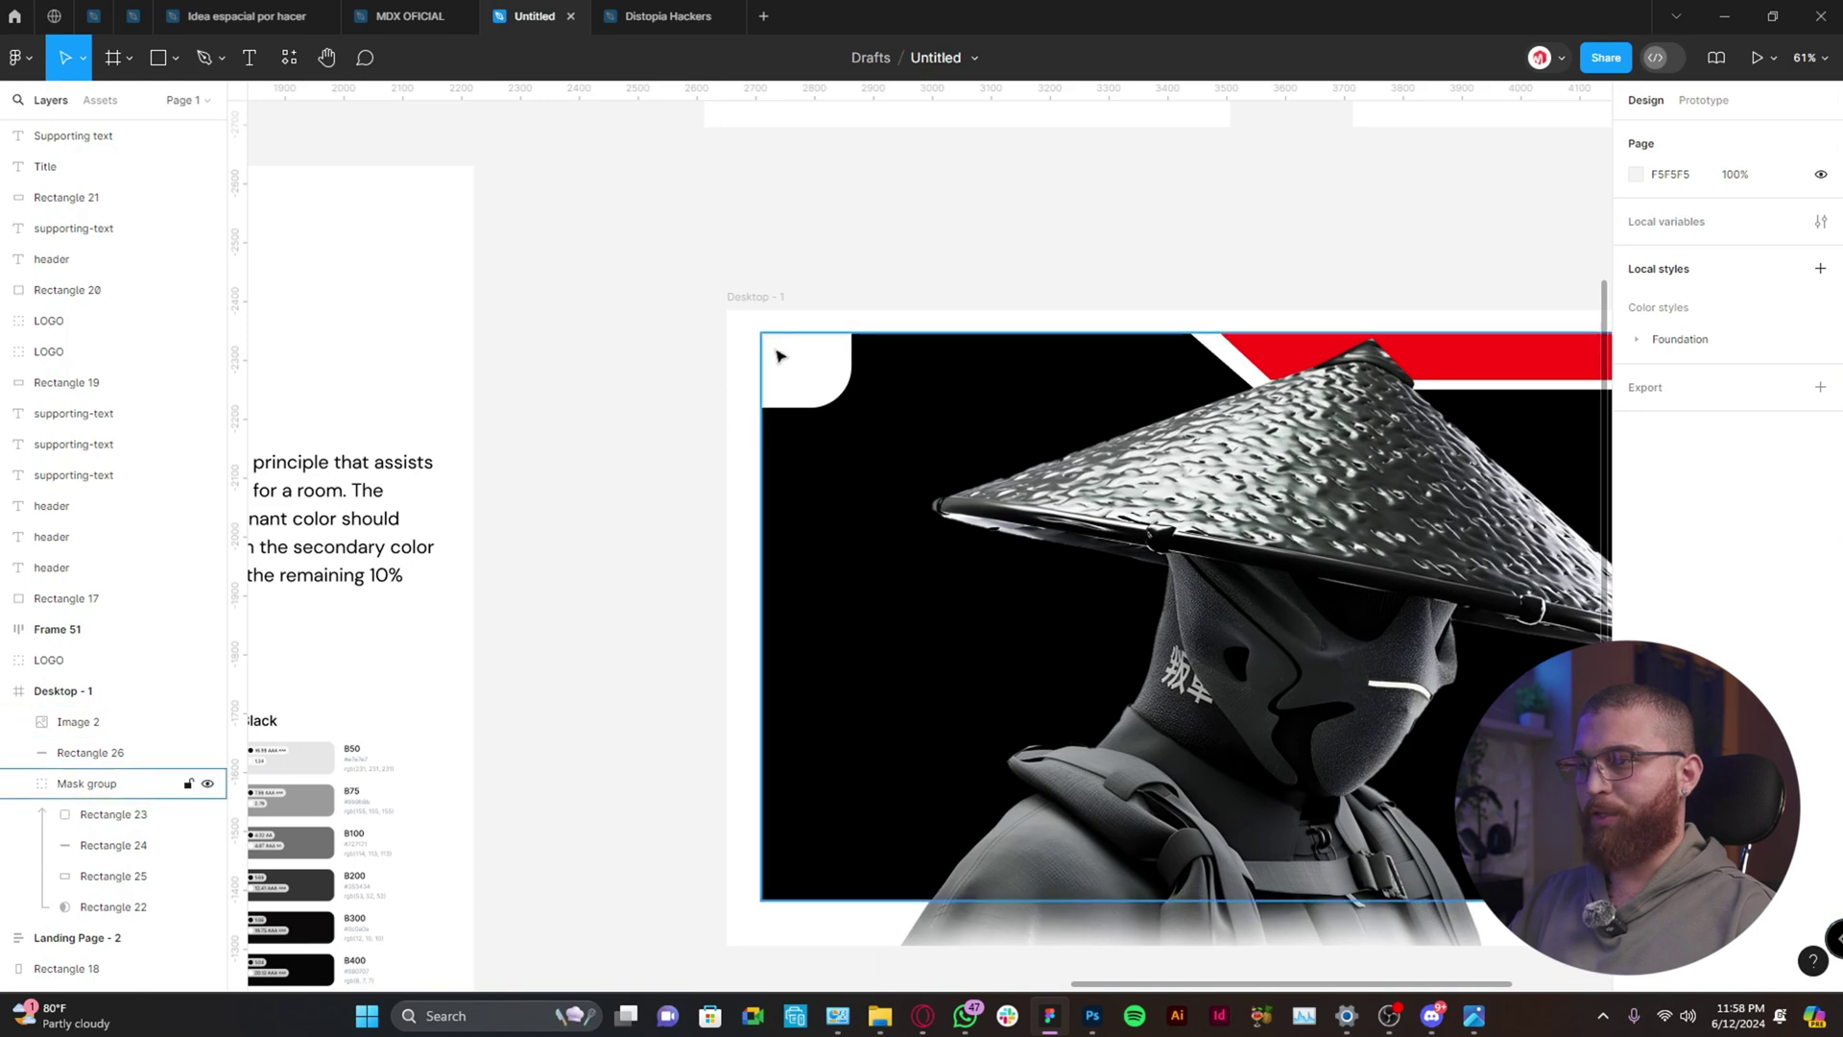
scroll(637, 557, down, 4)
click(819, 243)
drag(819, 243, 708, 451)
scroll(720, 486, up, 10)
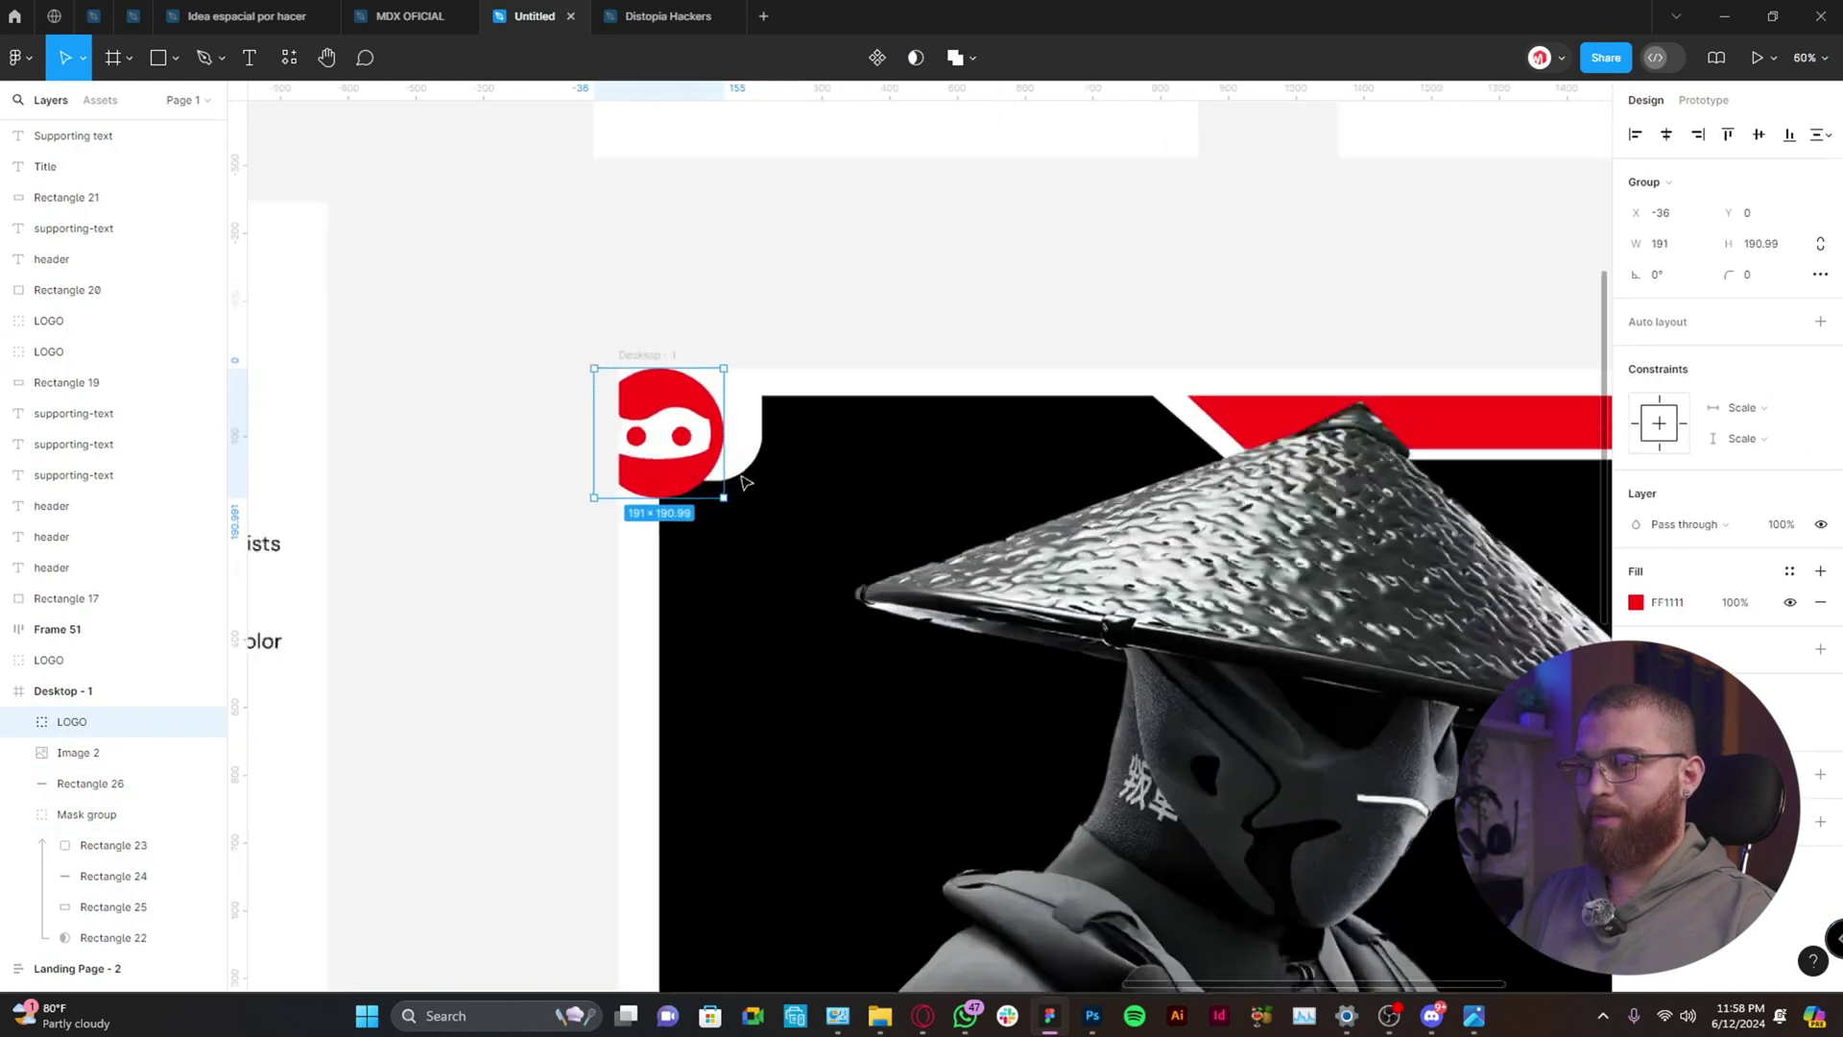
drag(552, 319, 667, 348)
scroll(452, 218, down, 5)
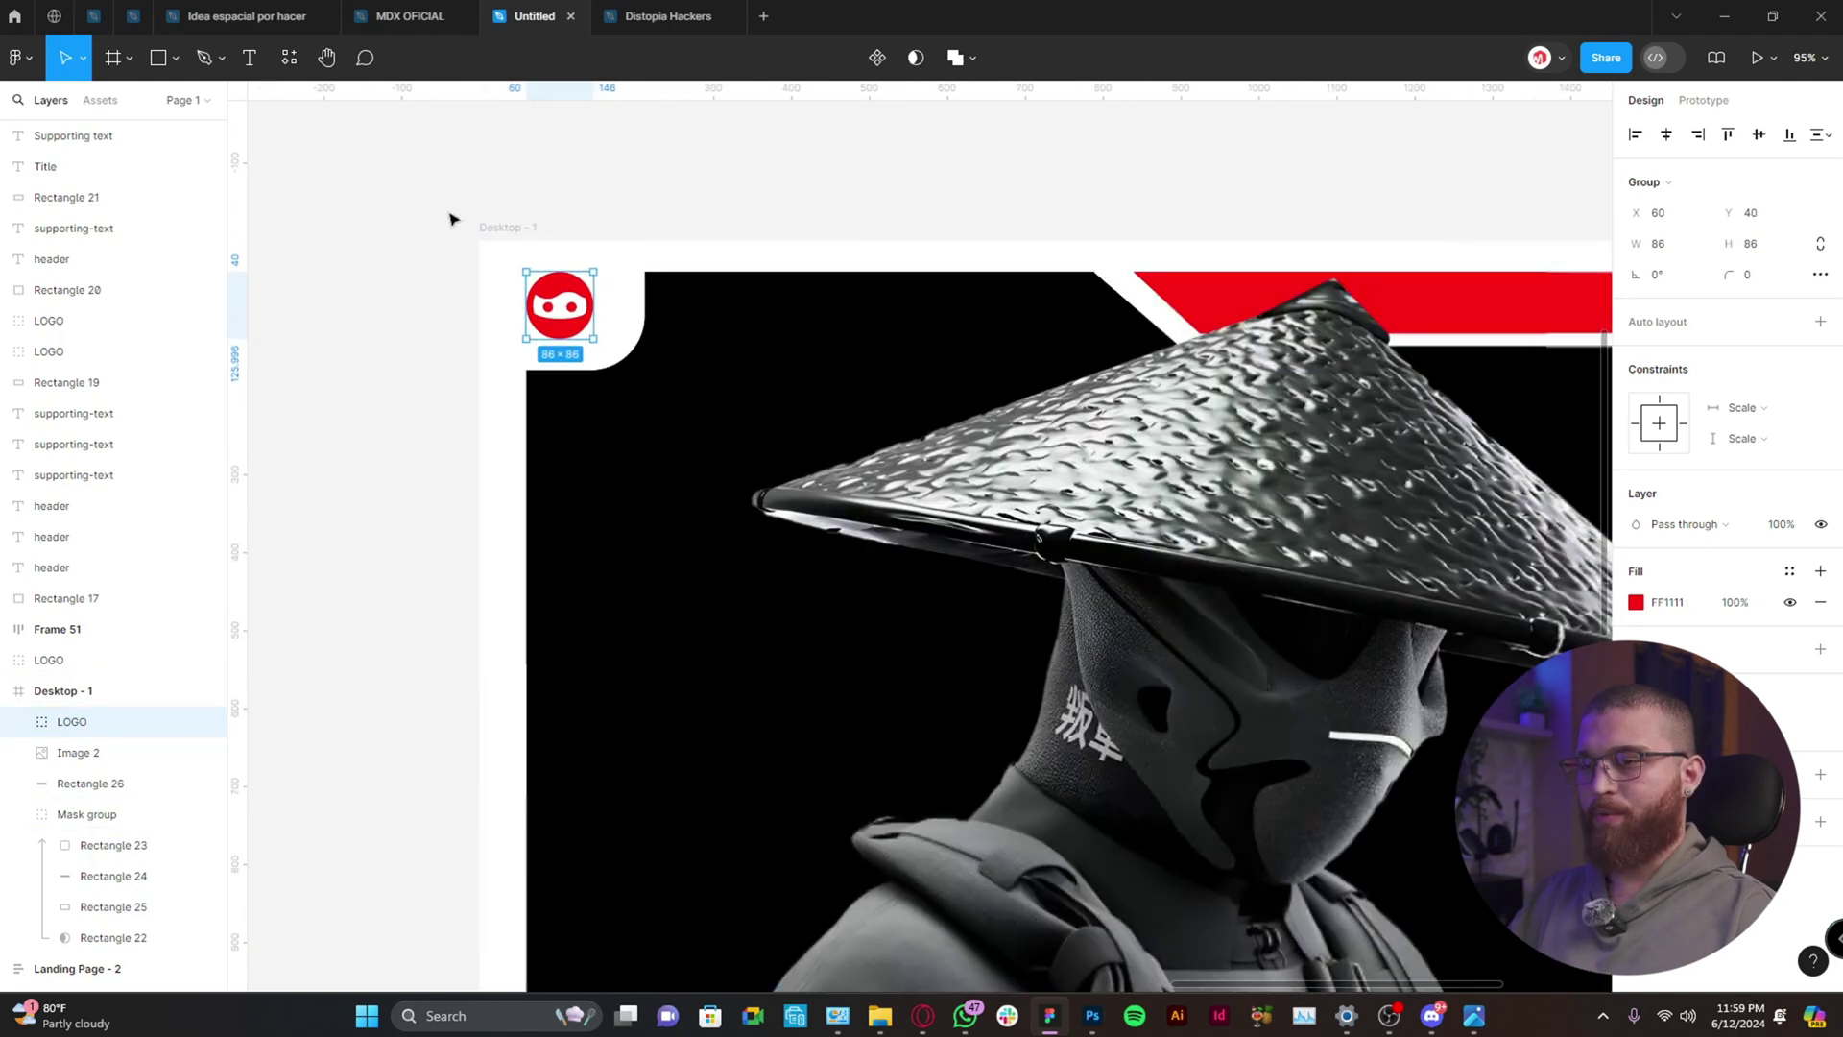
click(463, 197)
scroll(1272, 351, down, 5)
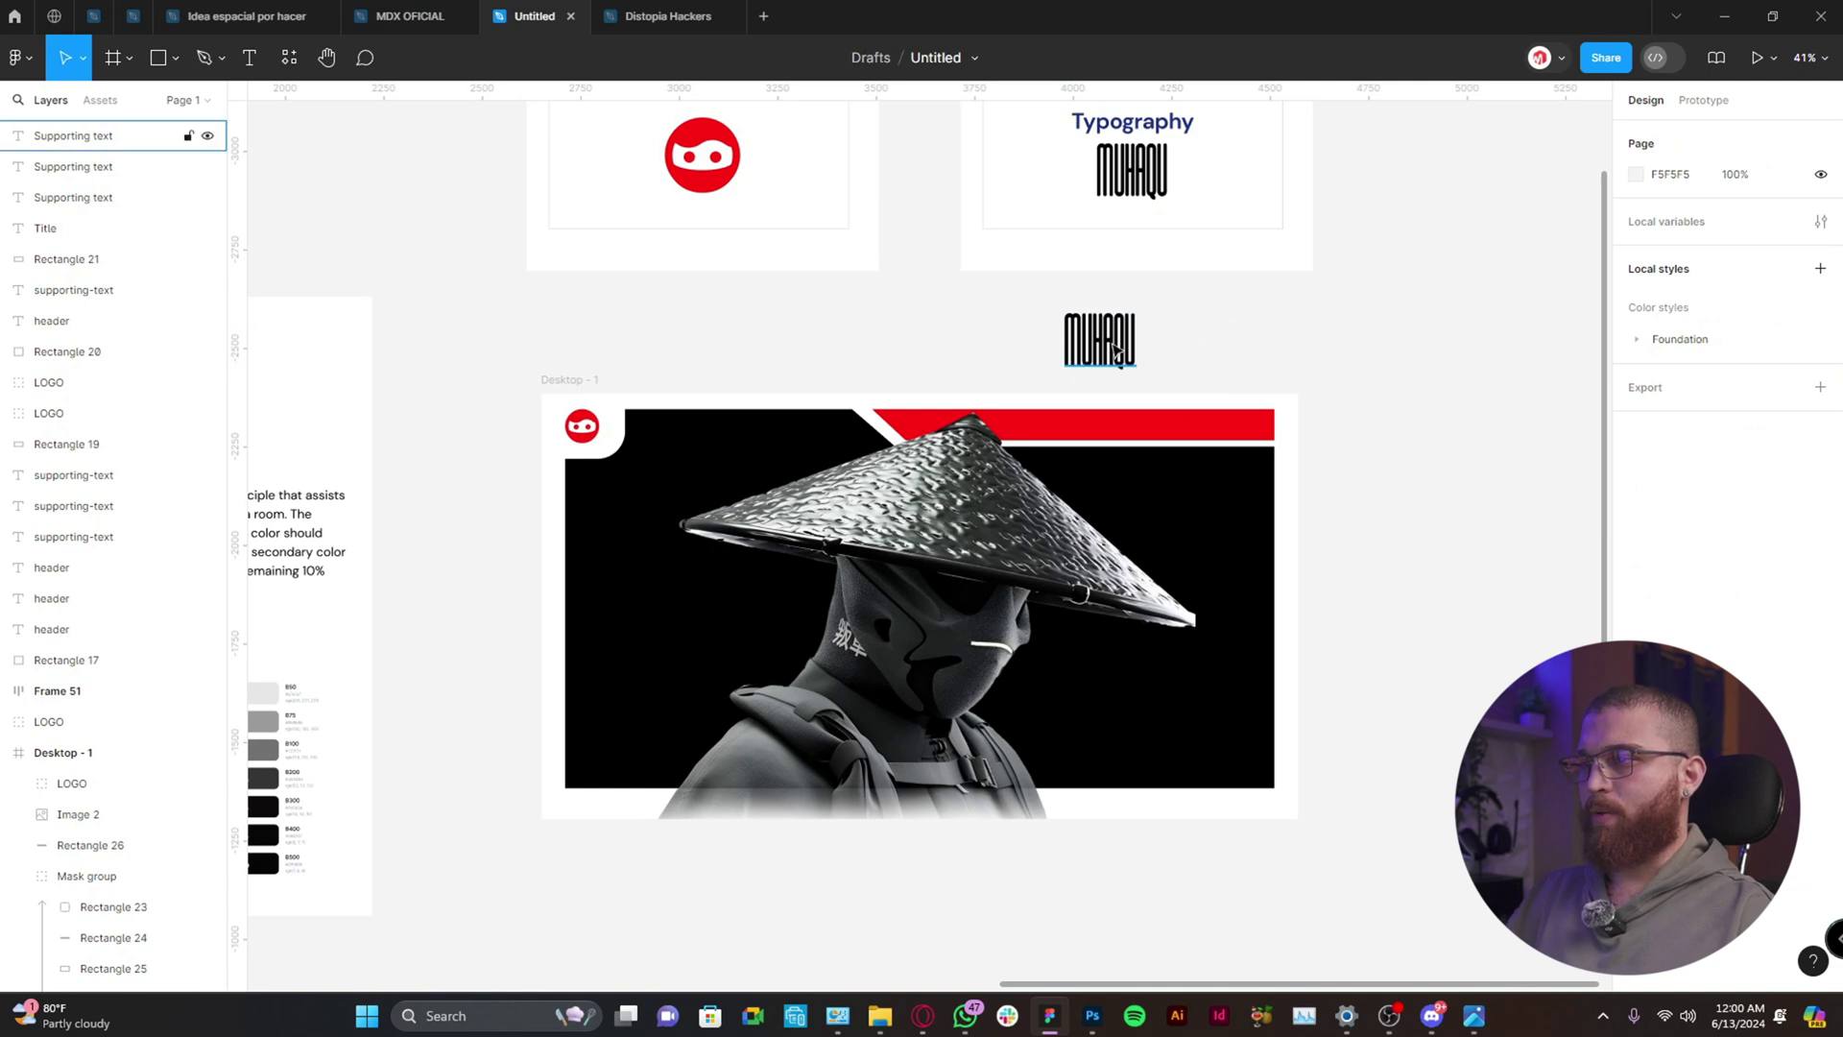
Move the MUHAQU text sample beside the frame and set its font size to 500.
drag(1117, 352, 1163, 348)
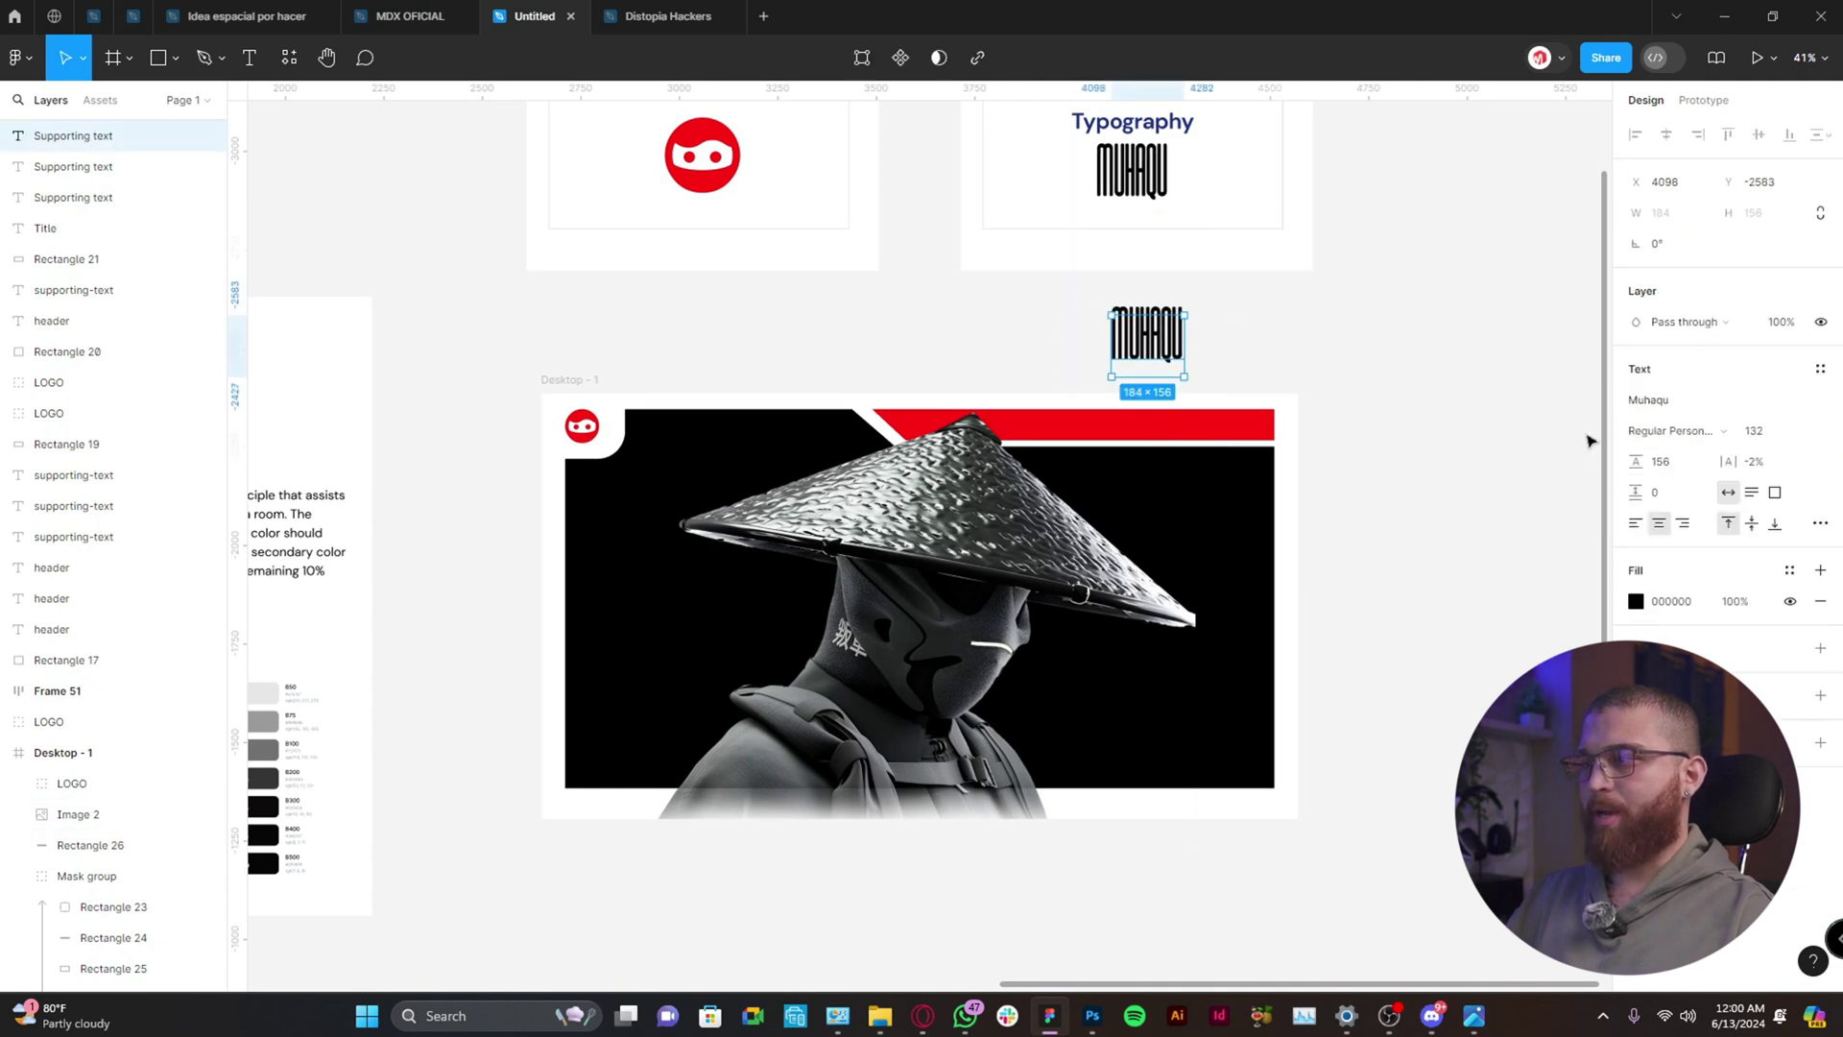
click(1760, 442)
text(500)
key(Return)
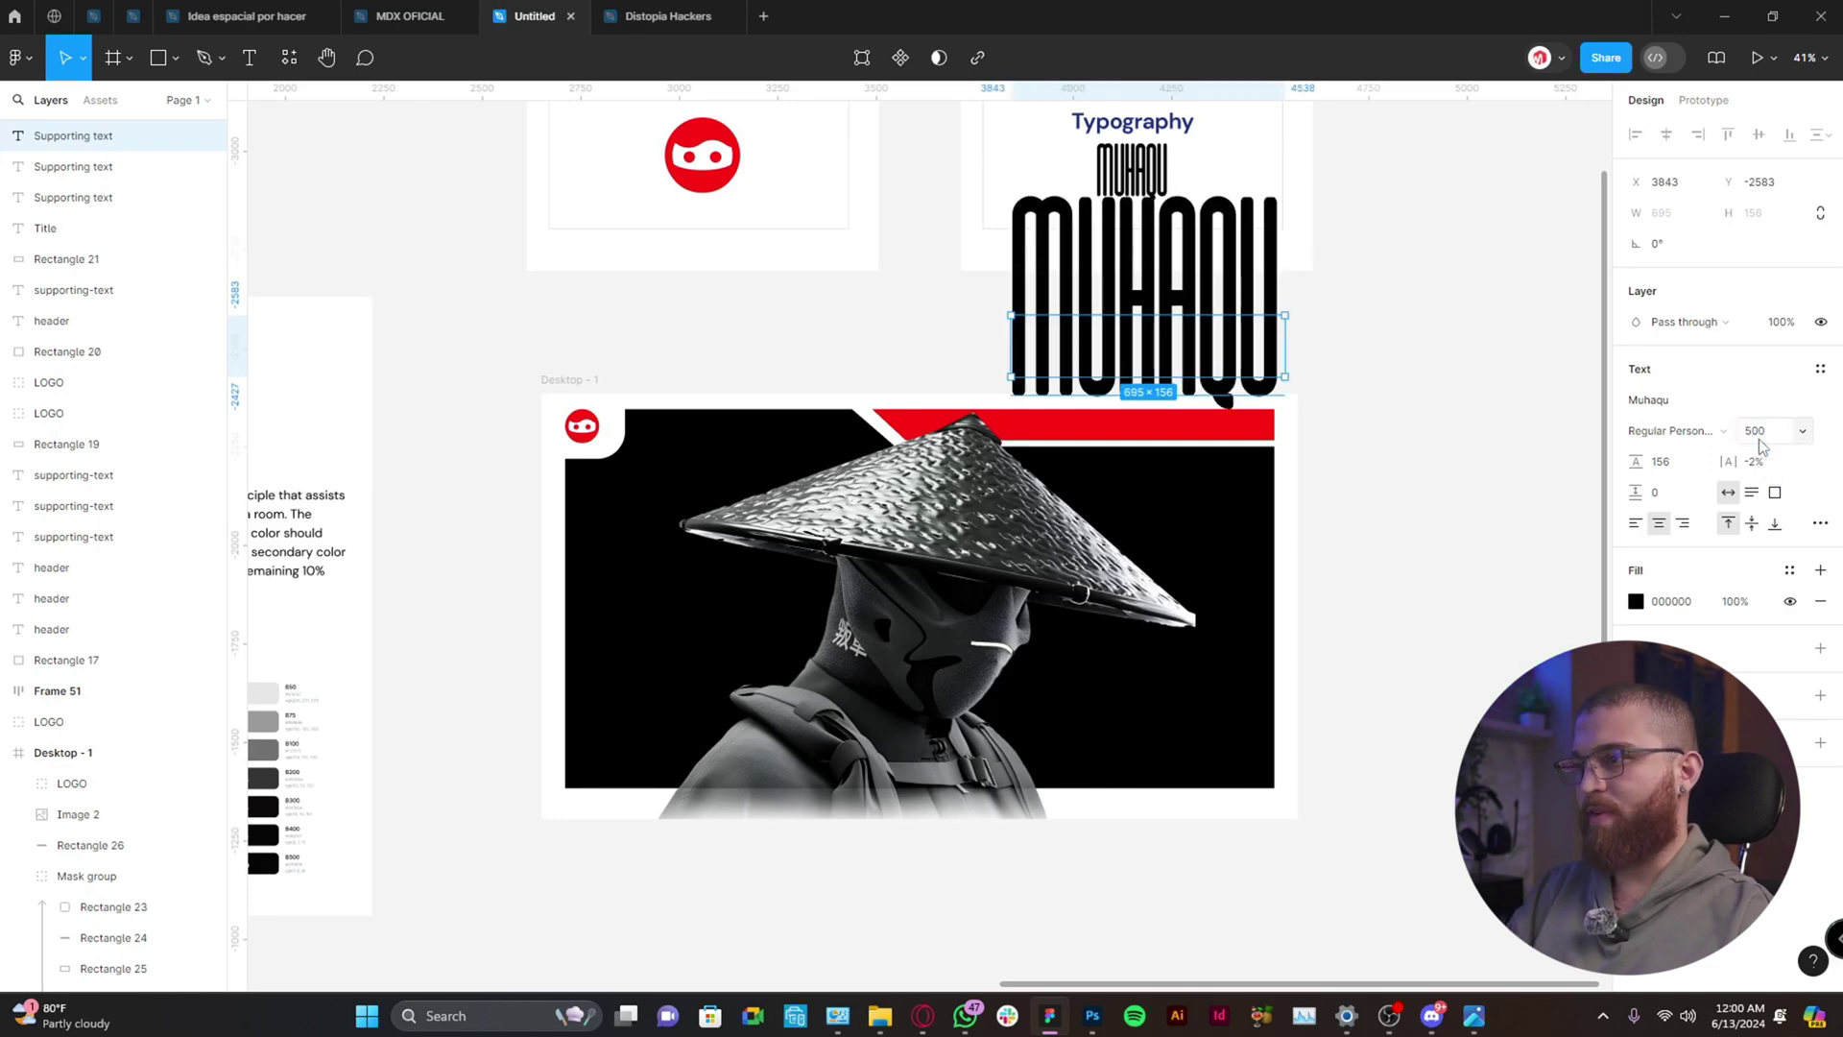
click(1312, 379)
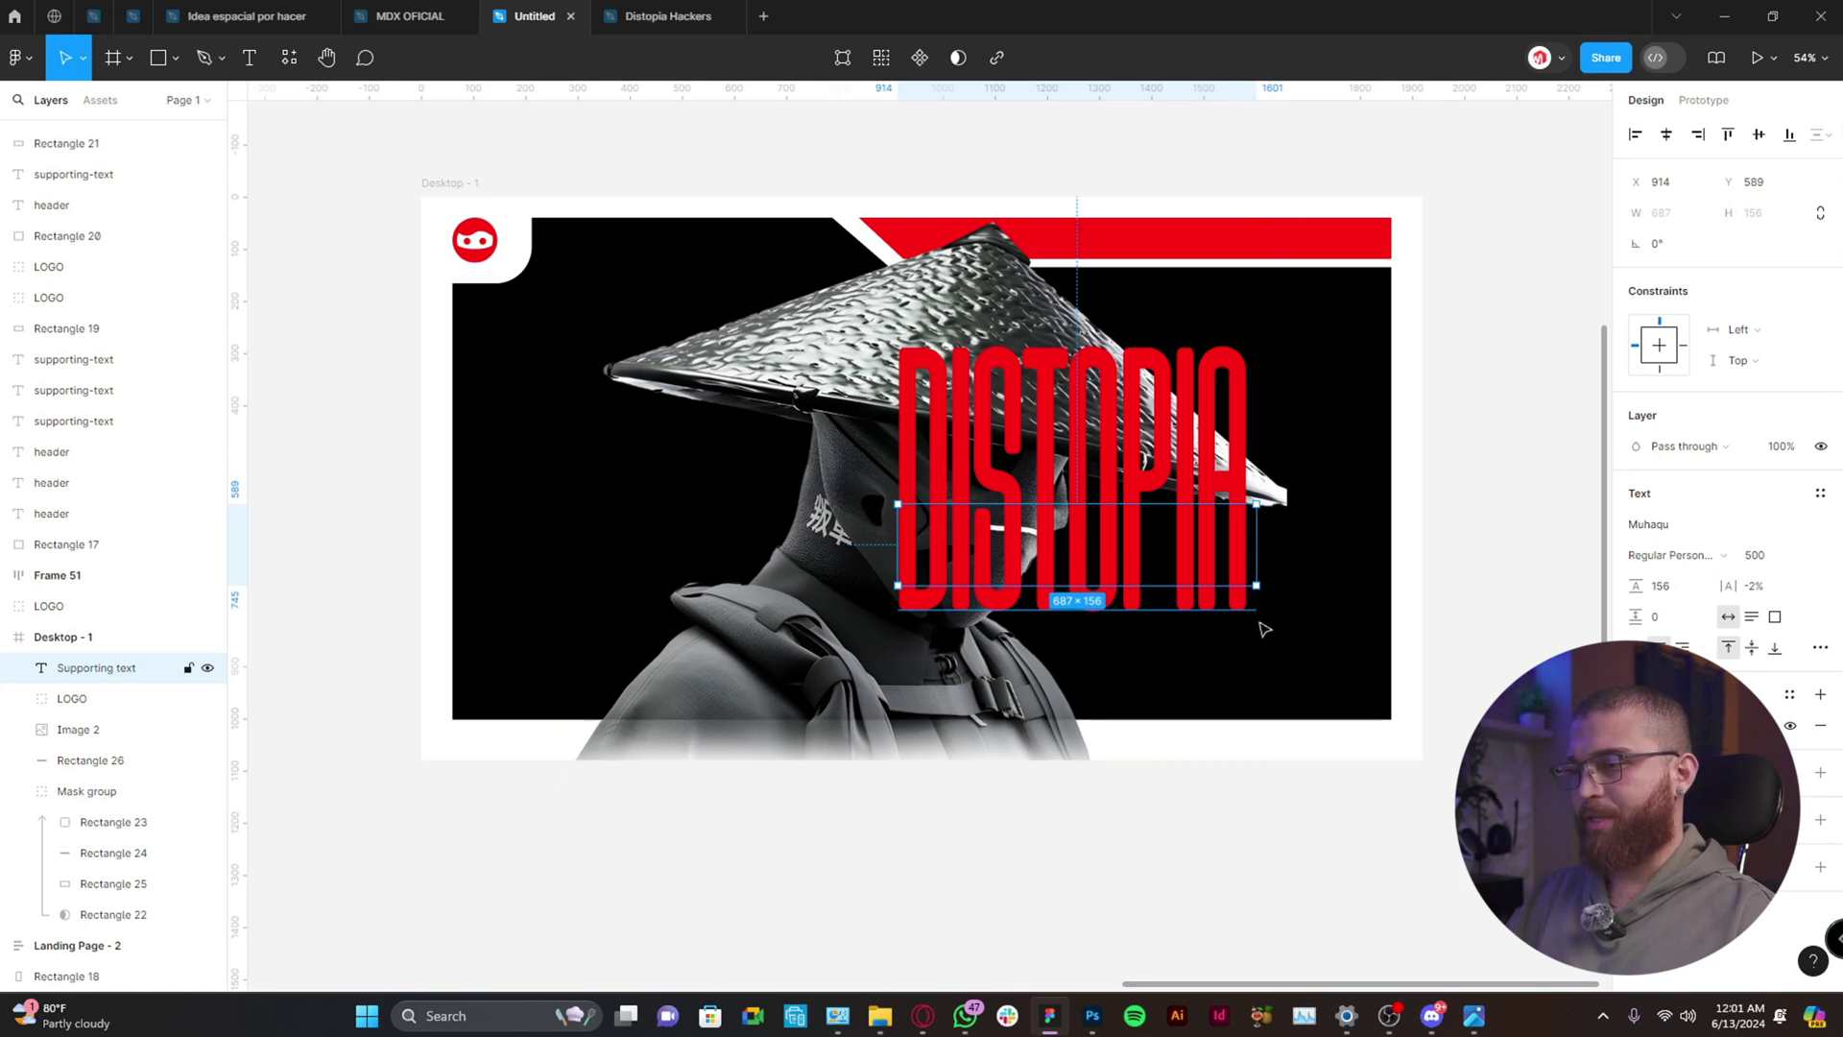
Keep the samurai image above the DISTOPIA heading and centre the heading horizontally in the frame.
scroll(1197, 485, up, 2)
click(1198, 485)
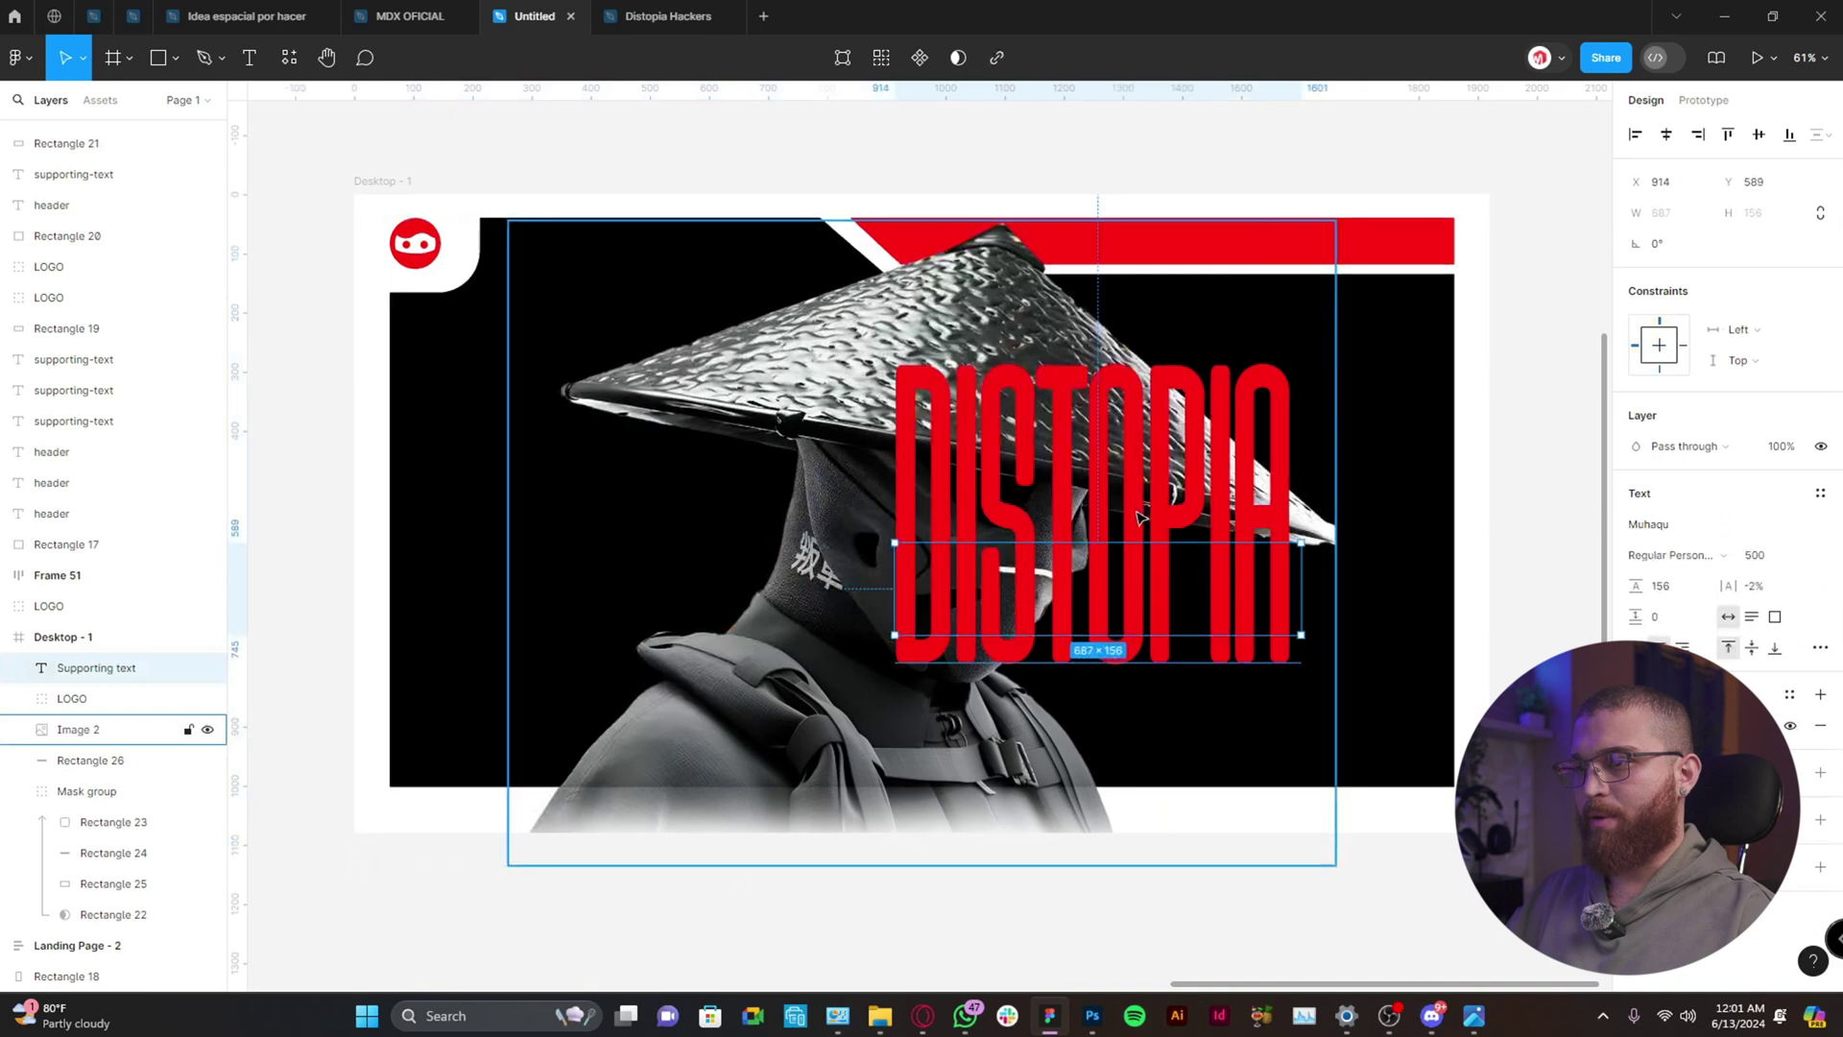
click(1569, 474)
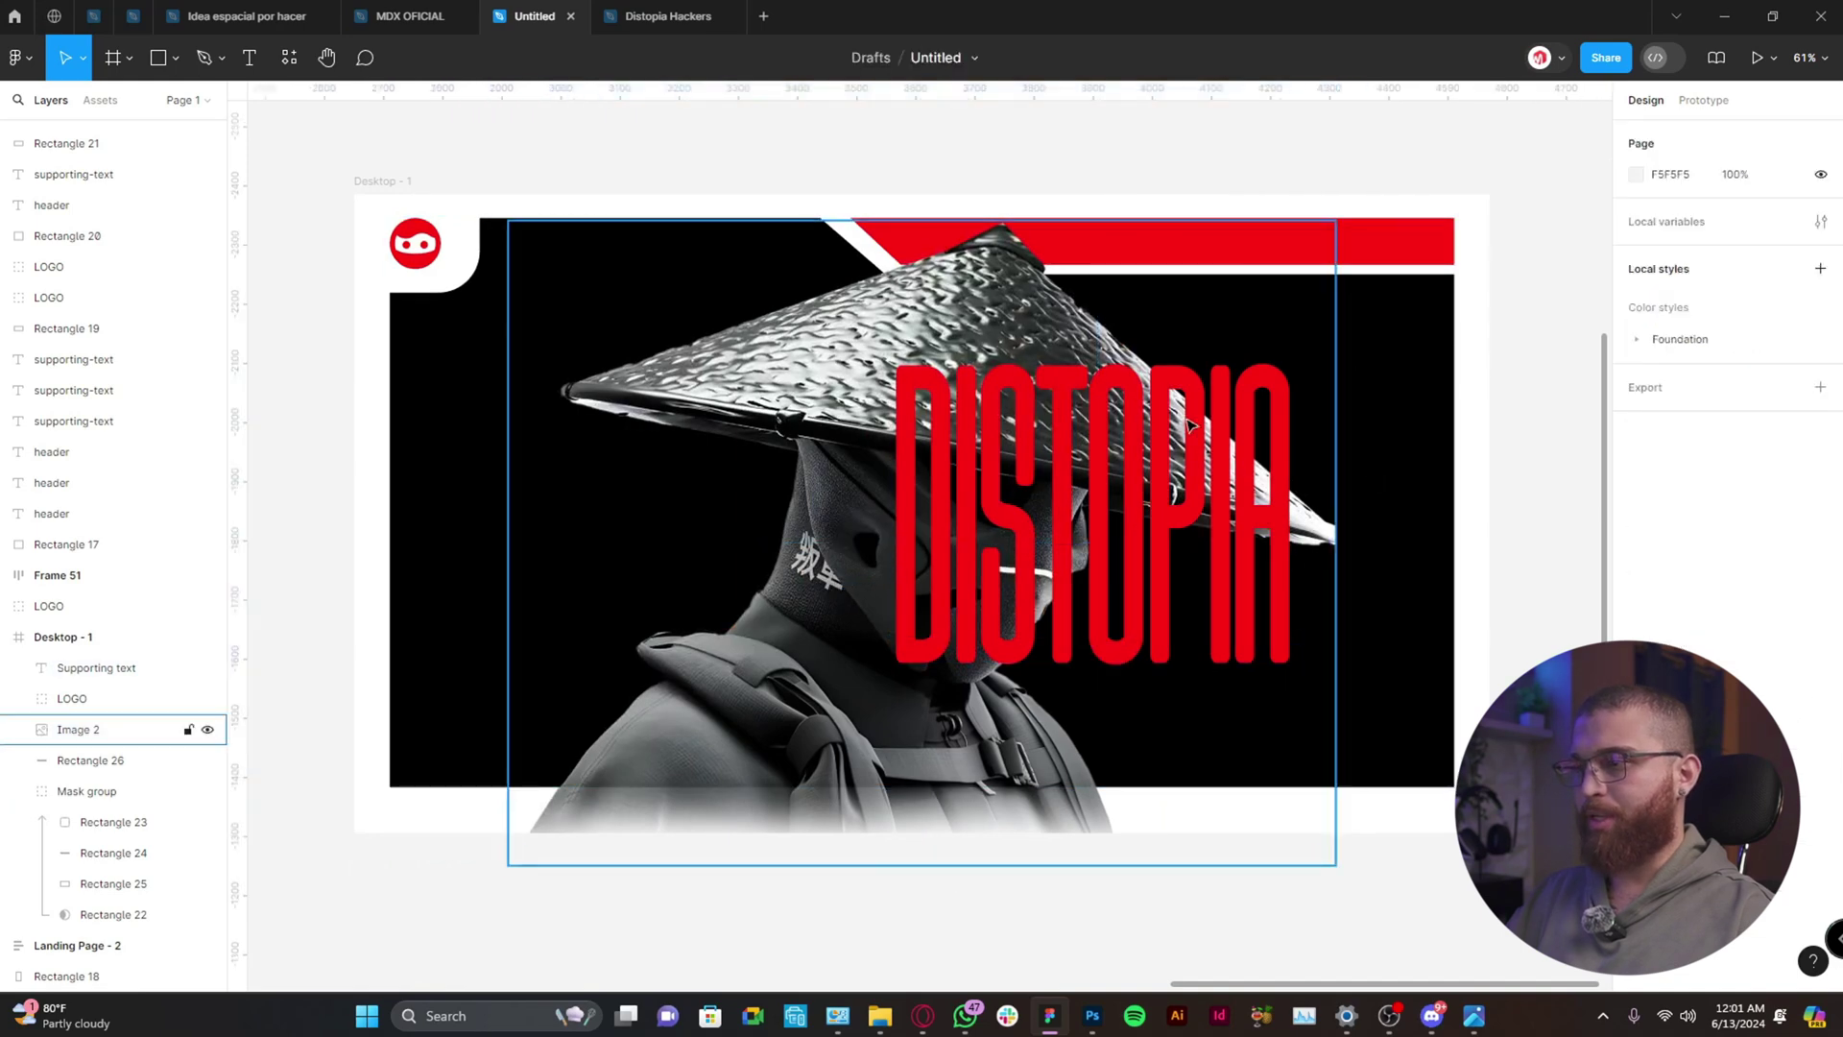
click(1255, 403)
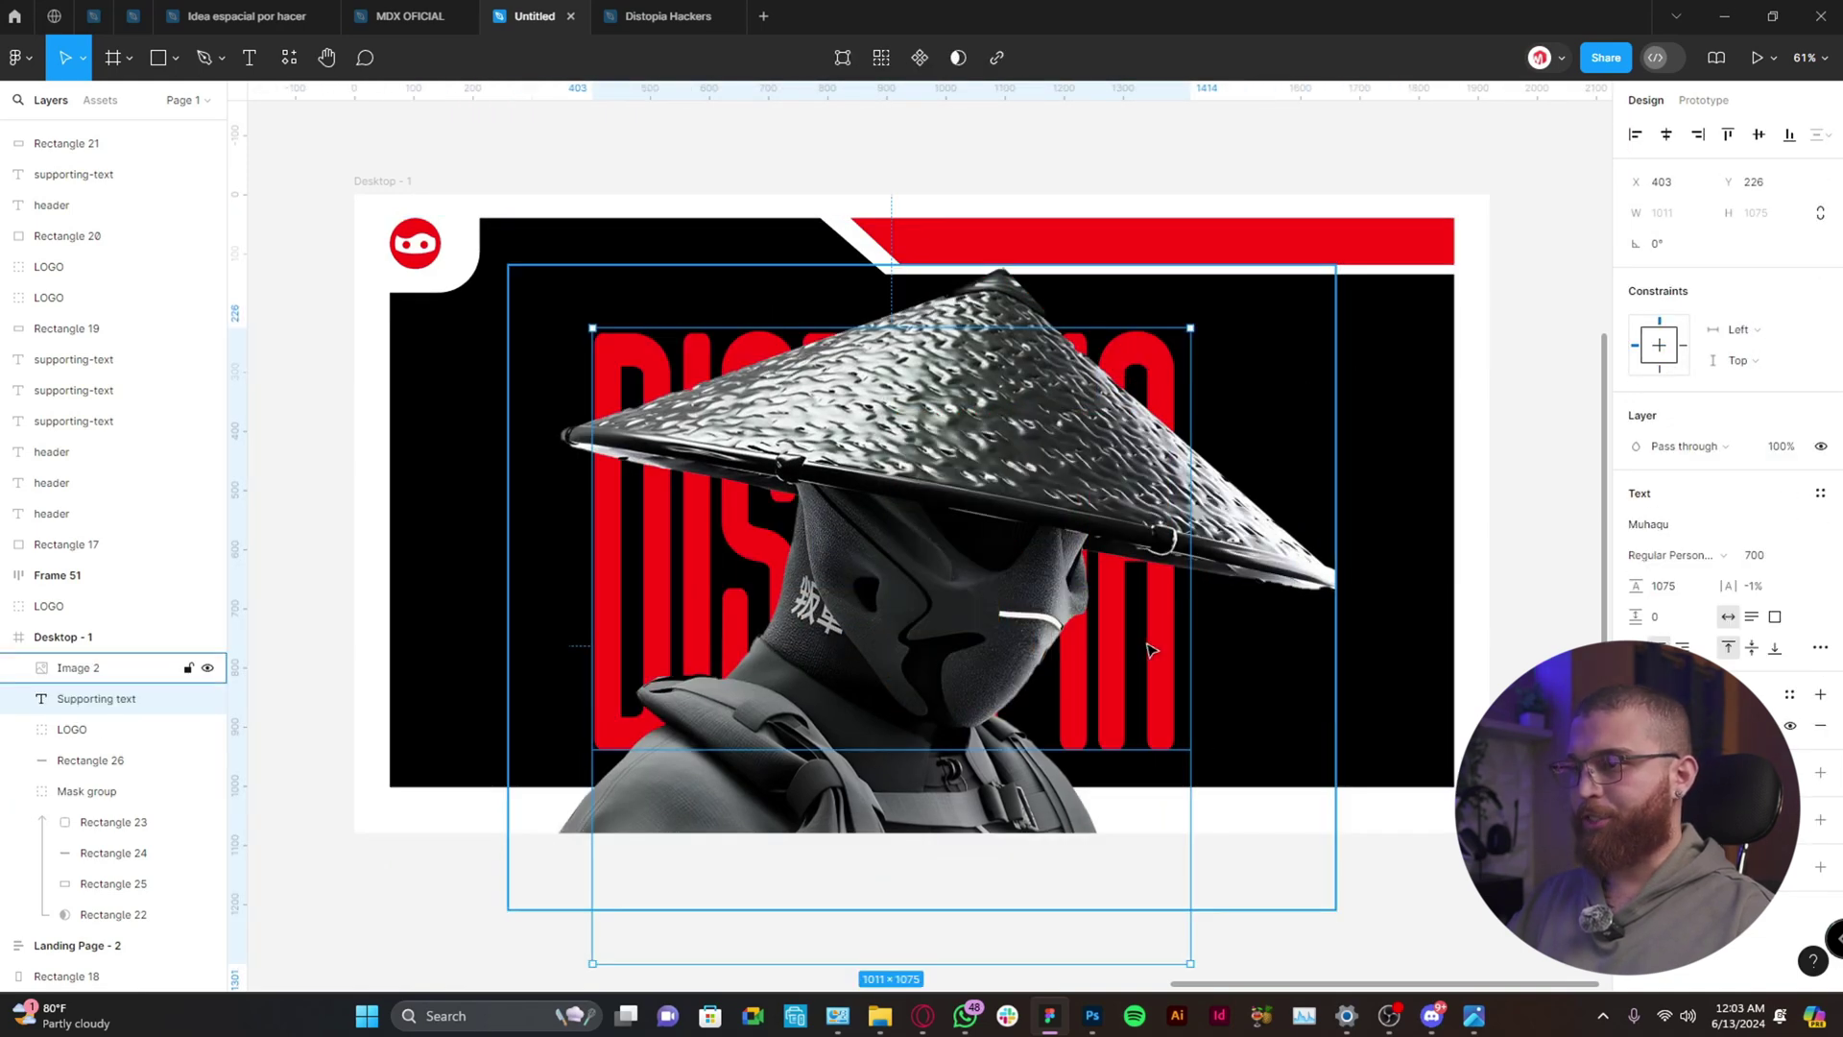
drag(1112, 648, 1143, 653)
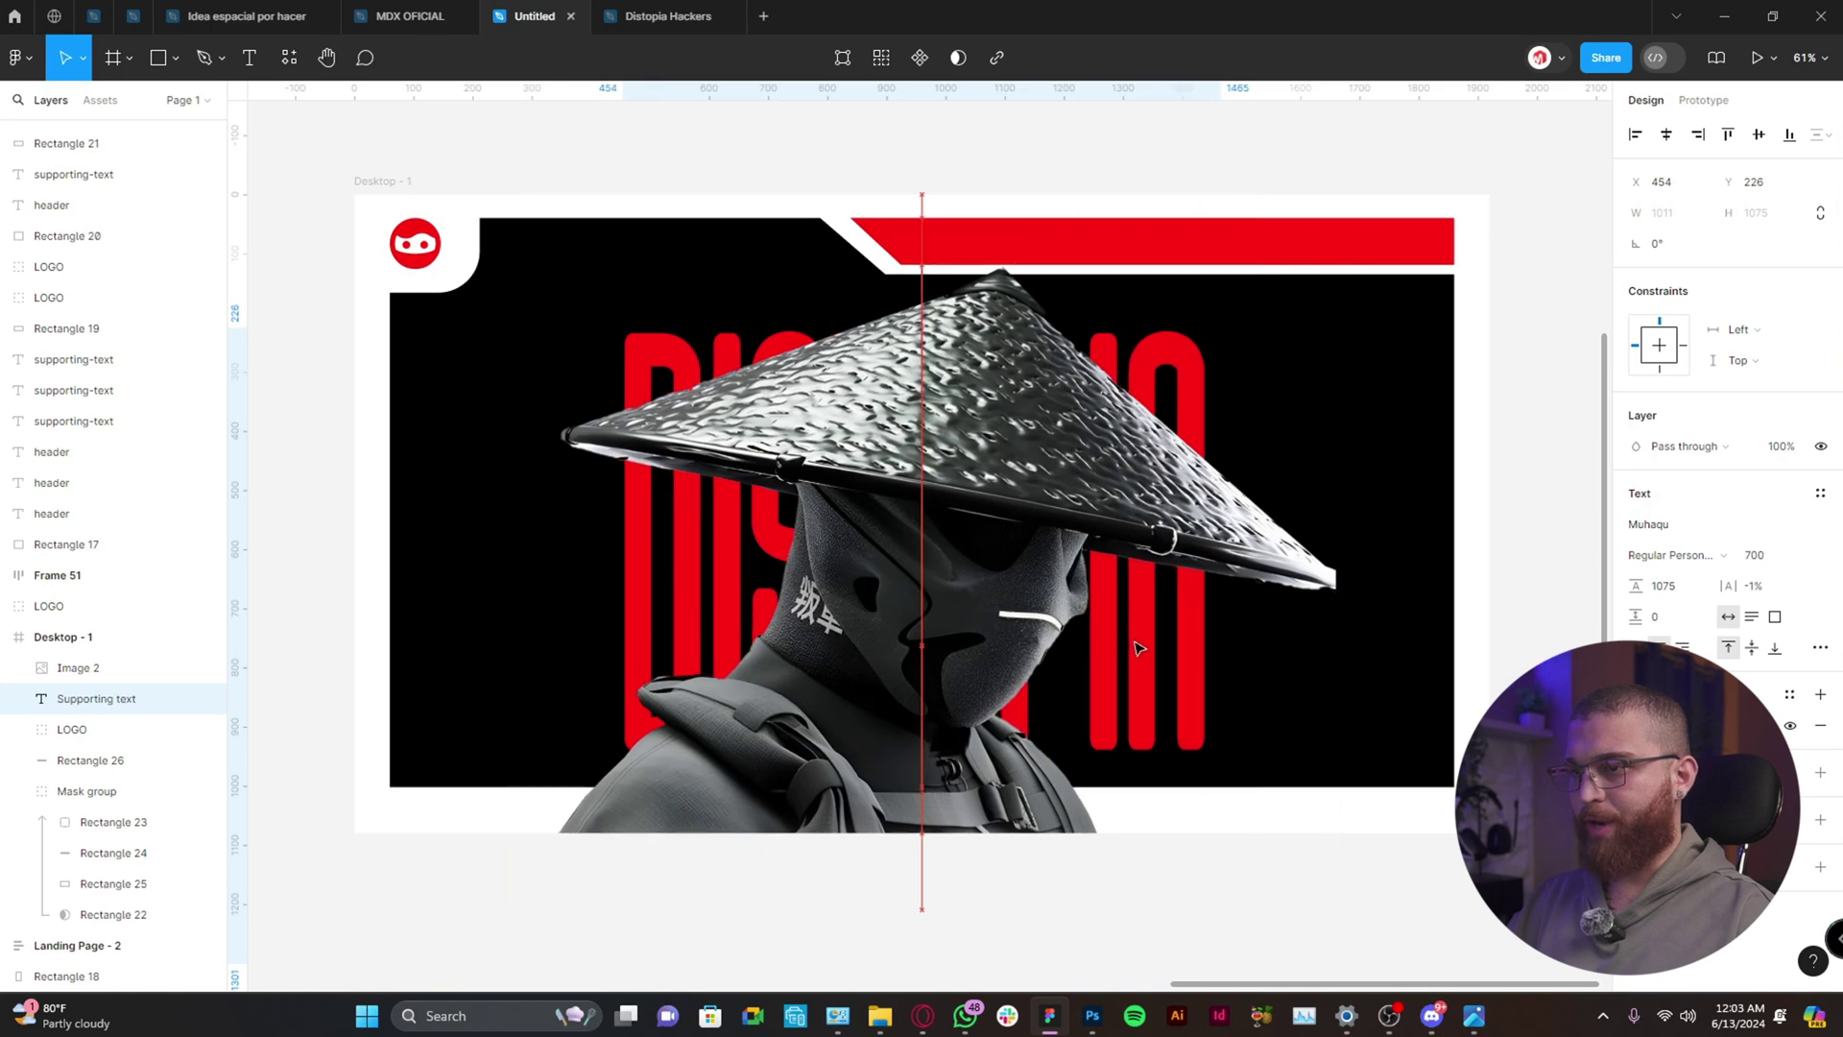
click(527, 510)
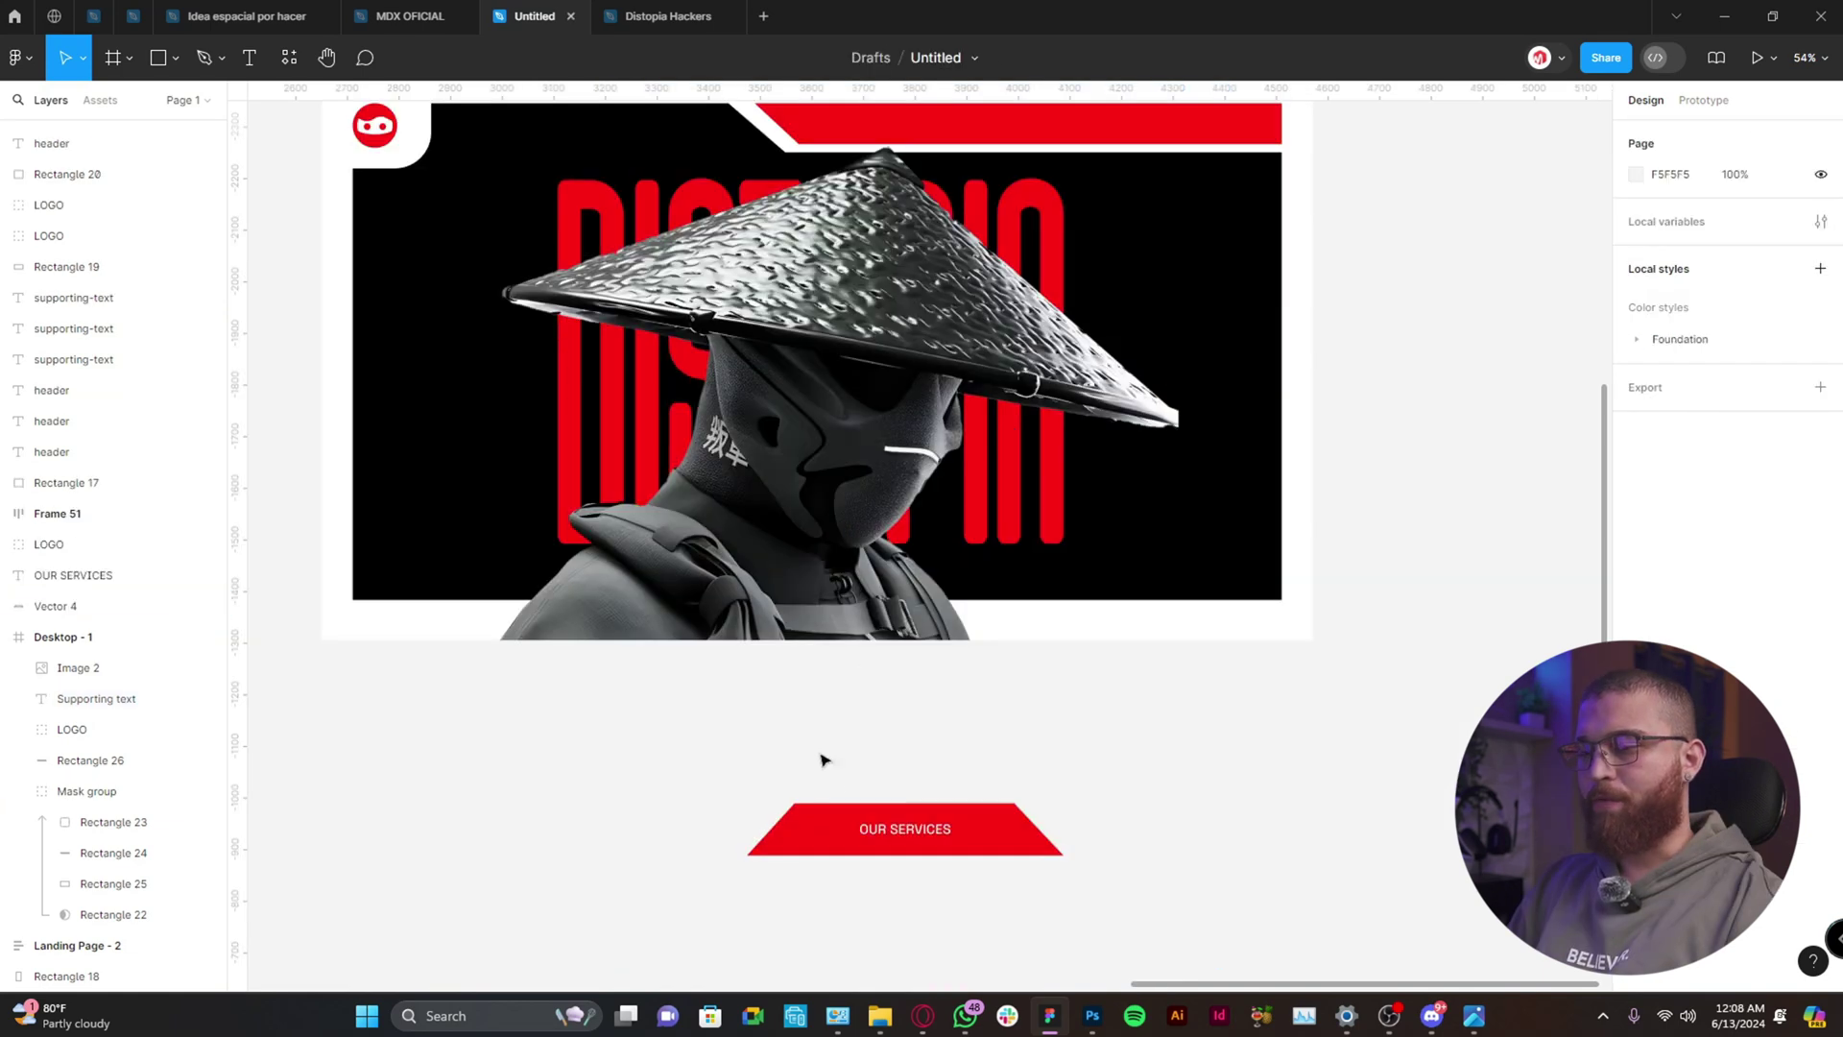
Move the whole OUR SERVICES button onto the hero frame's bottom edge.
drag(1114, 720, 711, 888)
drag(999, 833, 1073, 643)
scroll(975, 588, up, 5)
click(1062, 868)
click(1030, 709)
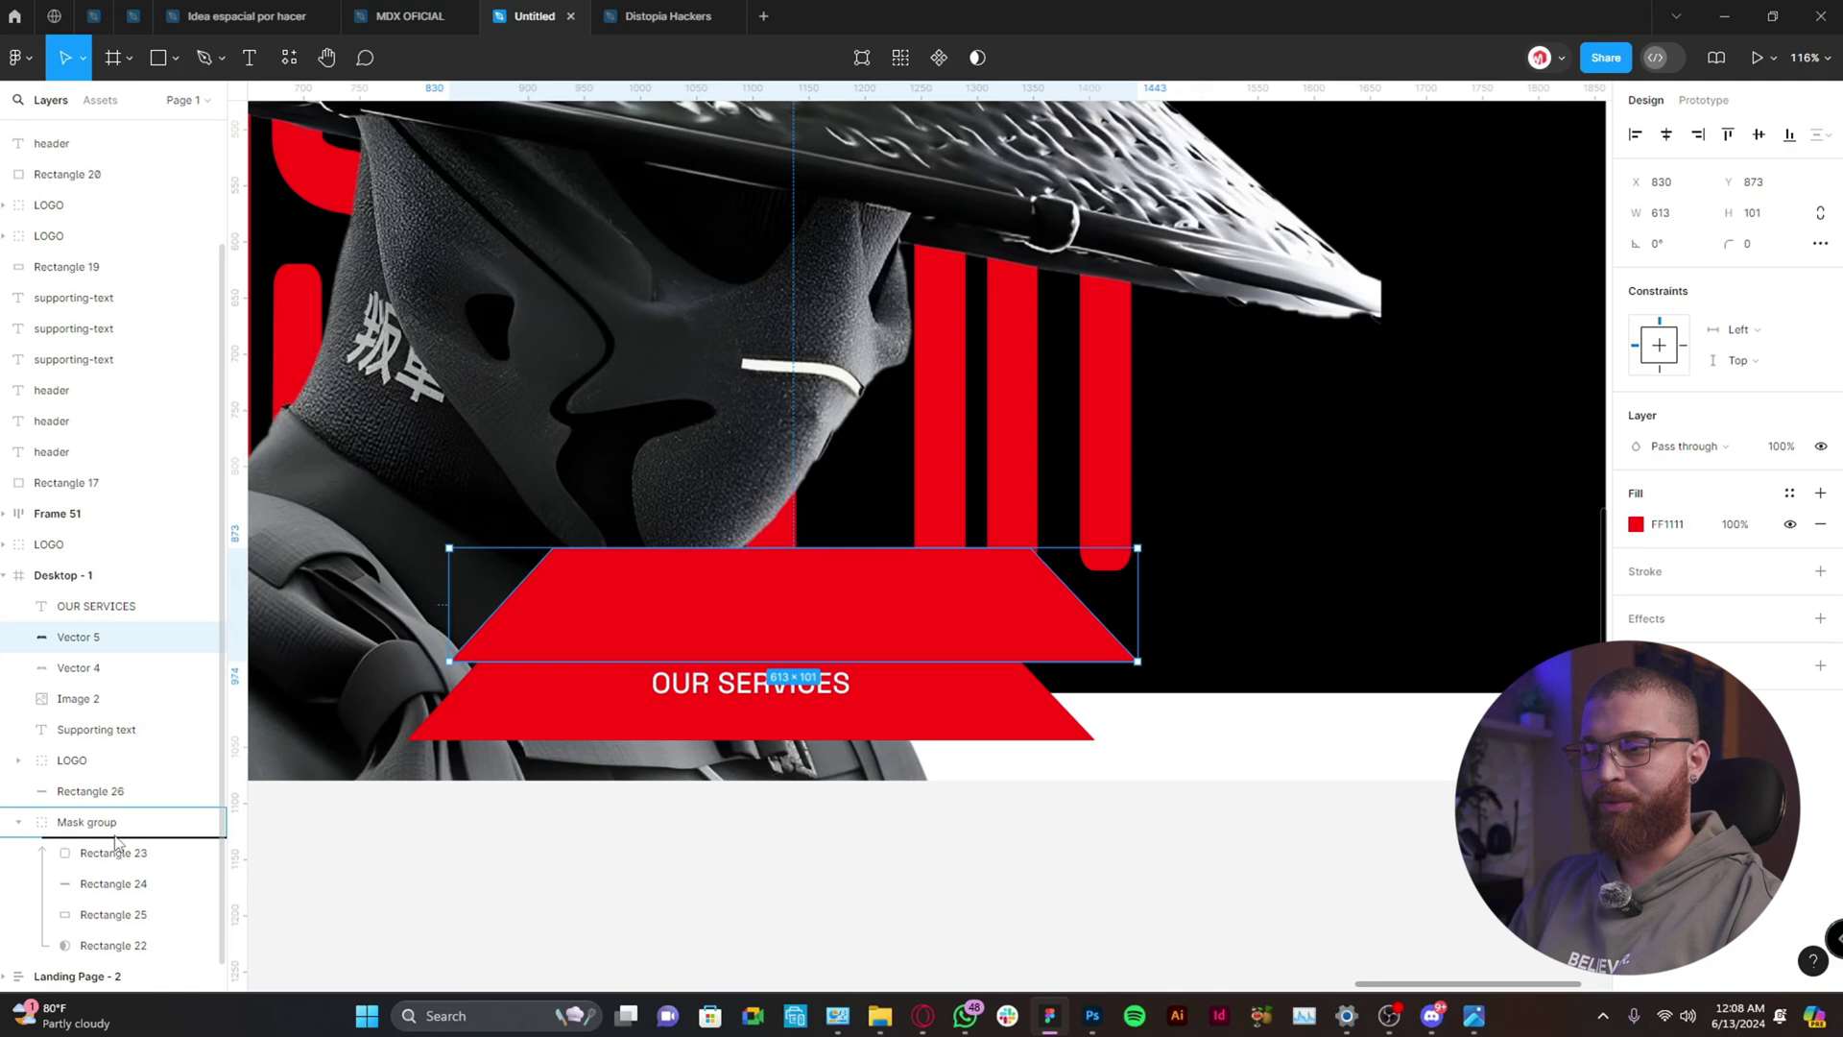
Put the trapezoid copy in the mask group, fill it white and shift it behind the button.
drag(116, 841, 115, 839)
click(1636, 525)
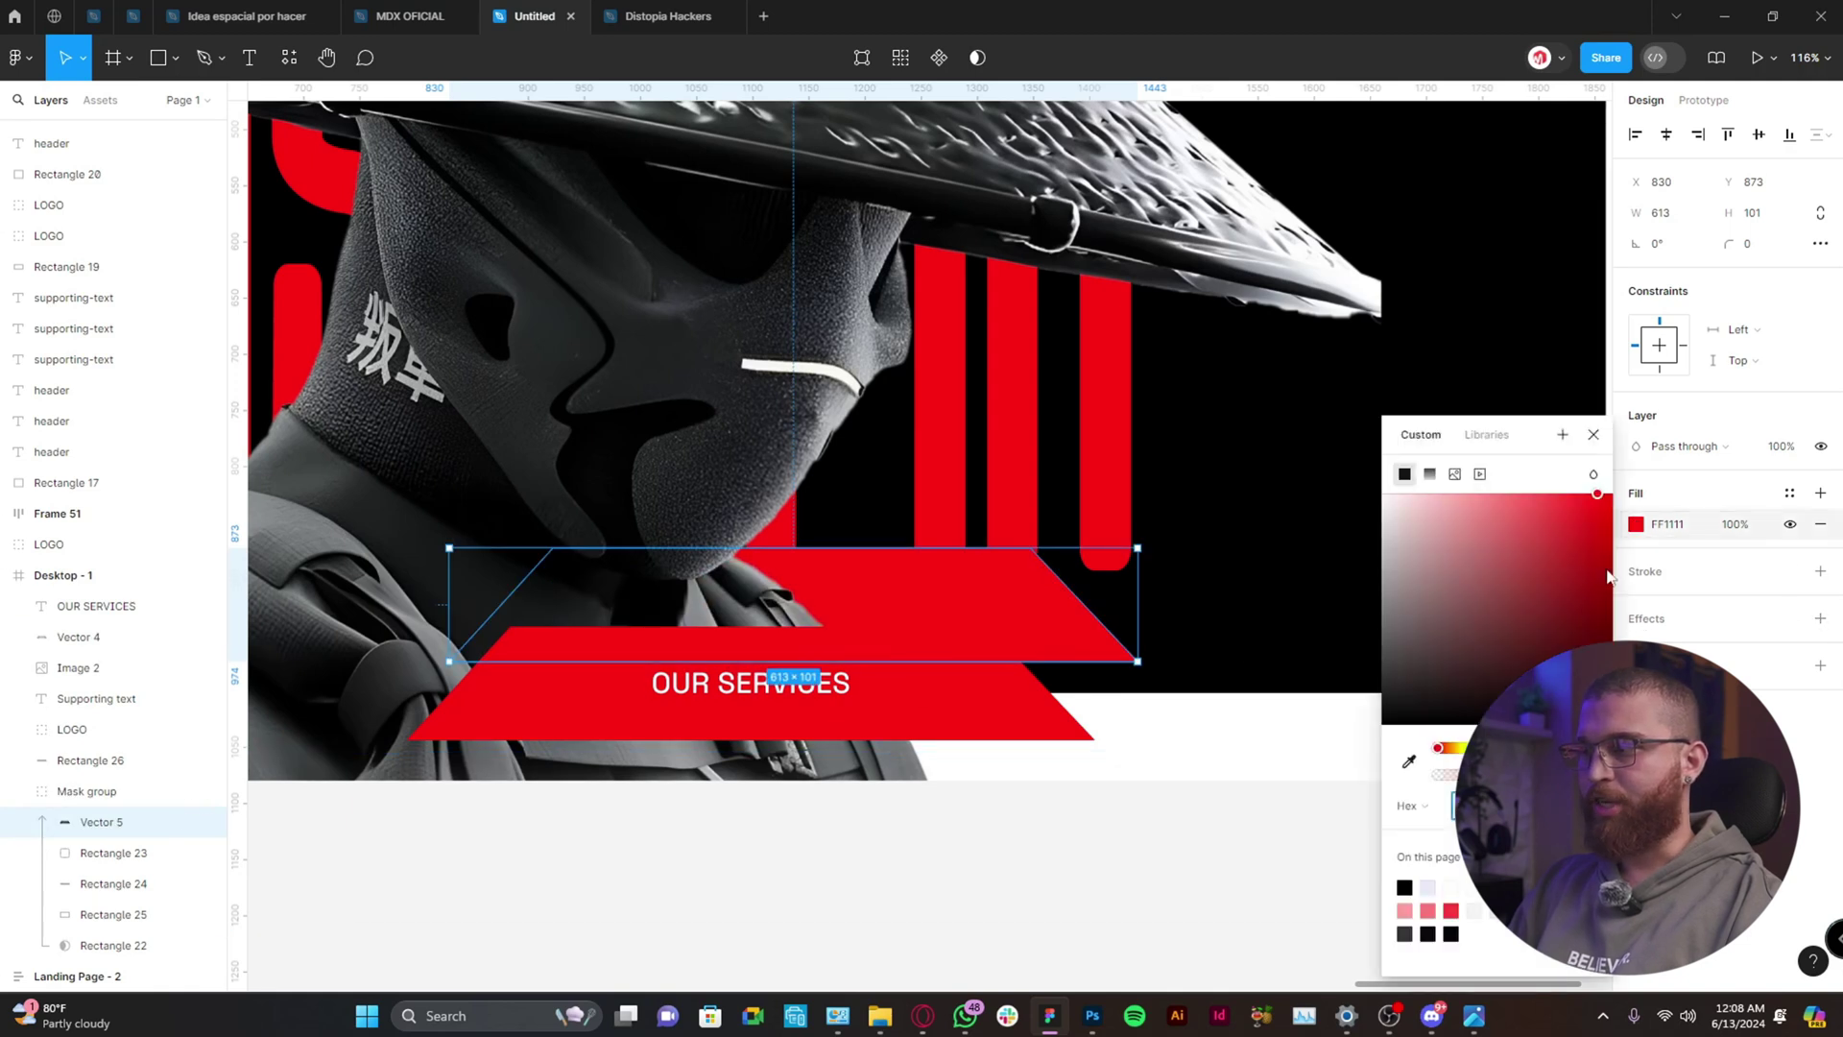
click(1409, 764)
click(1184, 733)
key(Escape)
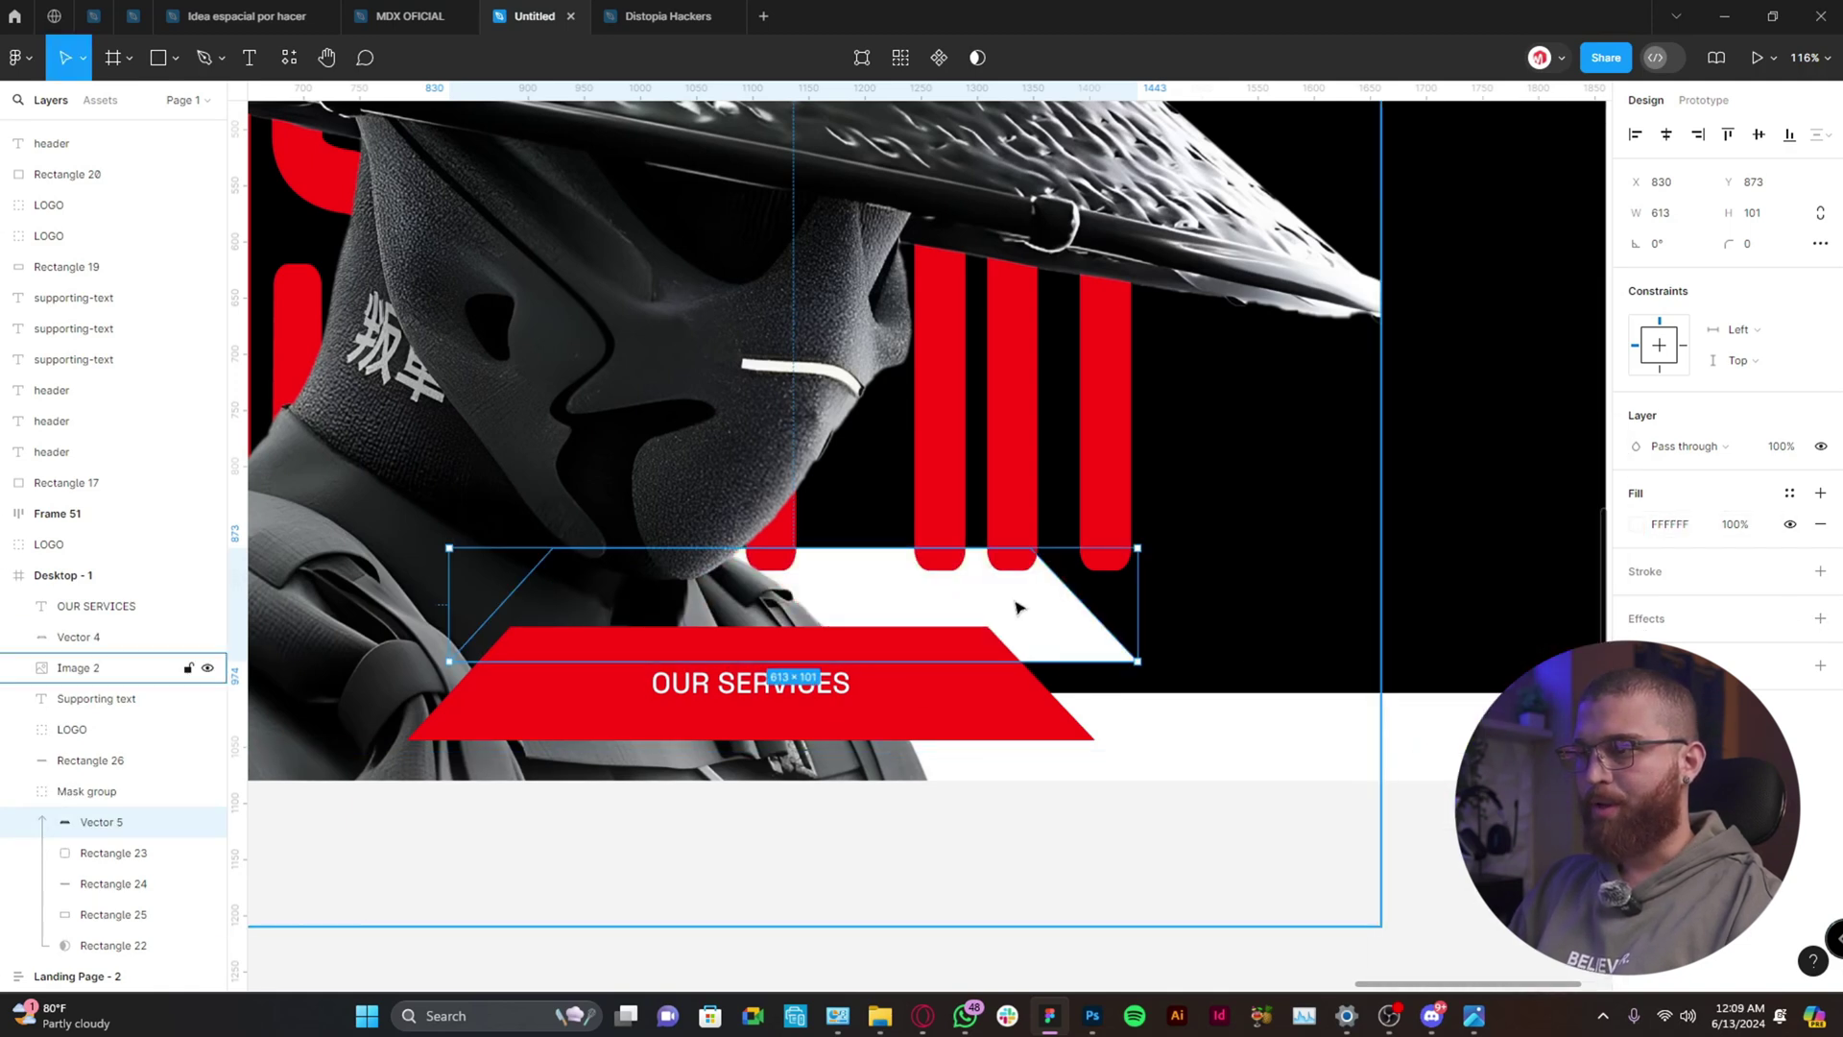
drag(1019, 607, 1006, 663)
key(Escape)
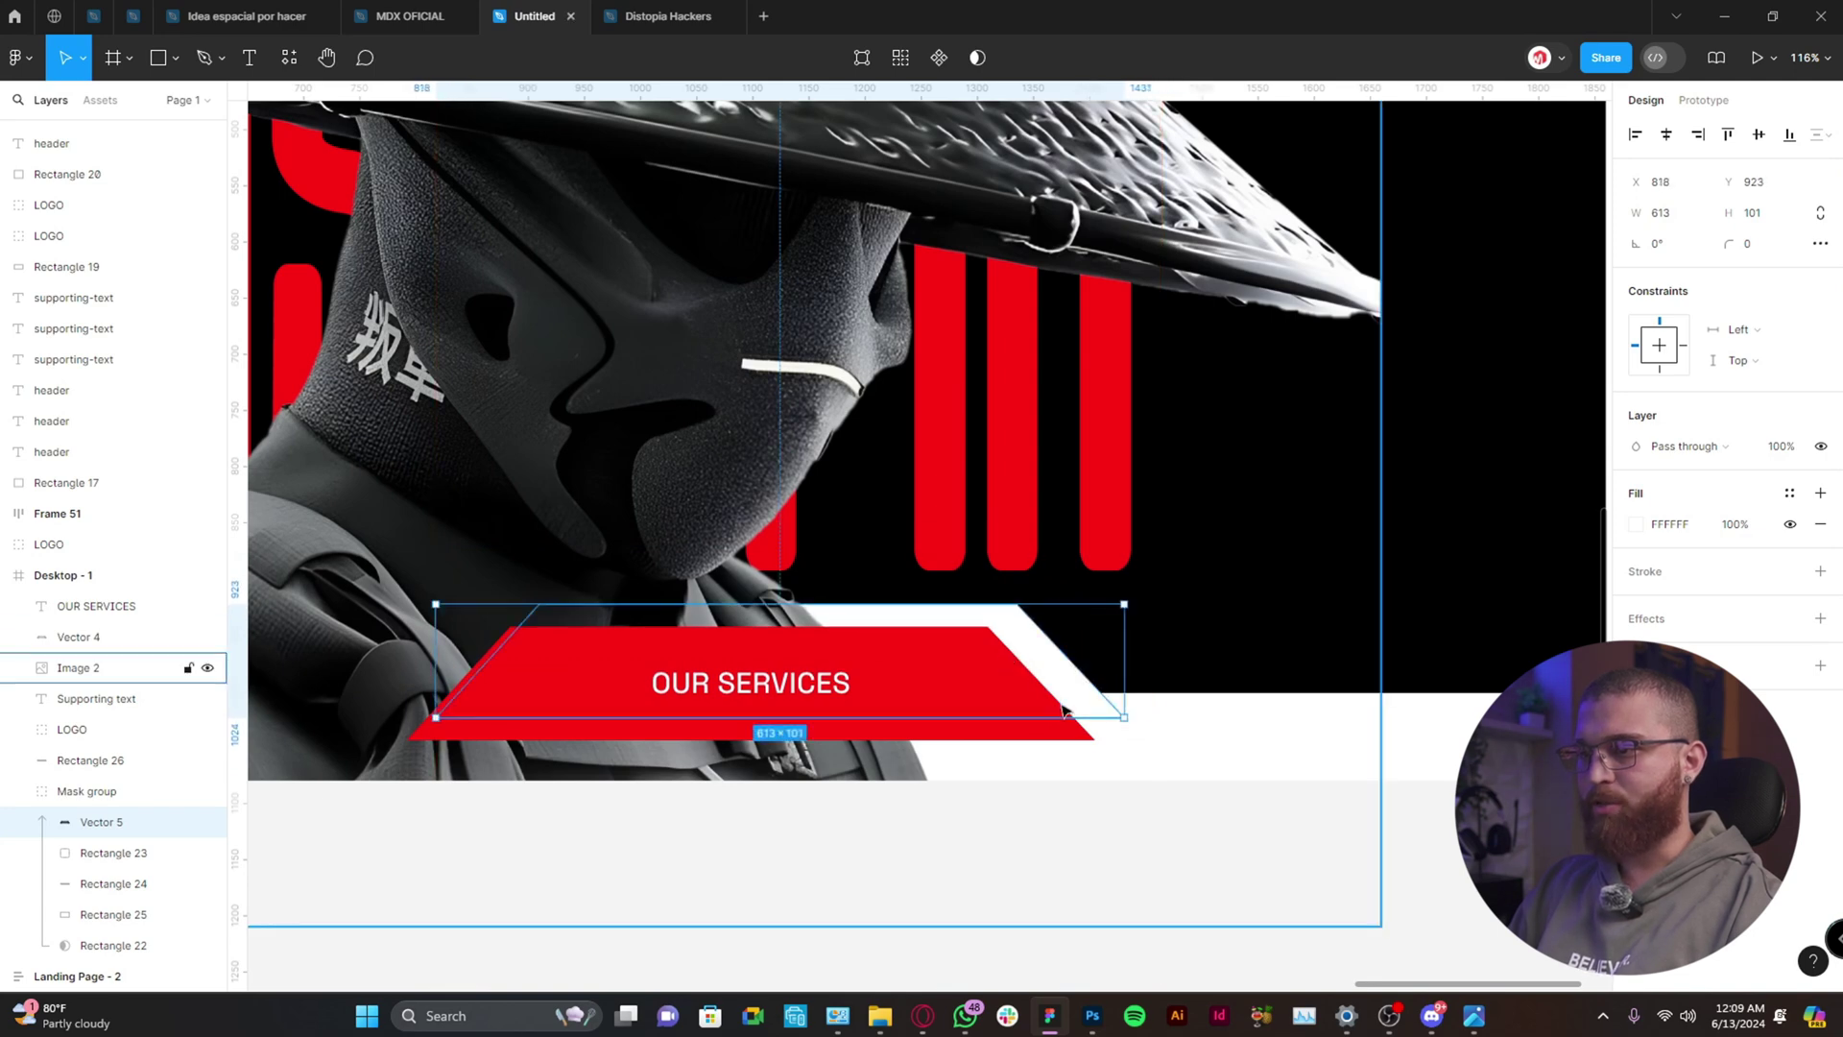
scroll(1172, 835, down, 5)
key(Escape)
scroll(1074, 842, down, 1)
scroll(891, 828, up, 1)
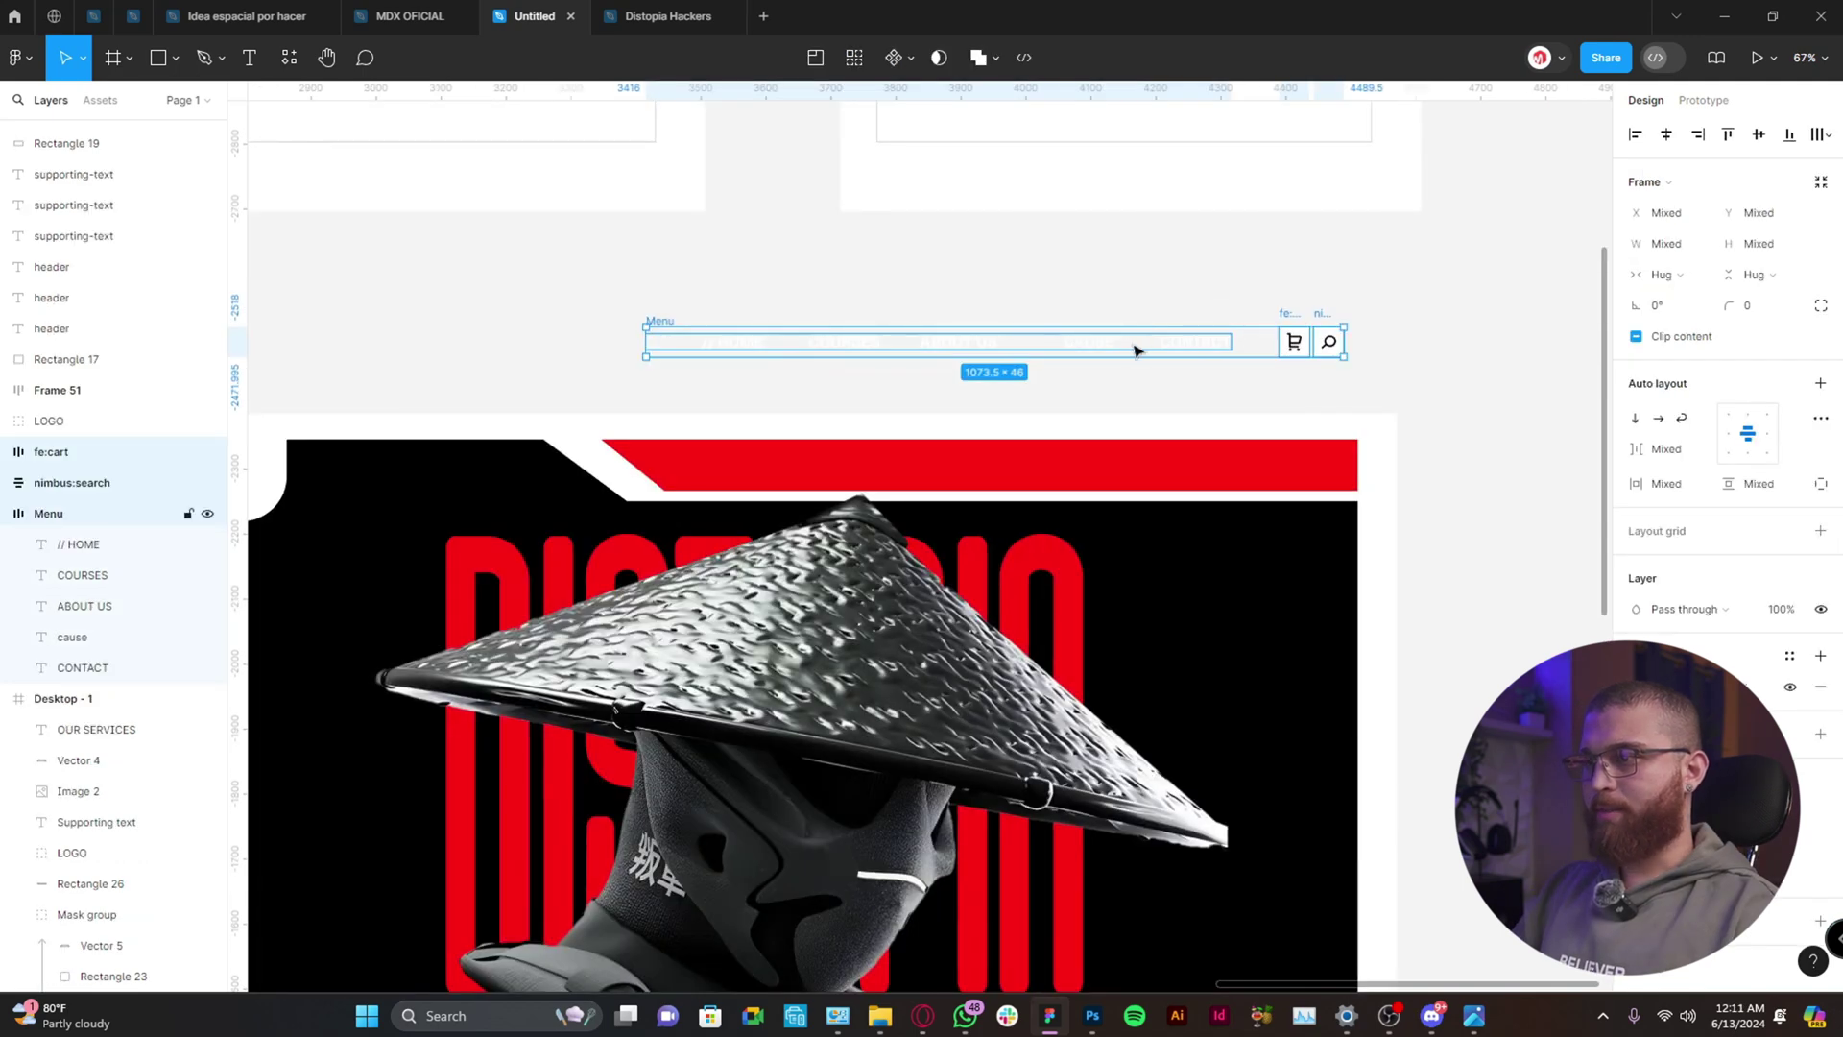
Place the HOME, COURSES, ABOUT US, CAUSE, CONTACT menu with cart and search icons on the red header bar.
drag(1135, 350, 1133, 476)
scroll(1316, 374, down, 3)
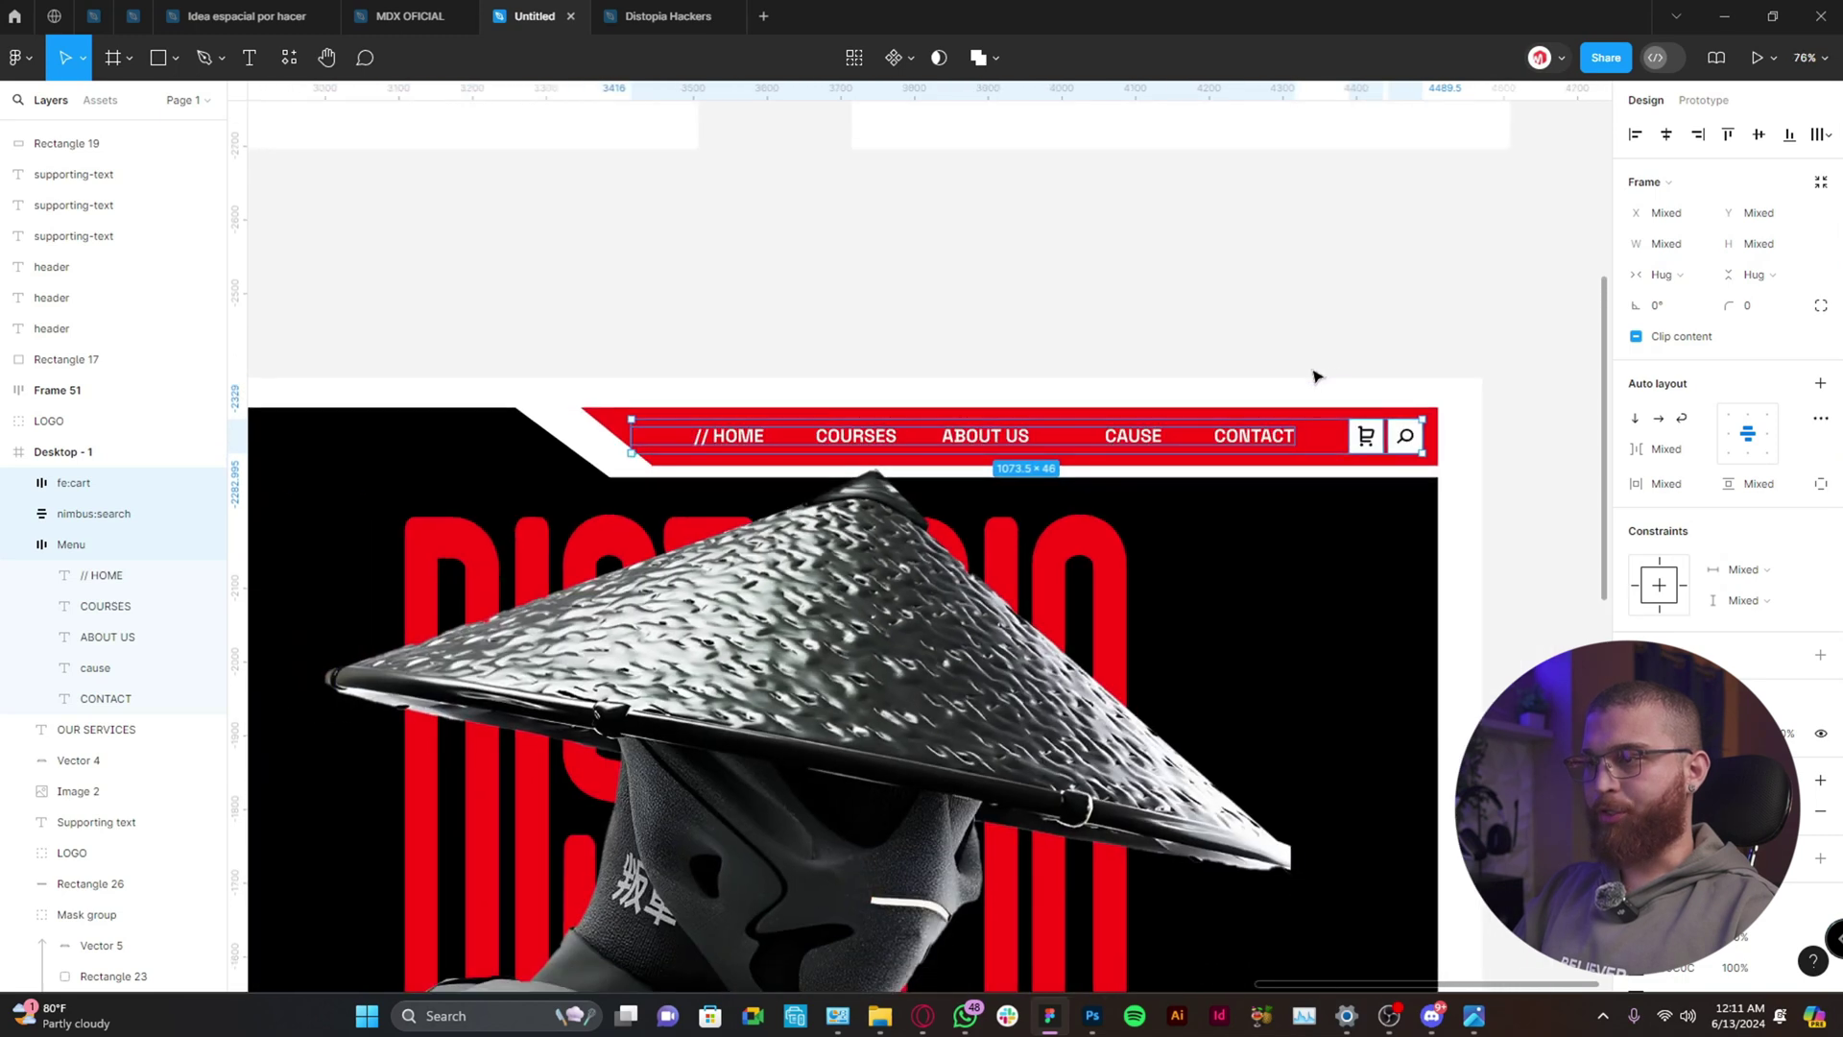
scroll(1316, 370, down, 2)
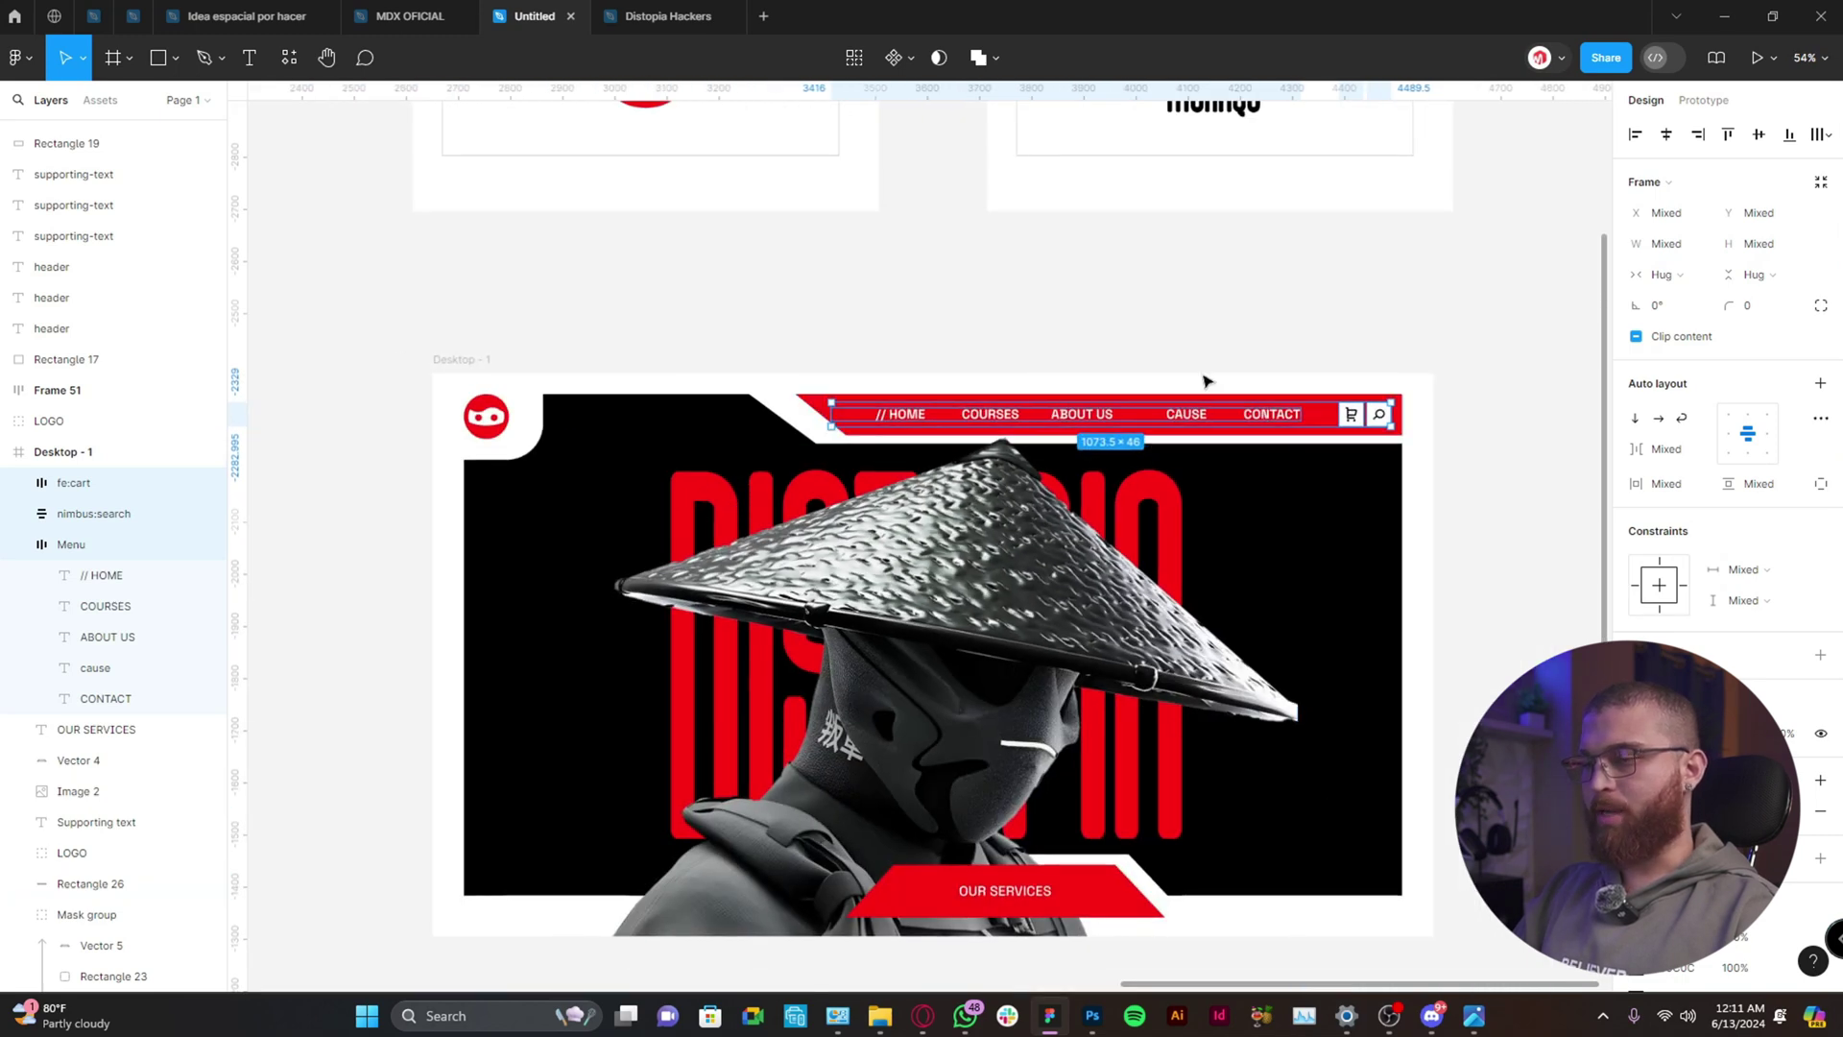
scroll(1280, 397, up, 2)
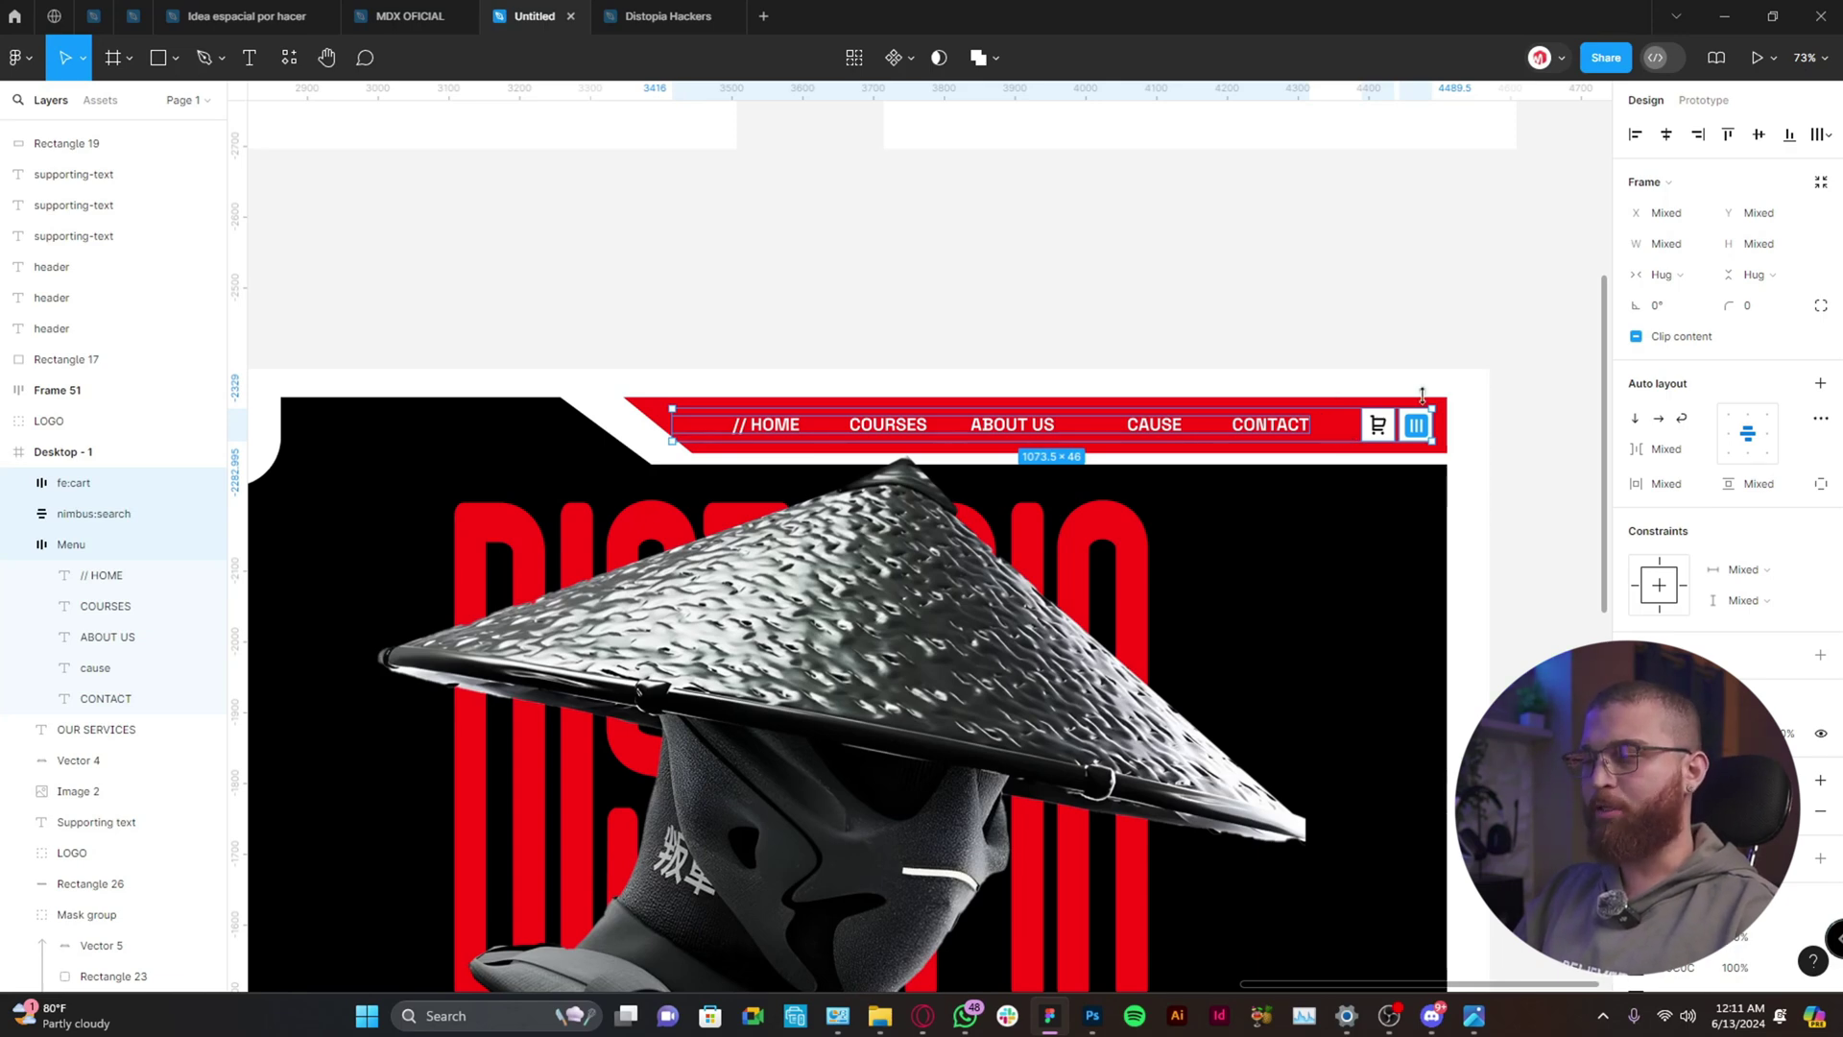
scroll(1398, 399, up, 3)
scroll(1485, 279, down, 3)
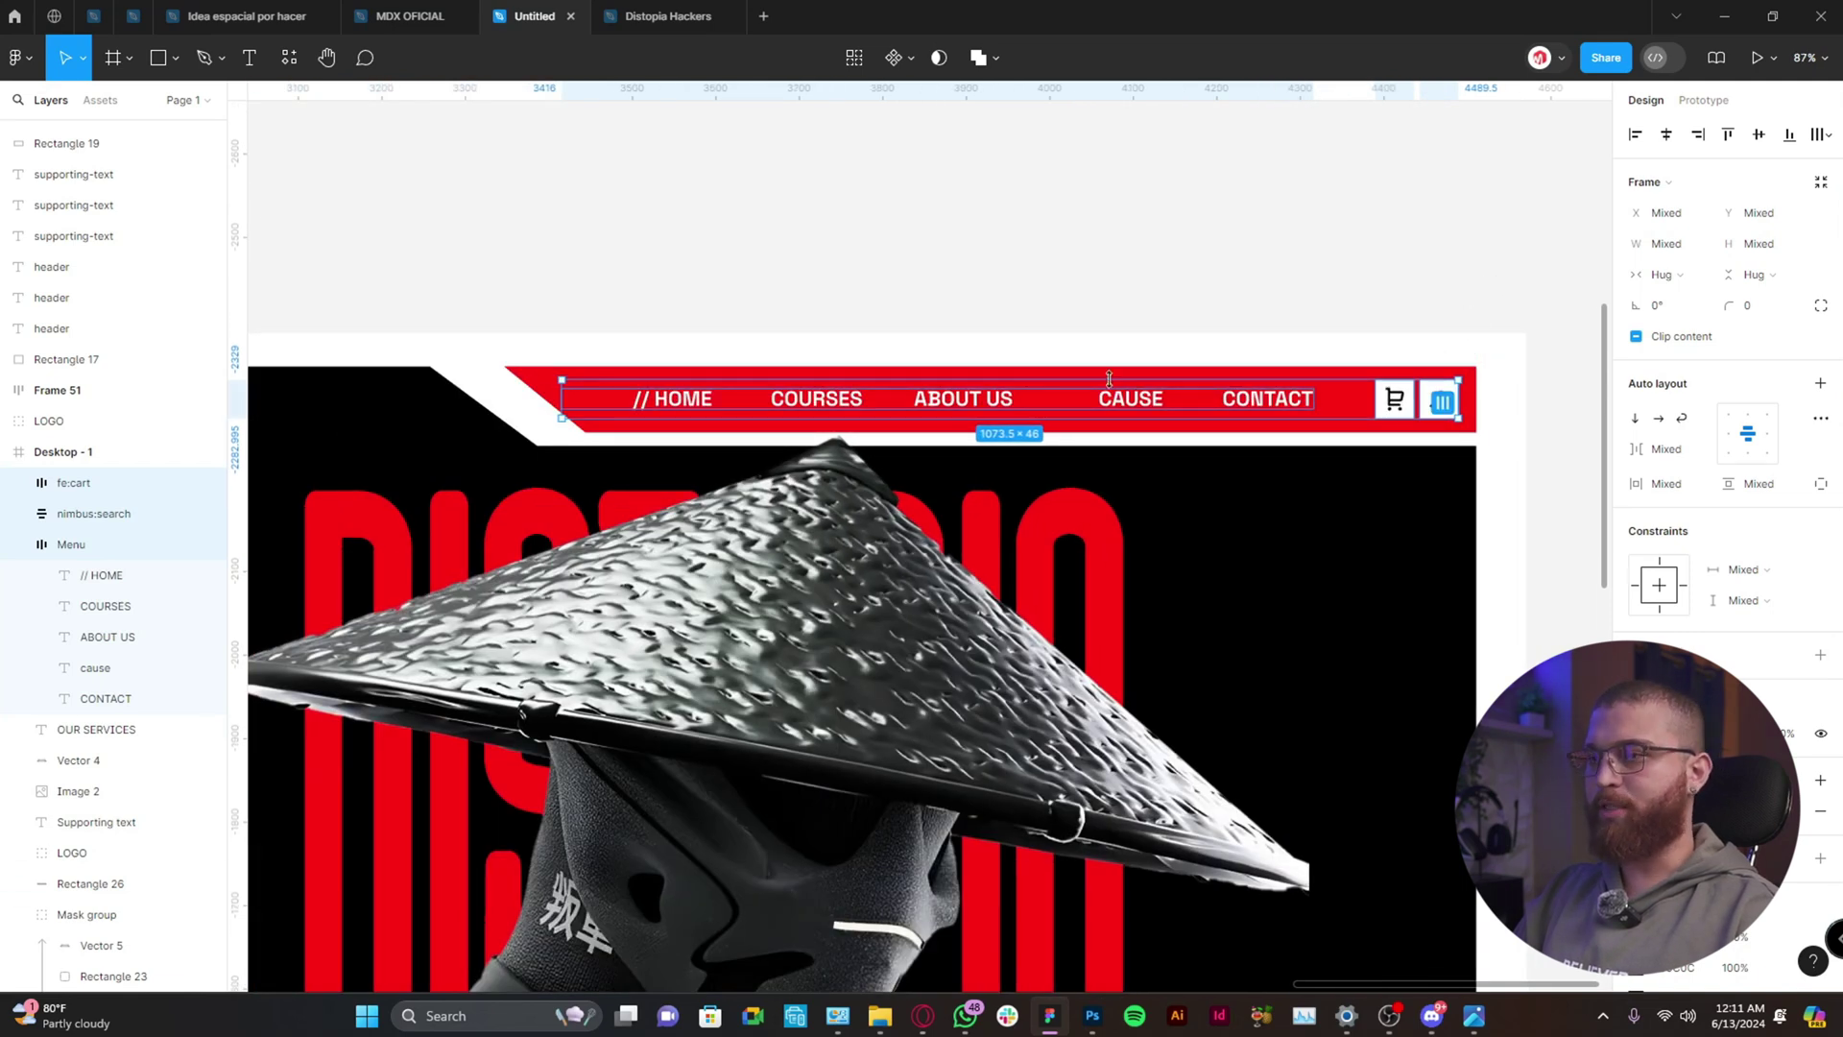
key(shift+0)
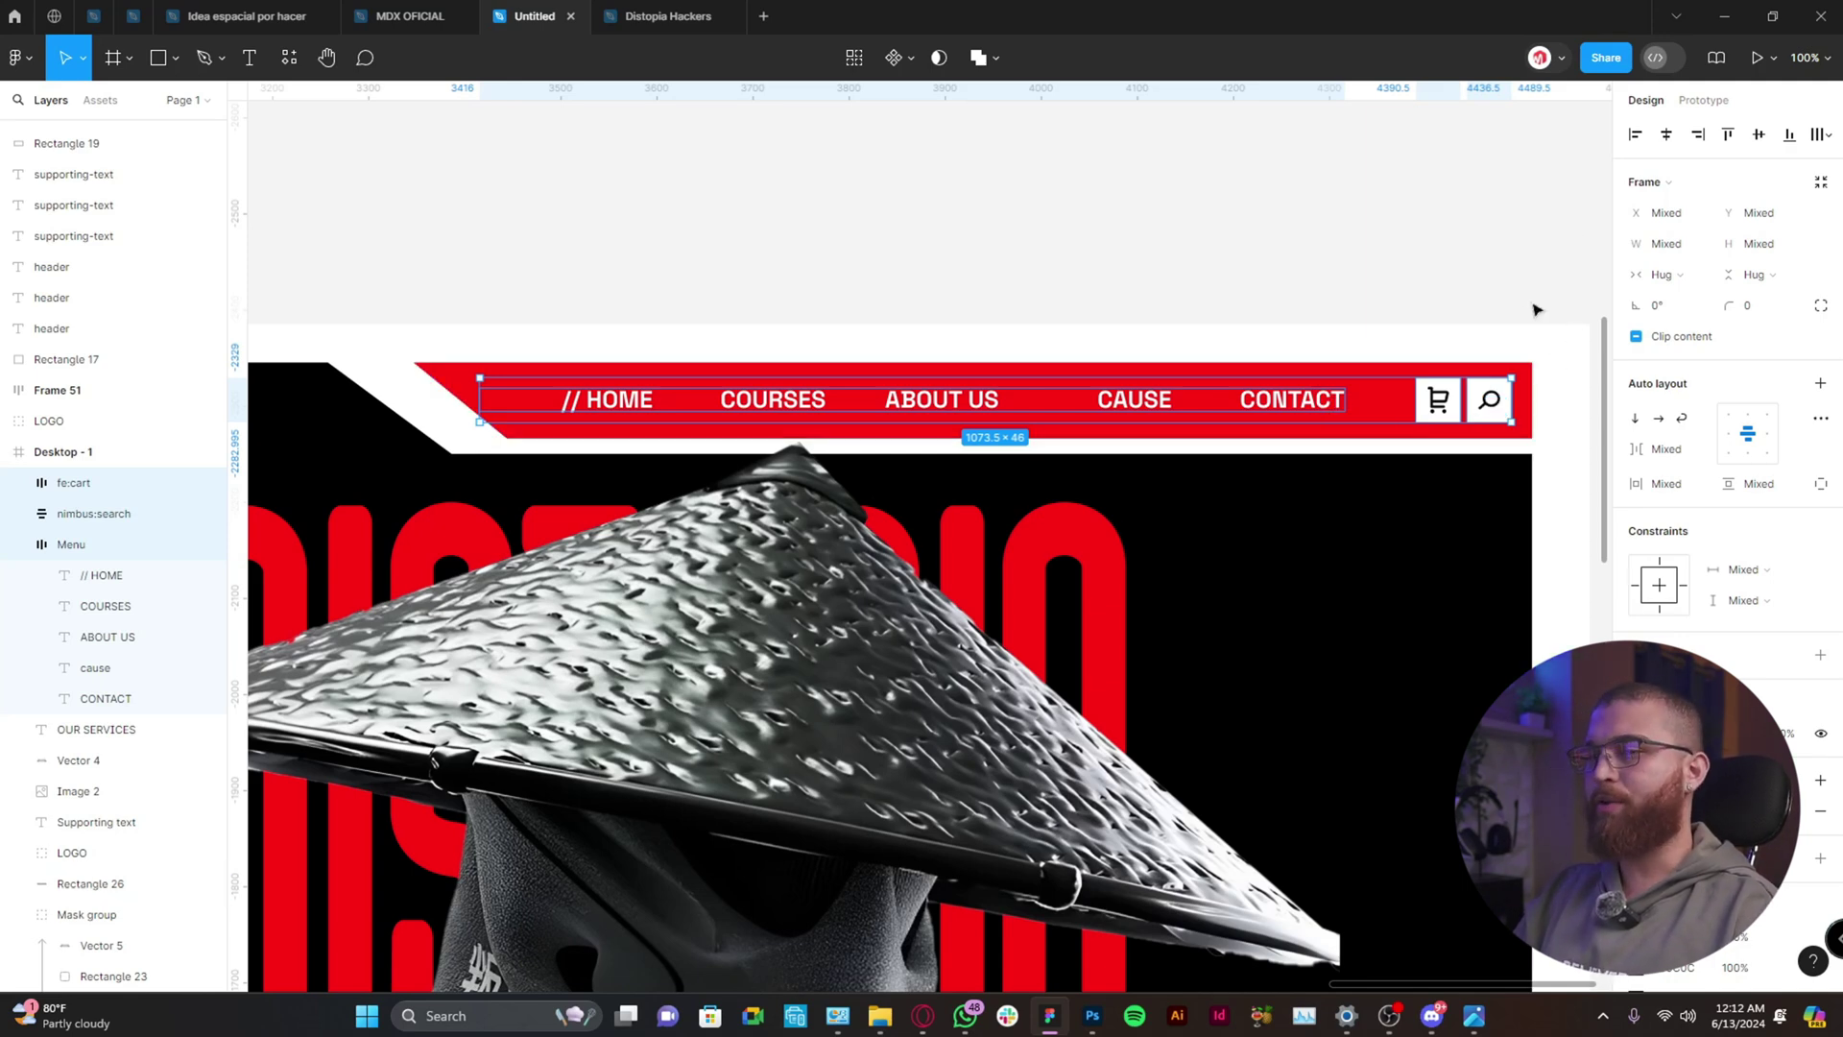
scroll(1438, 307, down, 3)
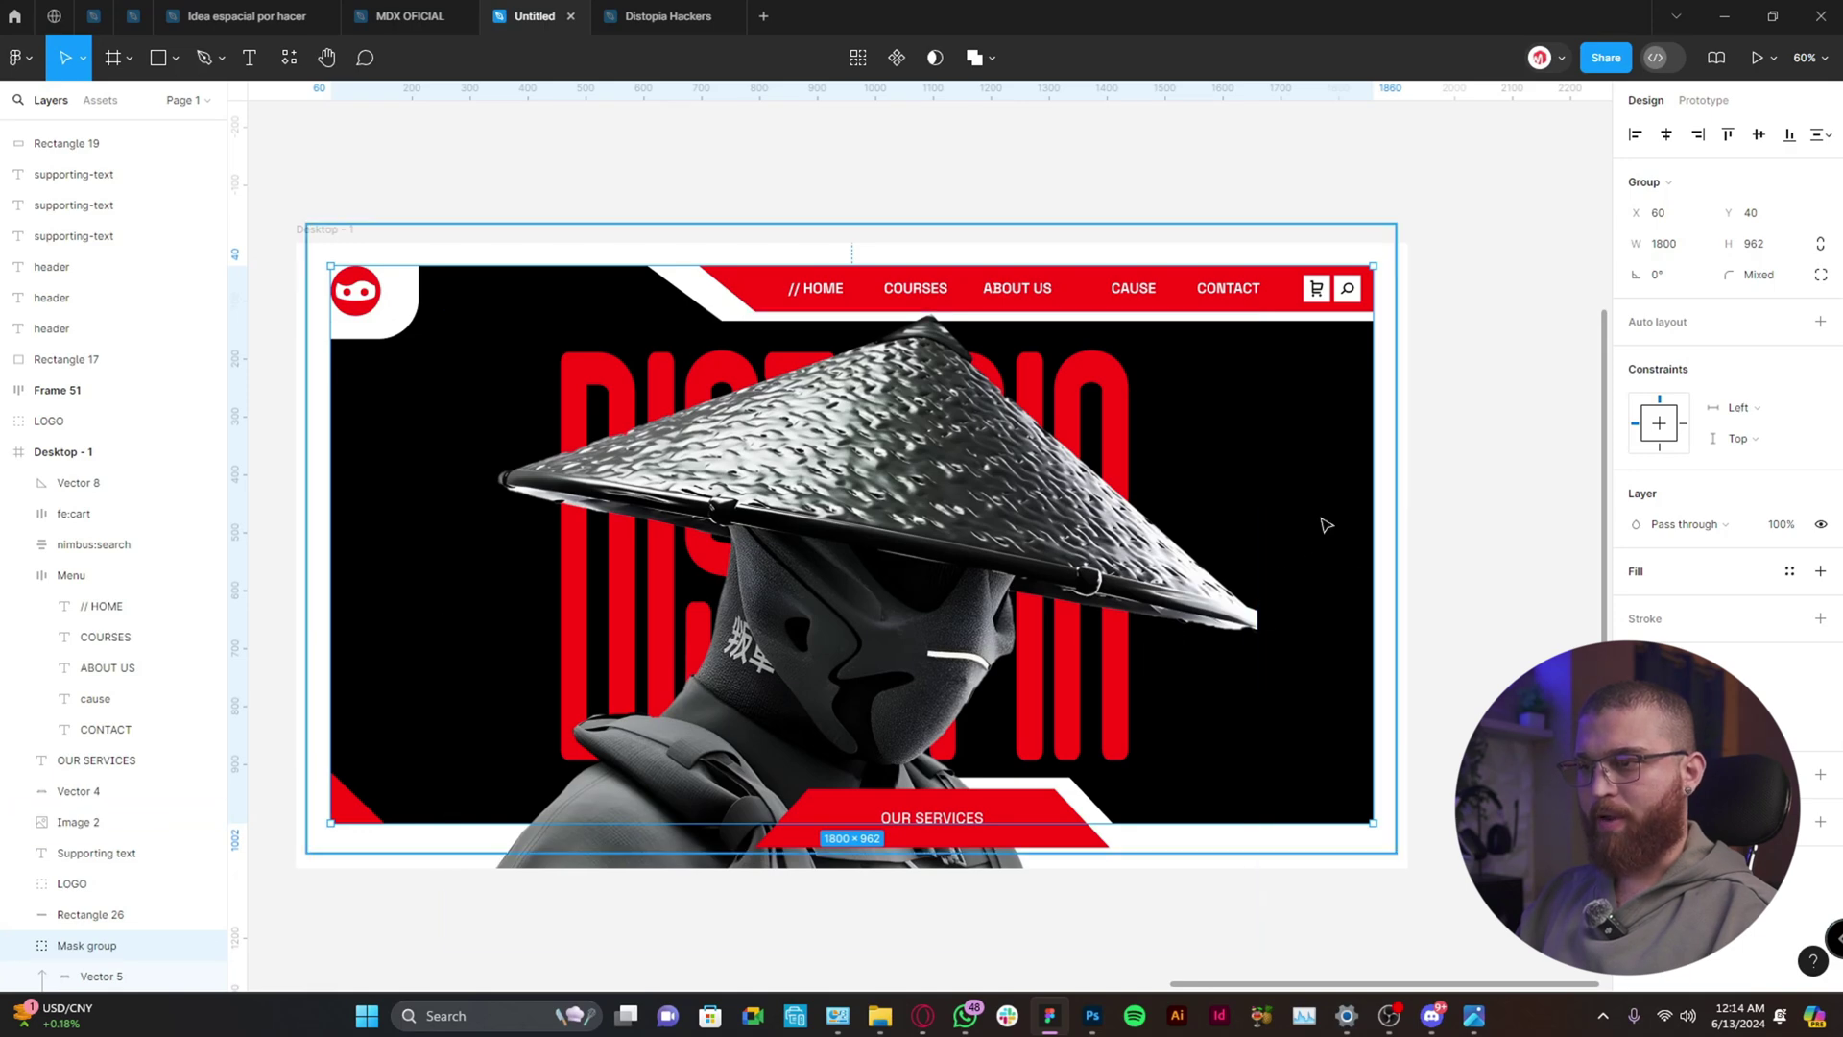
scroll(1326, 525, down, 2)
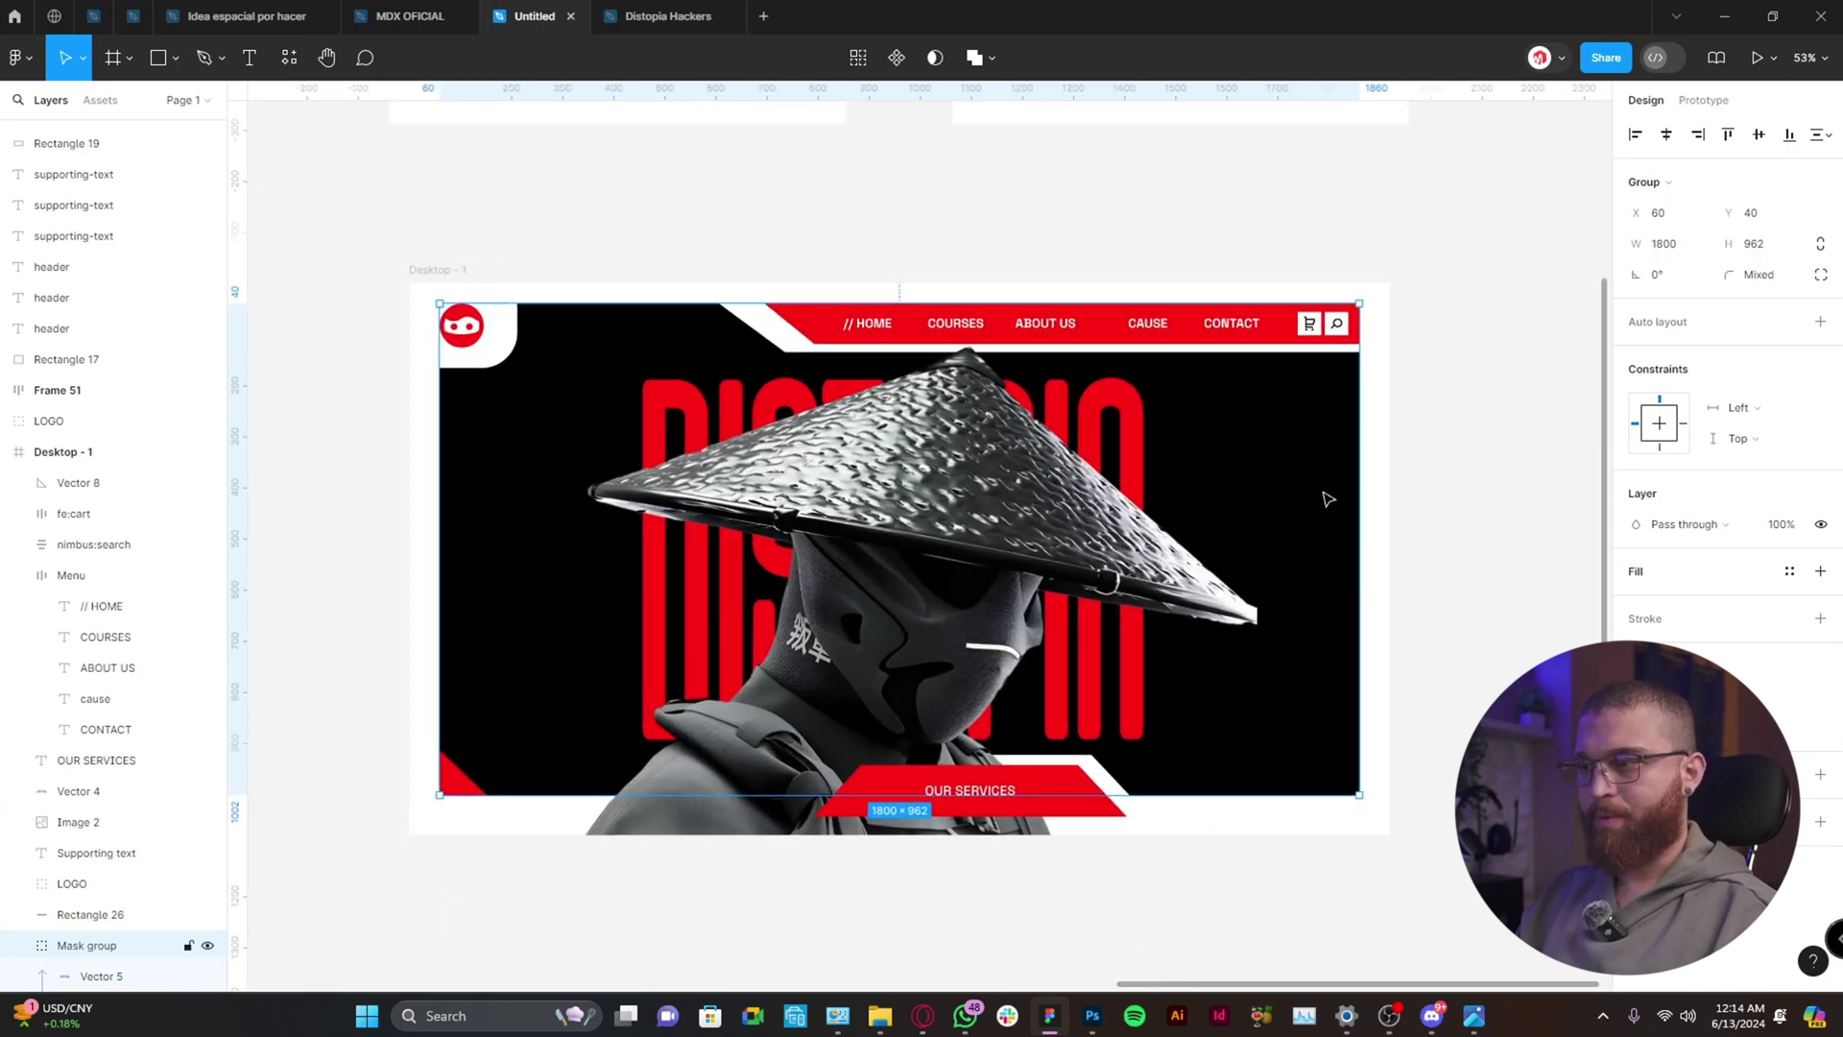
key(Return)
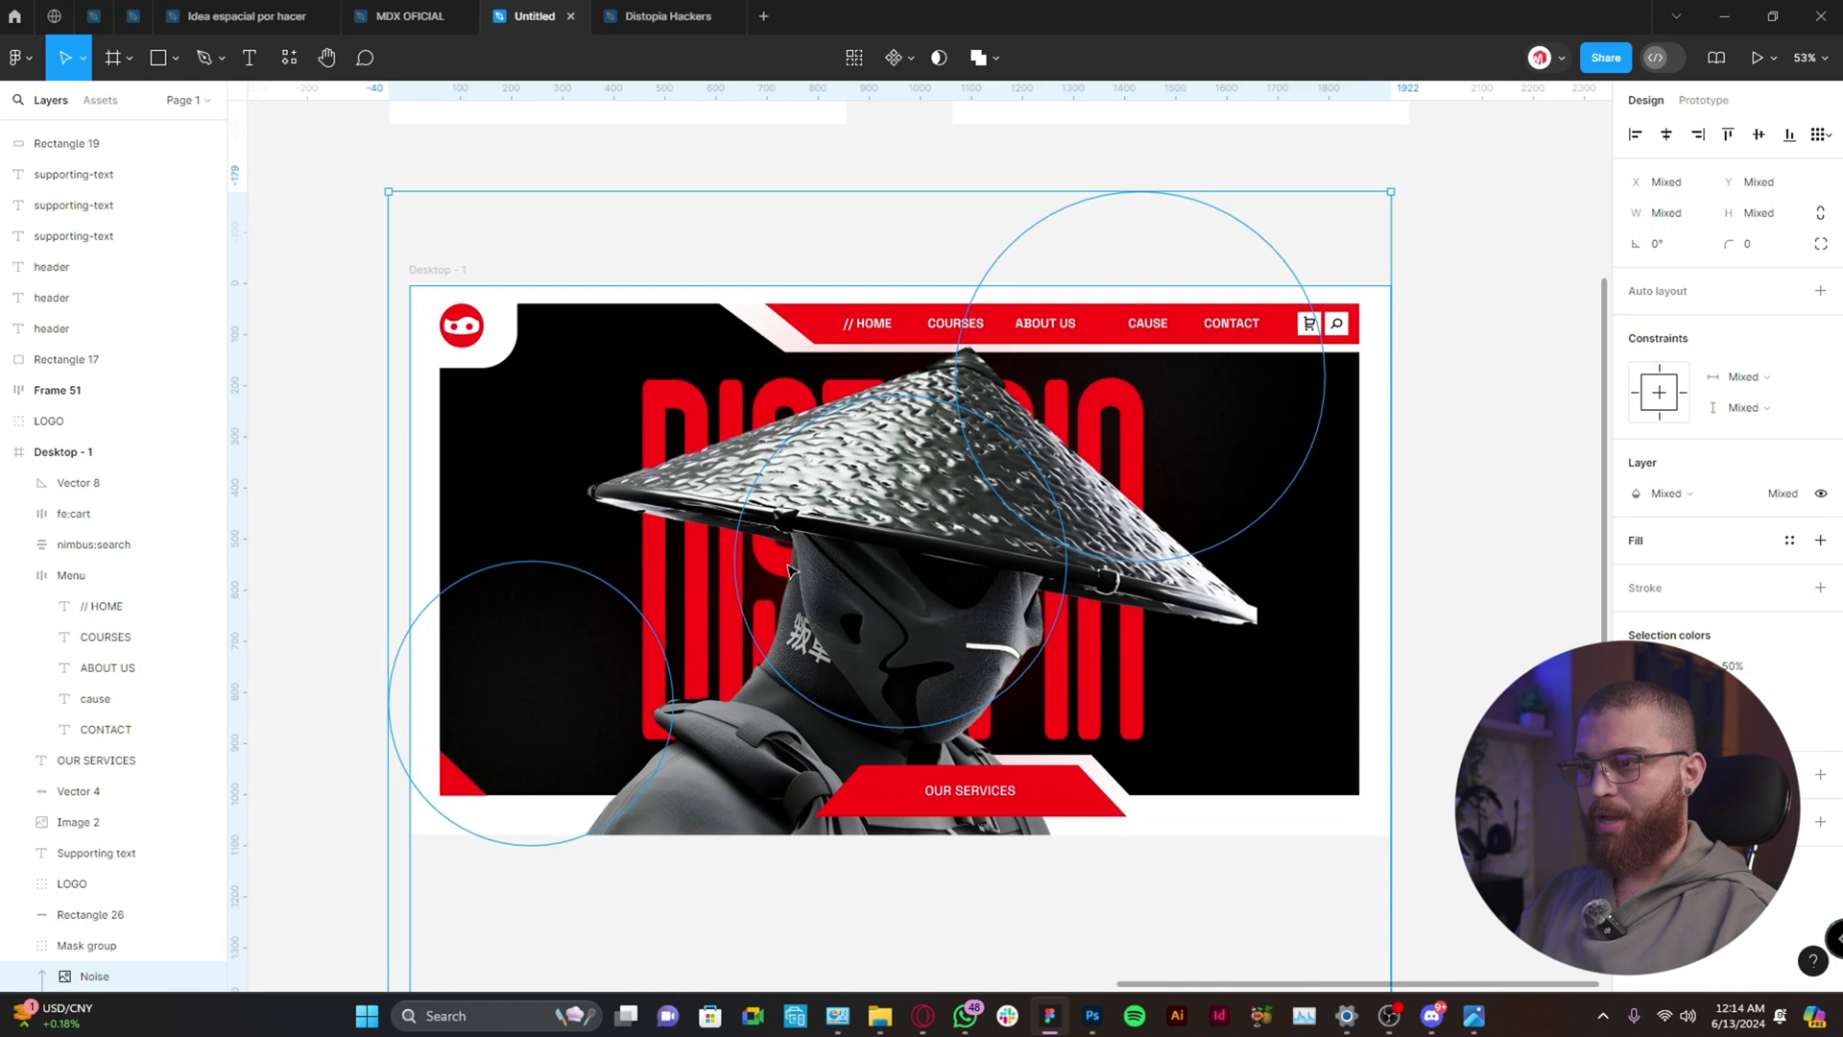
scroll(144, 820, down, 5)
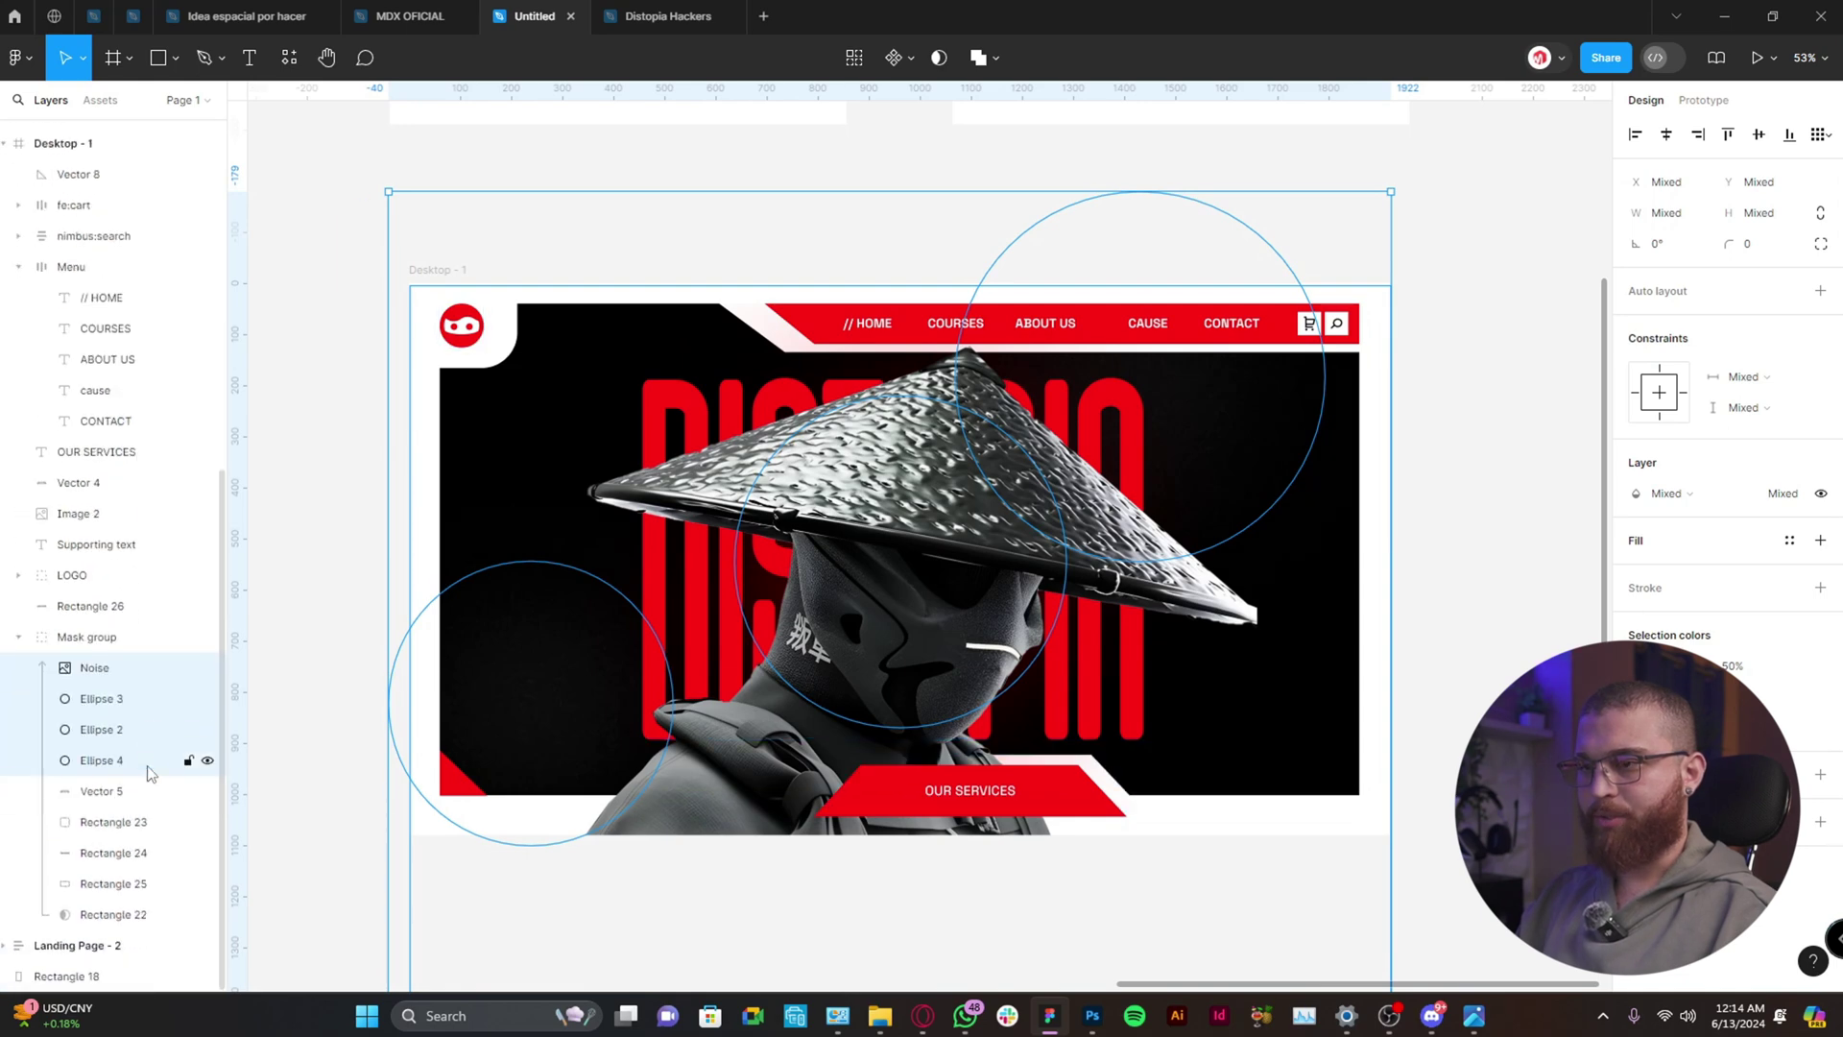
scroll(590, 600, up, 3)
scroll(580, 535, up, 3)
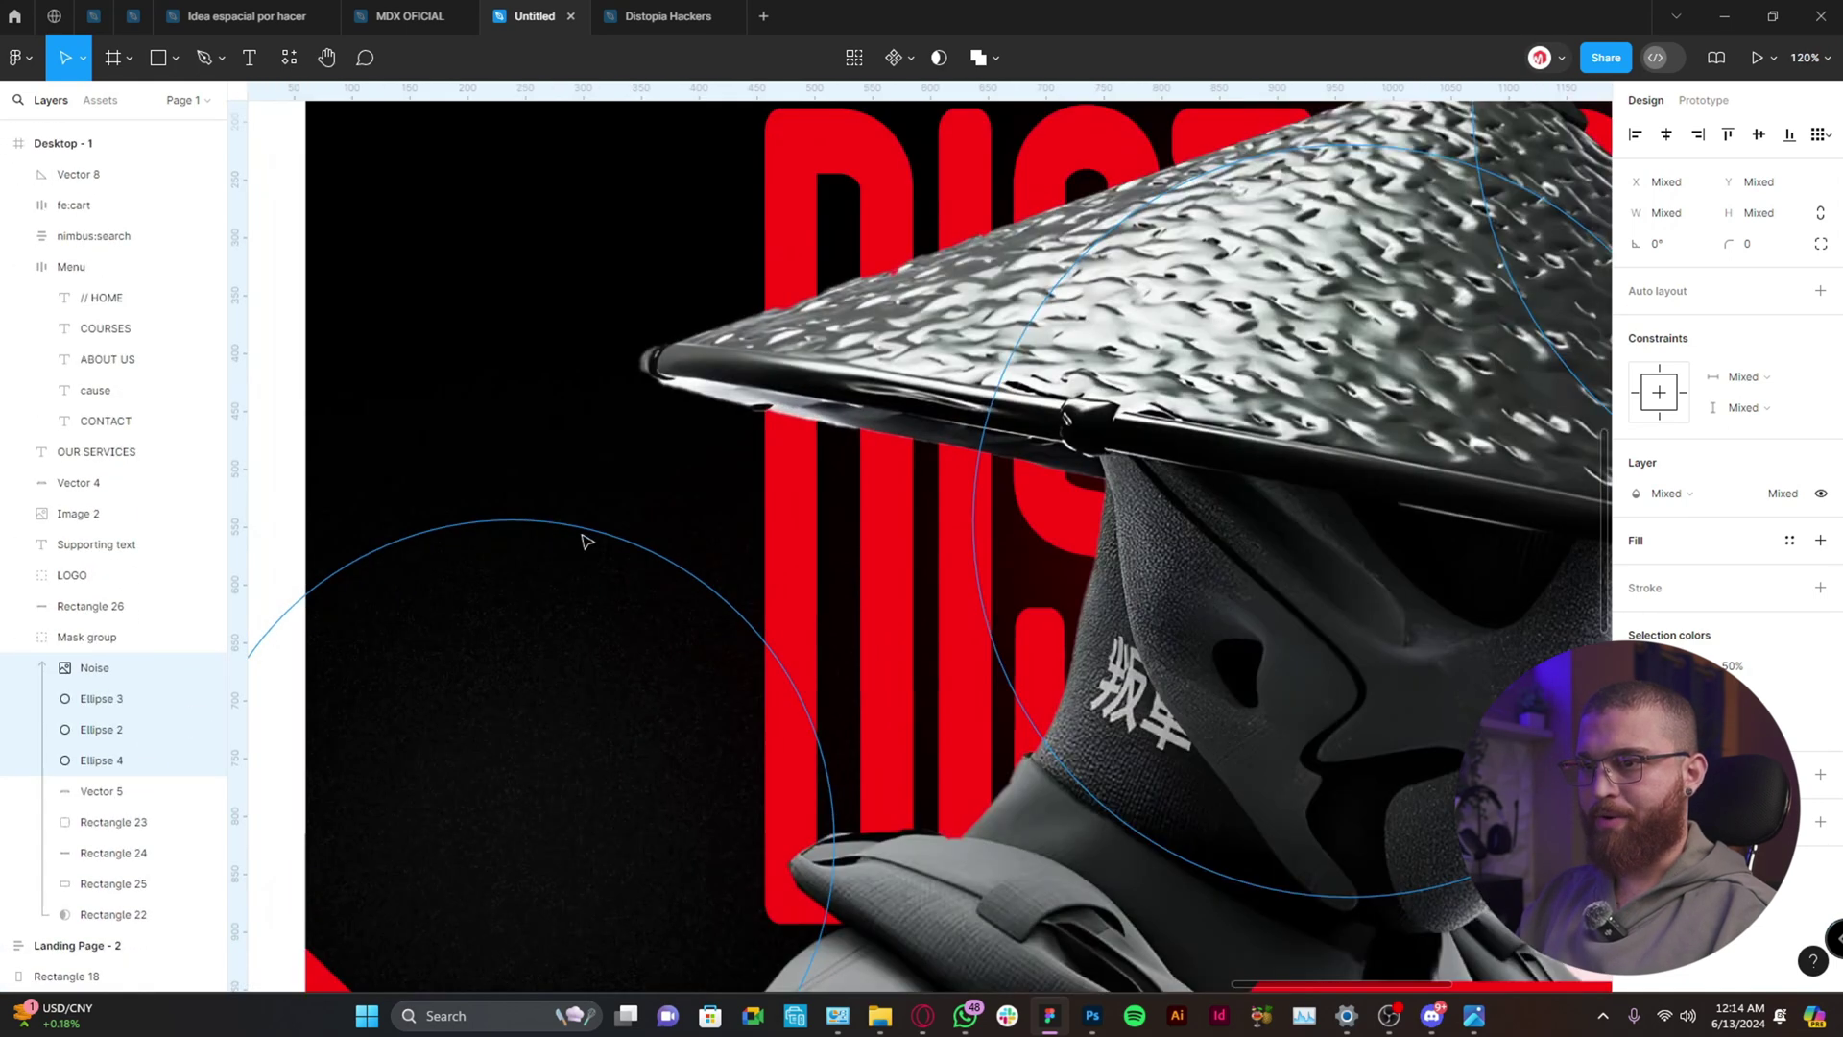
scroll(515, 584, down, 5)
scroll(727, 534, up, 4)
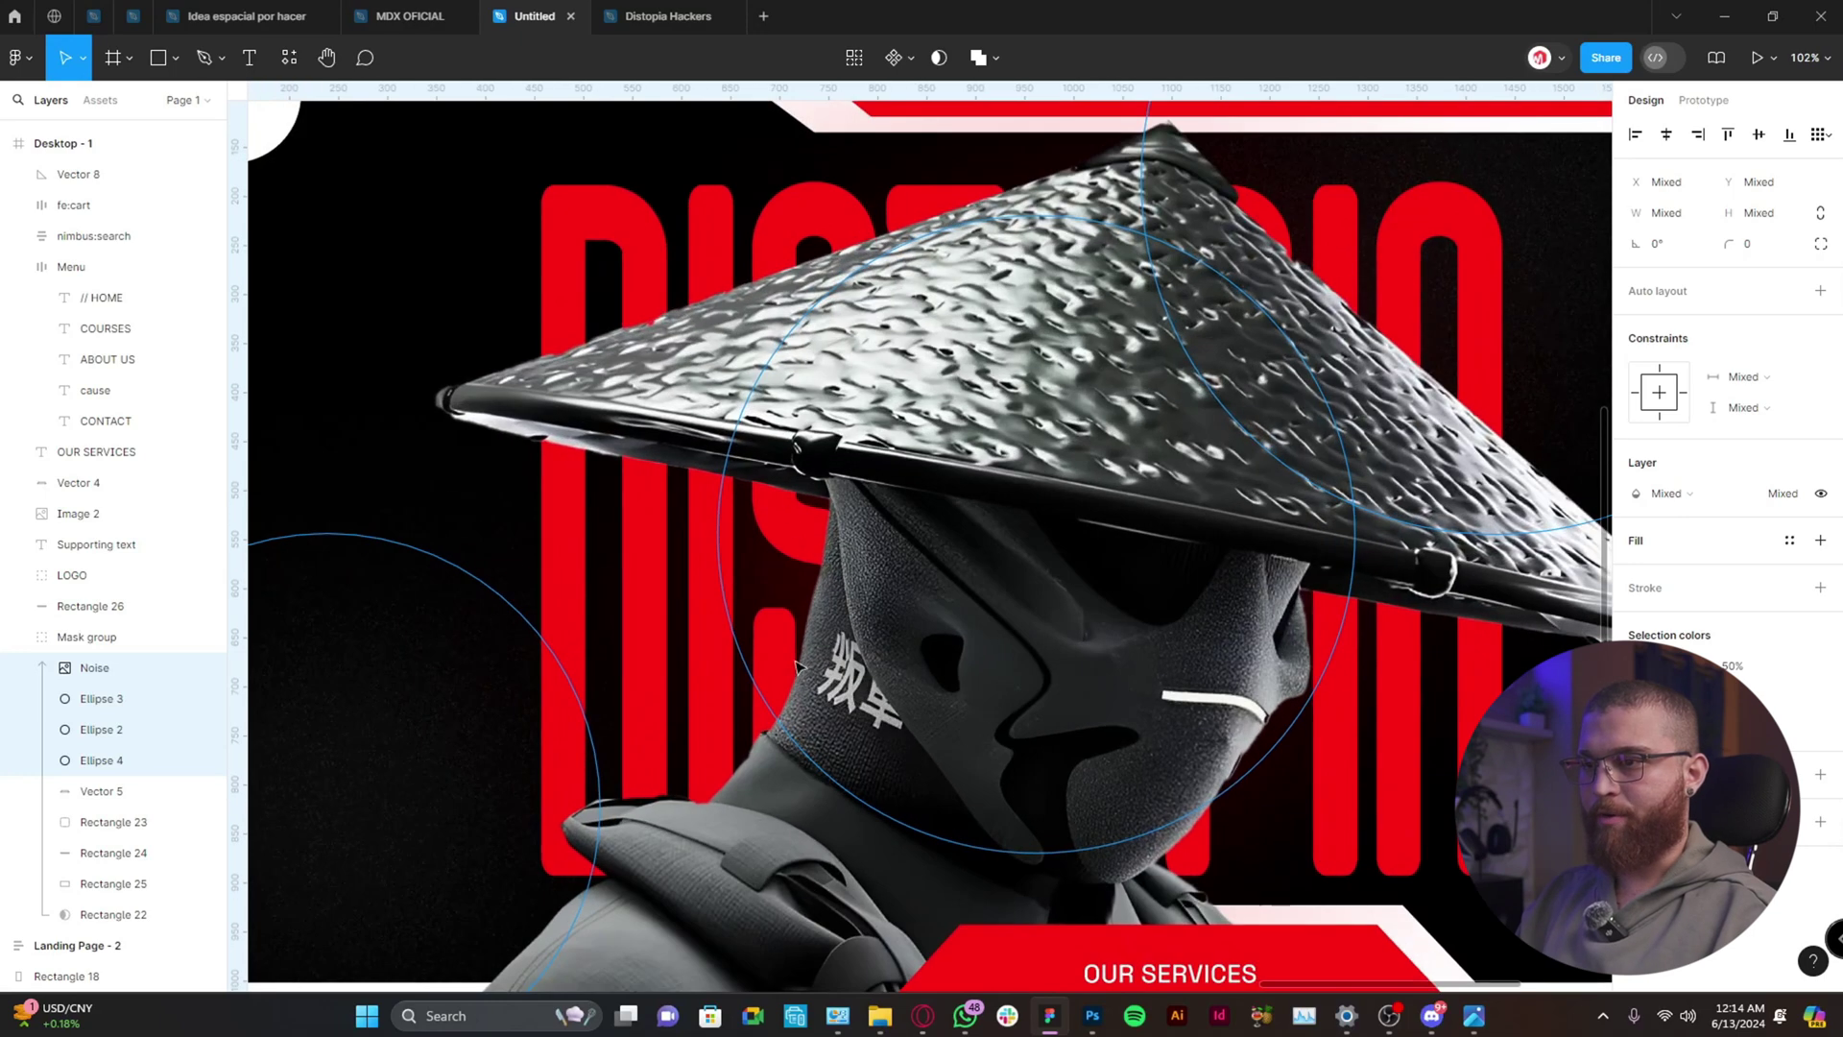
scroll(778, 470, down, 5)
click(1160, 930)
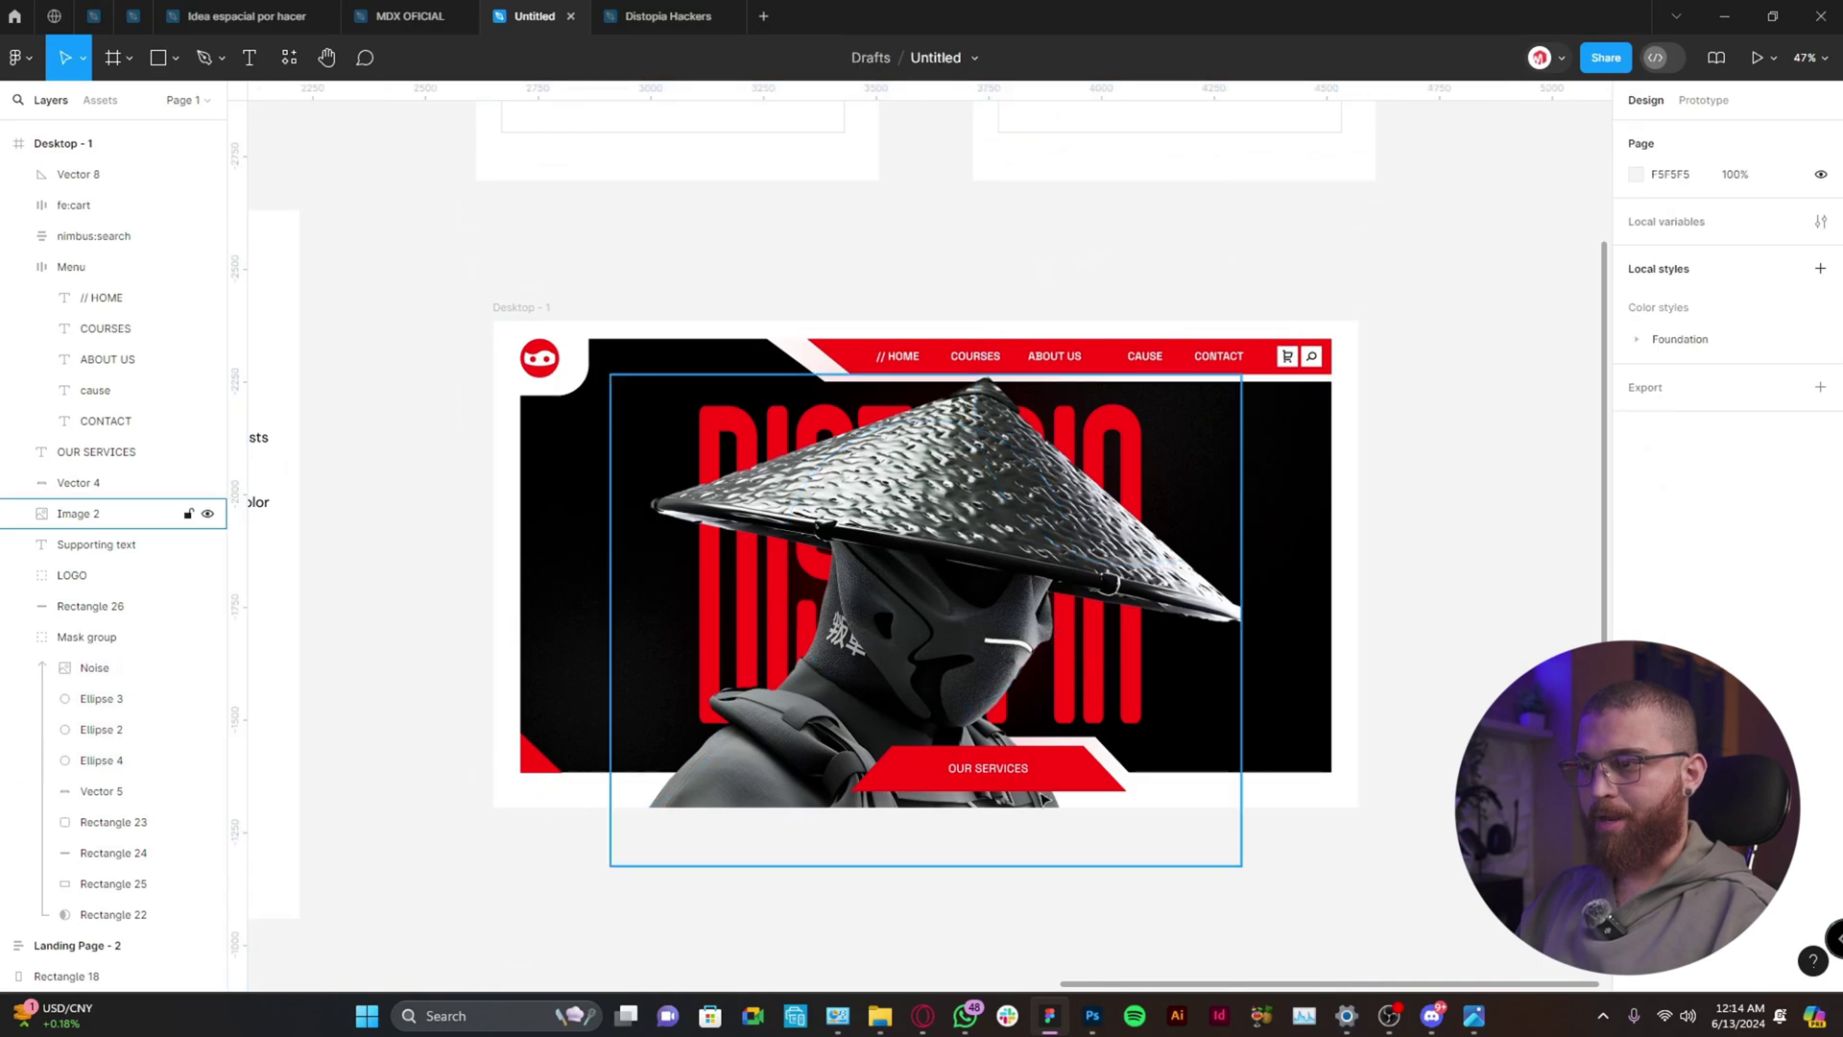
scroll(1424, 527, up, 3)
scroll(1423, 527, down, 1)
scroll(1448, 584, up, 2)
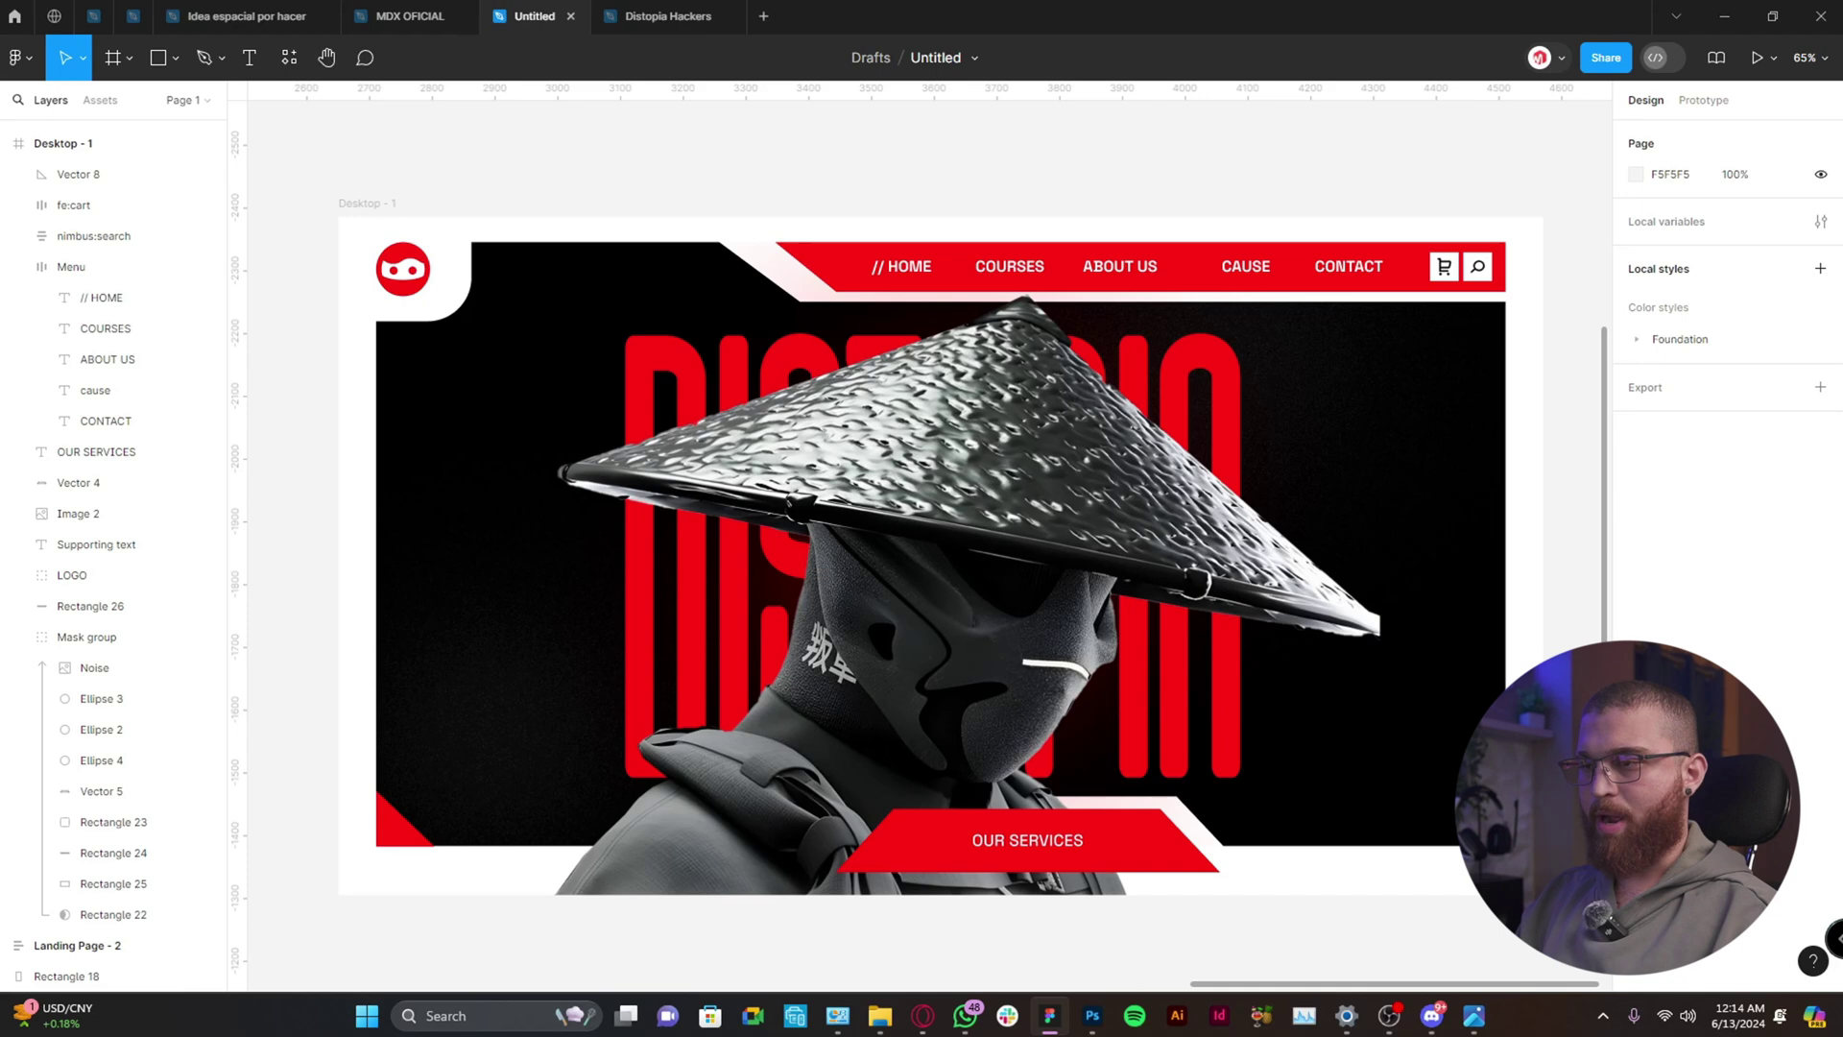
scroll(1531, 630, up, 4)
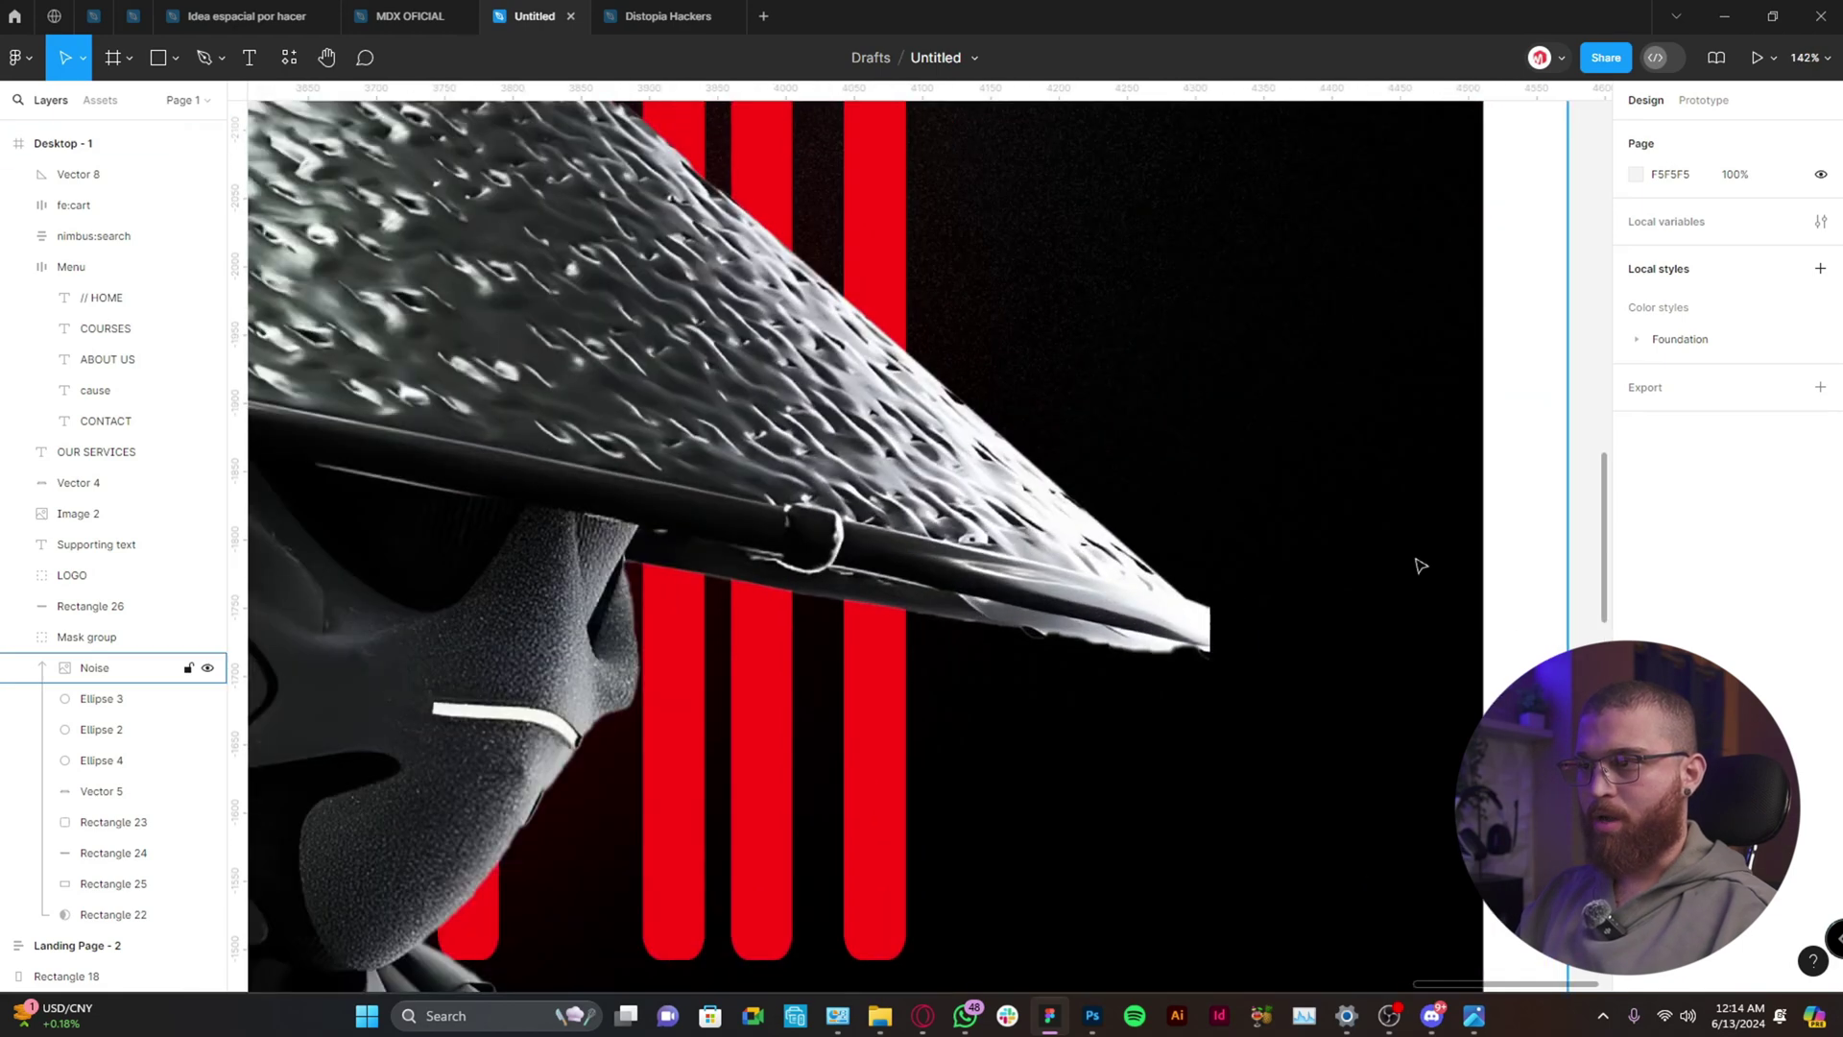
scroll(1479, 586, down, 6)
scroll(1486, 597, up, 3)
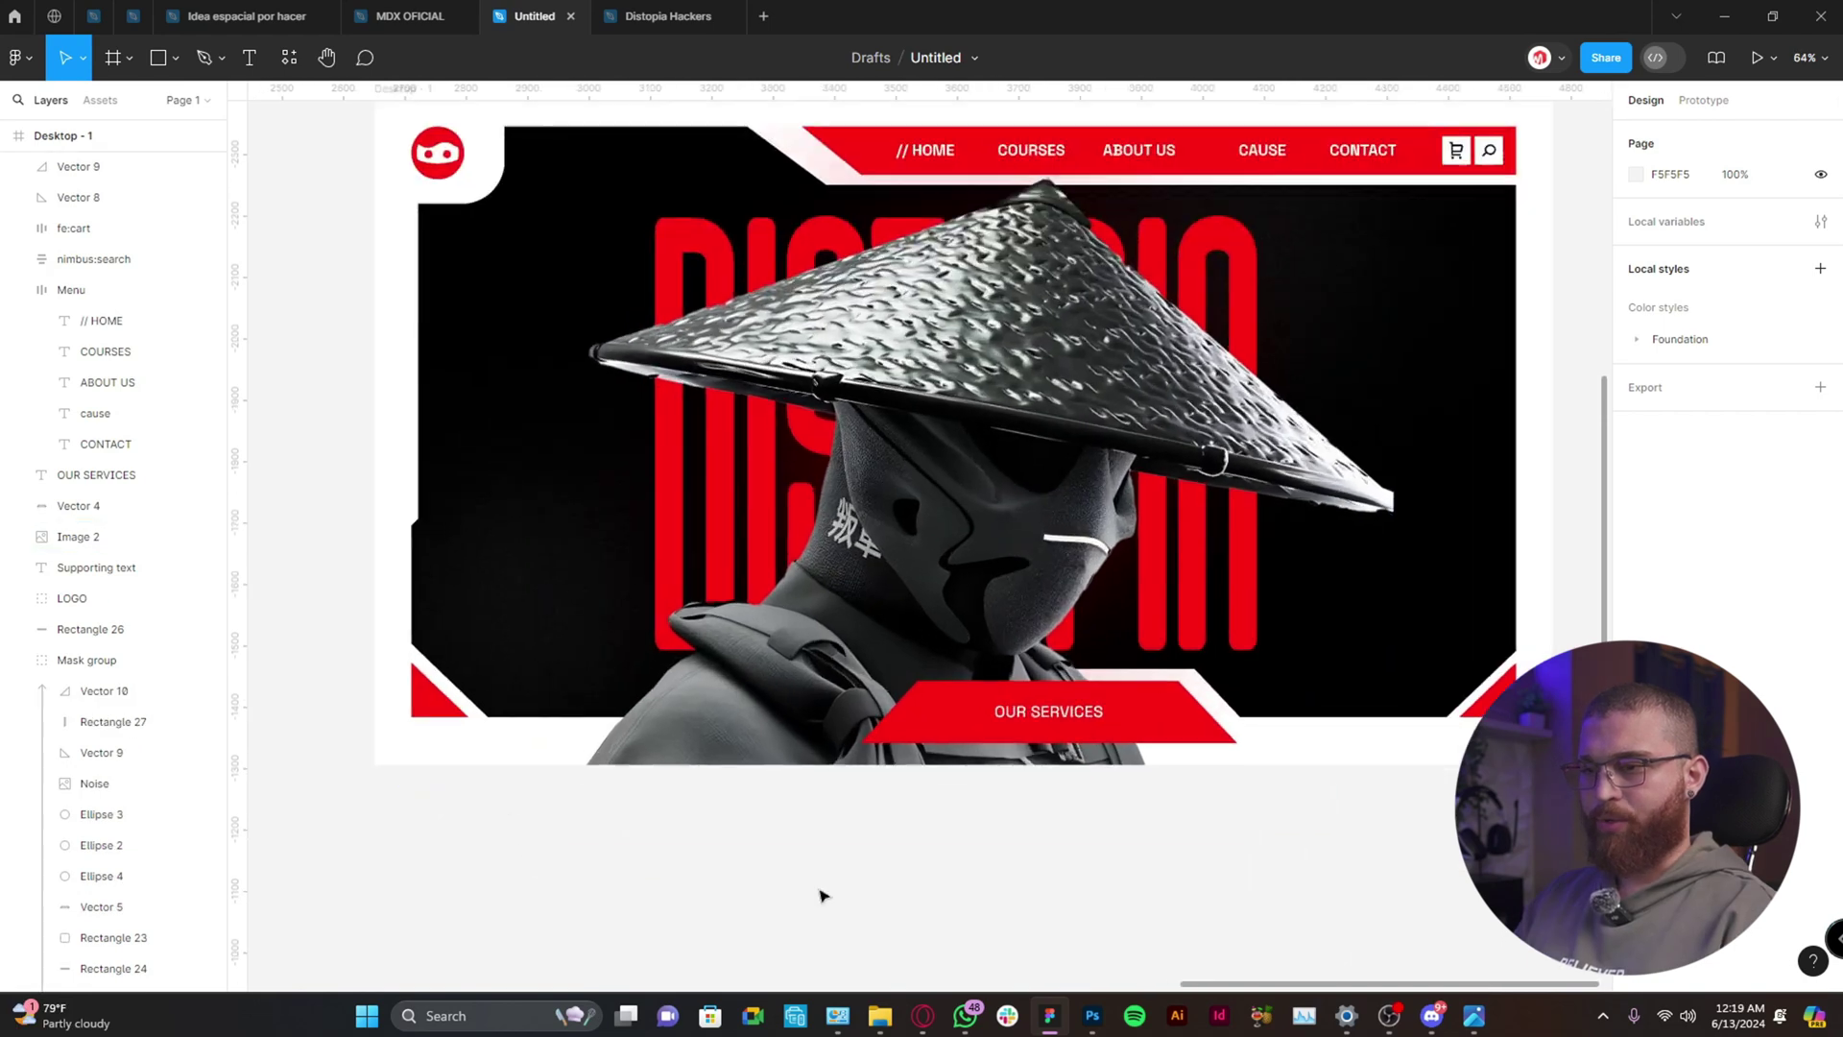
Zoom around the hero frame to review the red corner accents and the panel notch.
scroll(889, 963, down, 1)
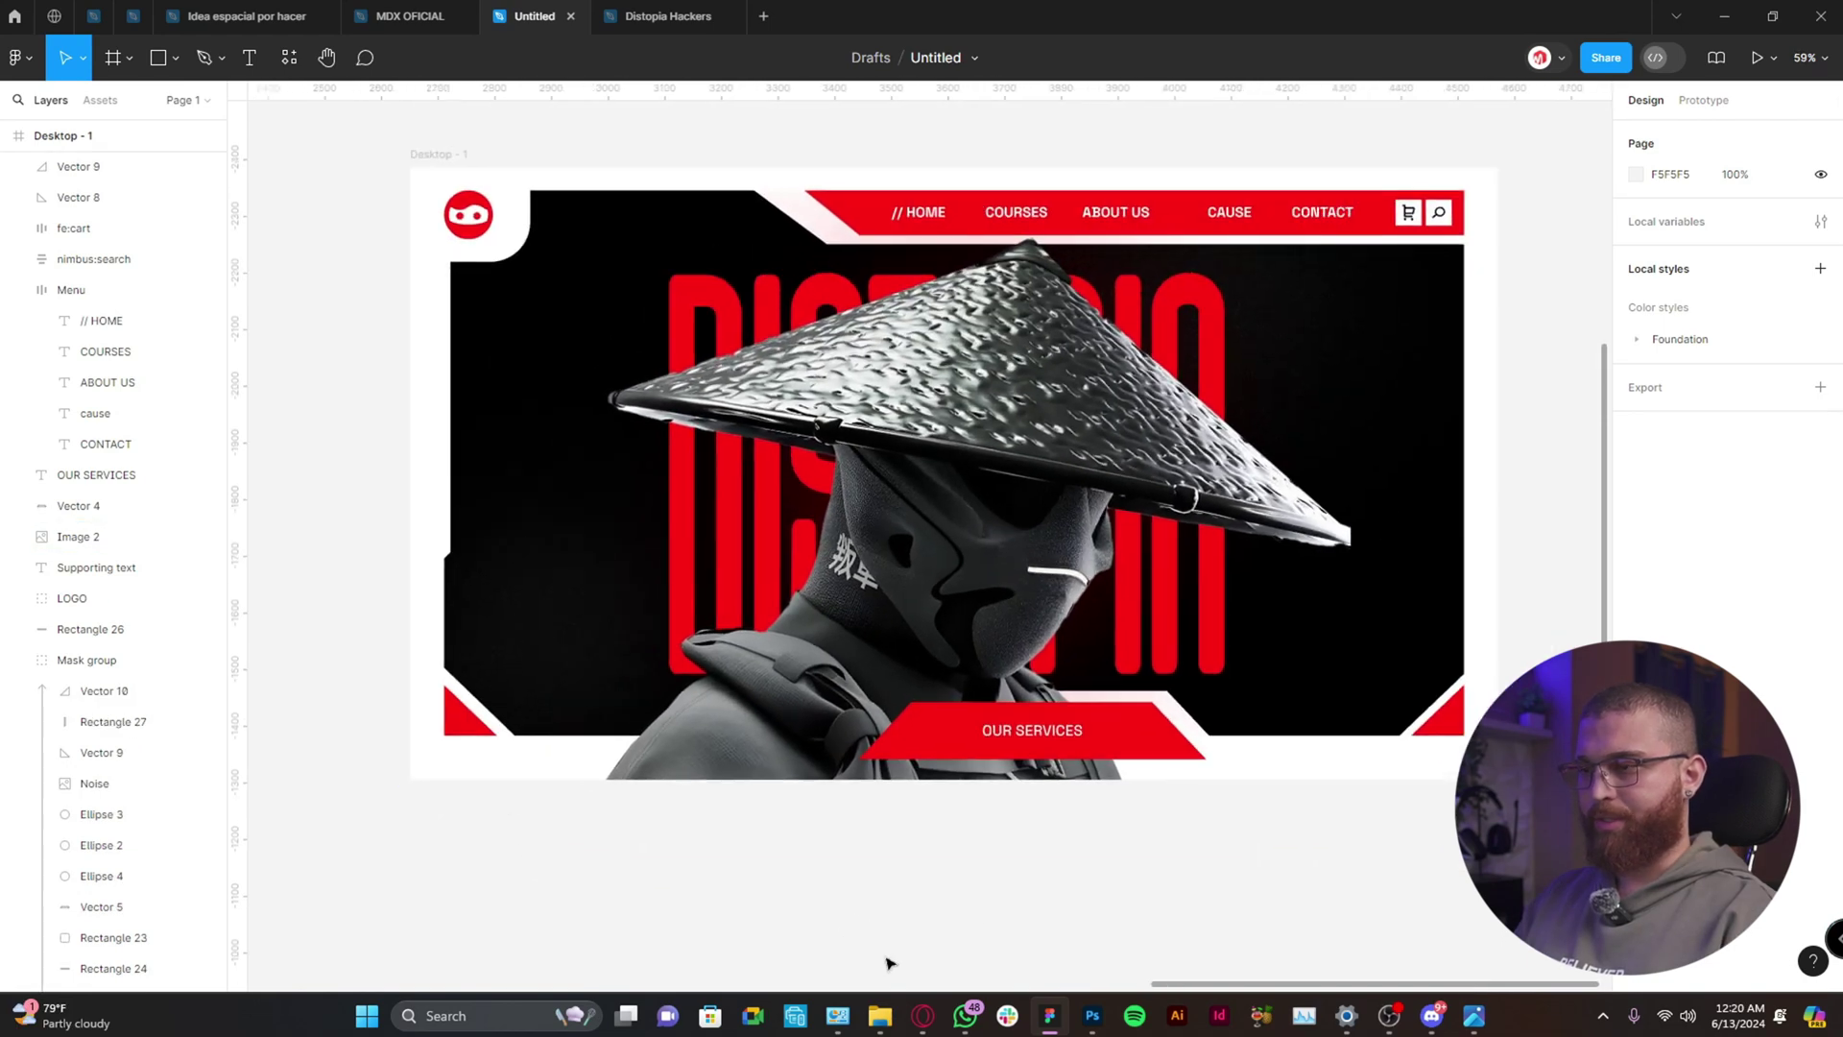
scroll(1018, 946, up, 1)
scroll(1056, 976, up, 1)
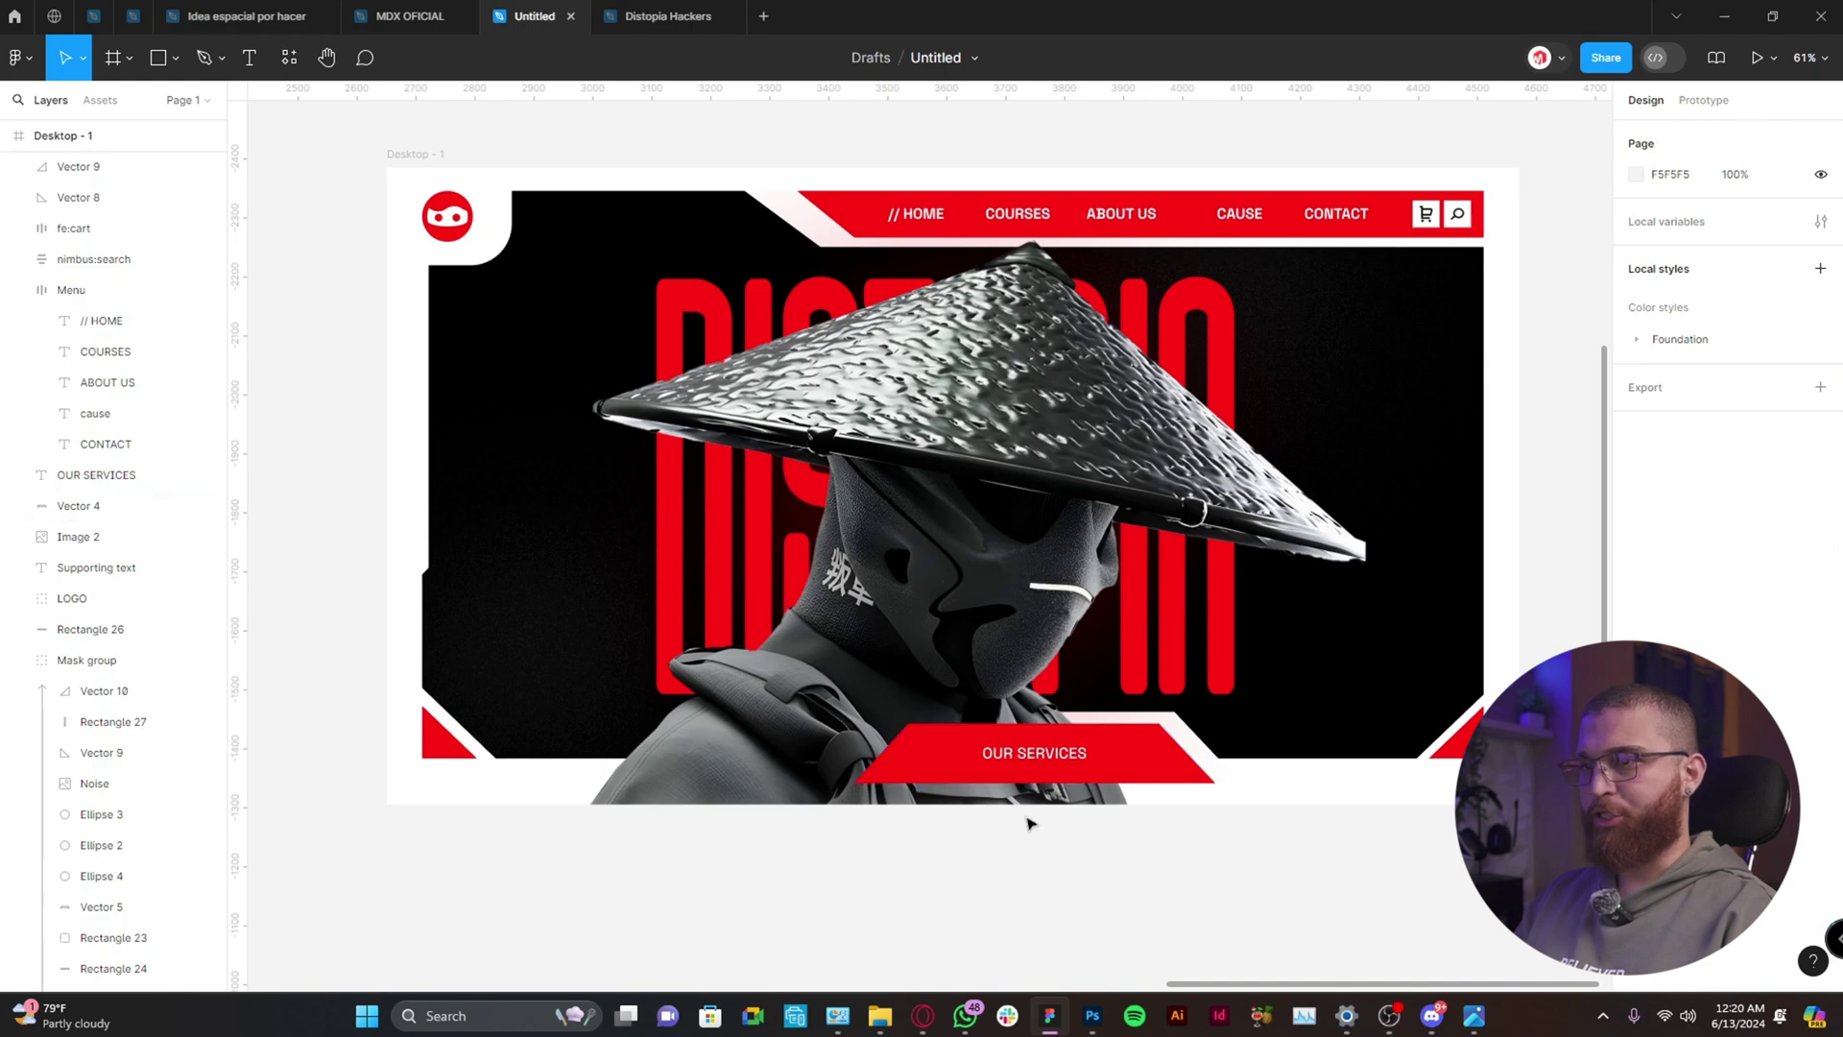
scroll(1384, 985, up, 1)
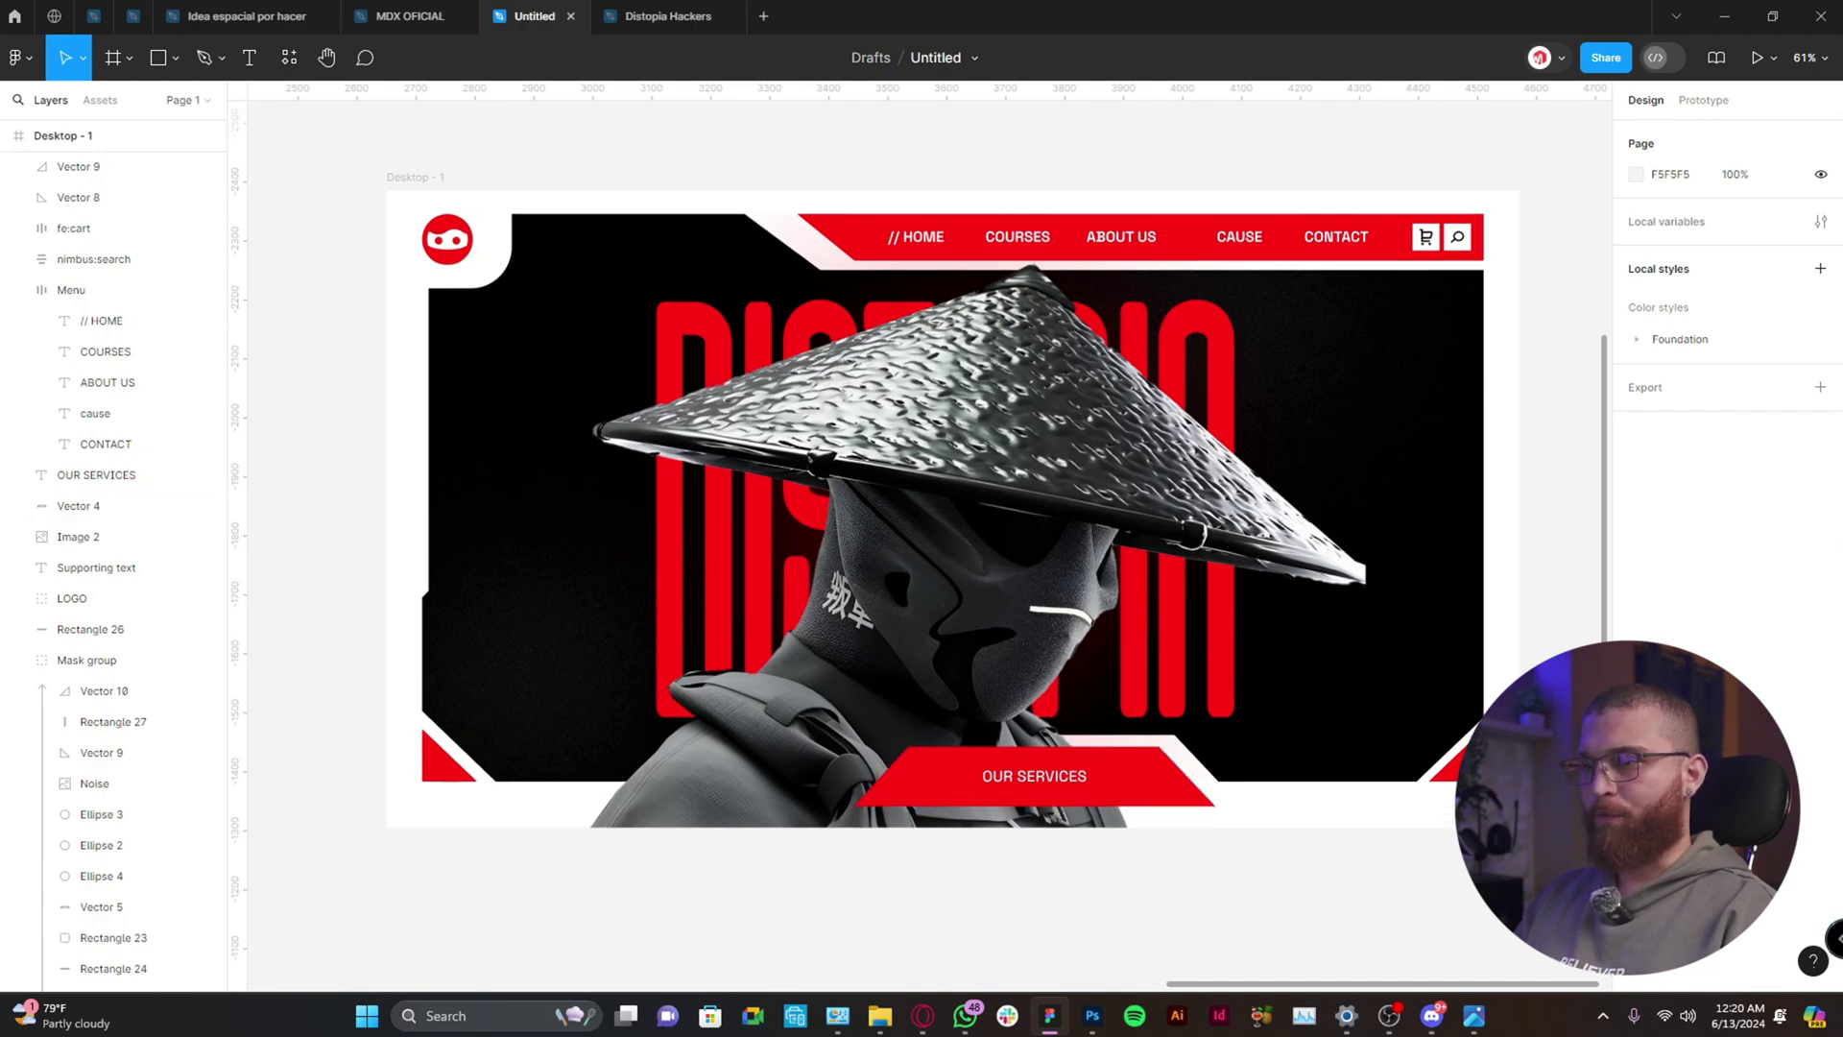